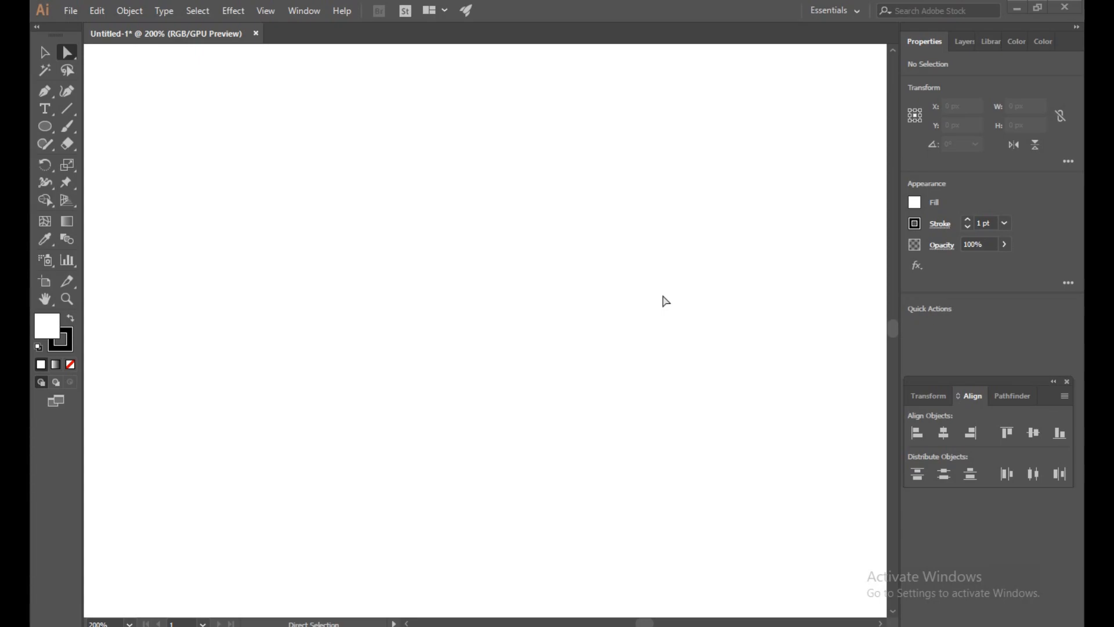
- Draw a circle about 242 px in diameter on the artboard with the Ellipse tool and remove its fill
{"action": "left_click", "coordinate": [45, 126]}
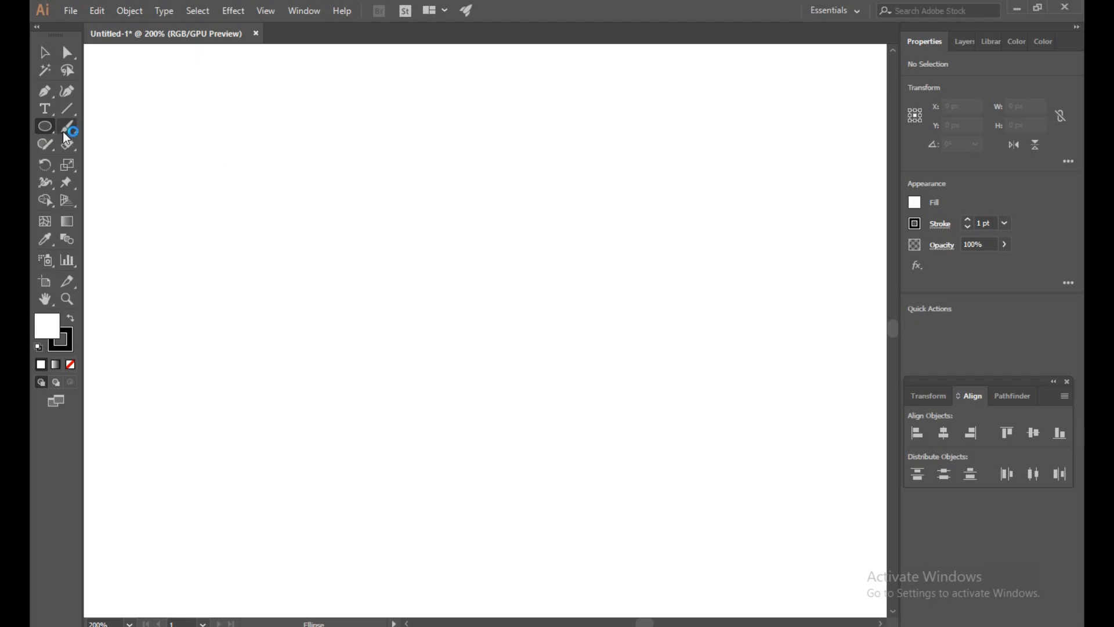
{"action": "left_click_drag", "start_coordinate": [321, 130], "coordinate": [544, 485]}
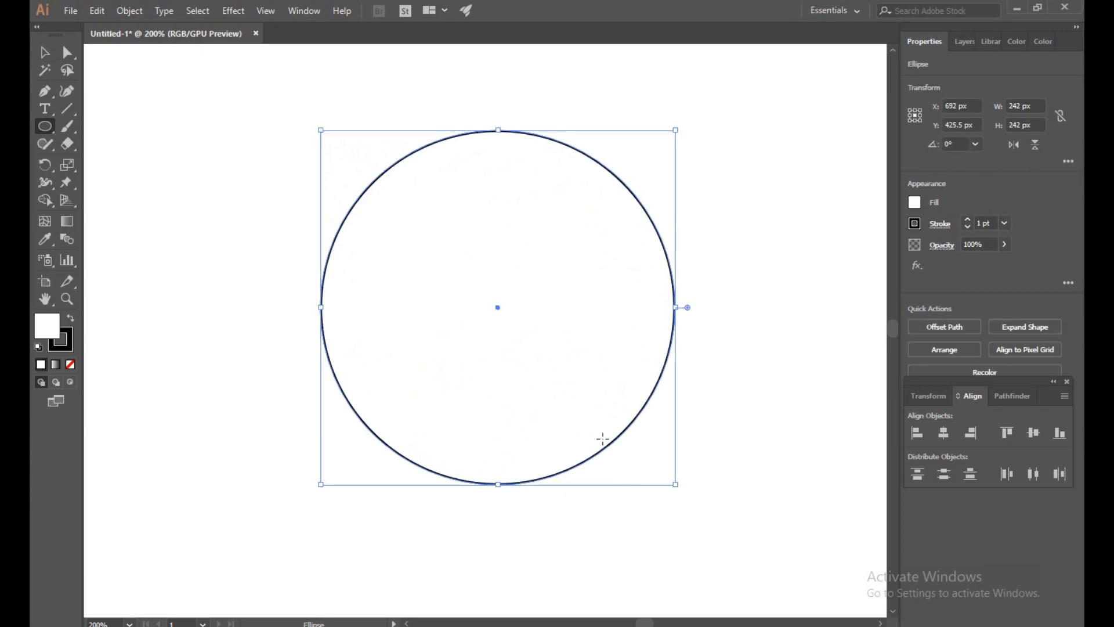
{"action": "left_click", "coordinate": [44, 52]}
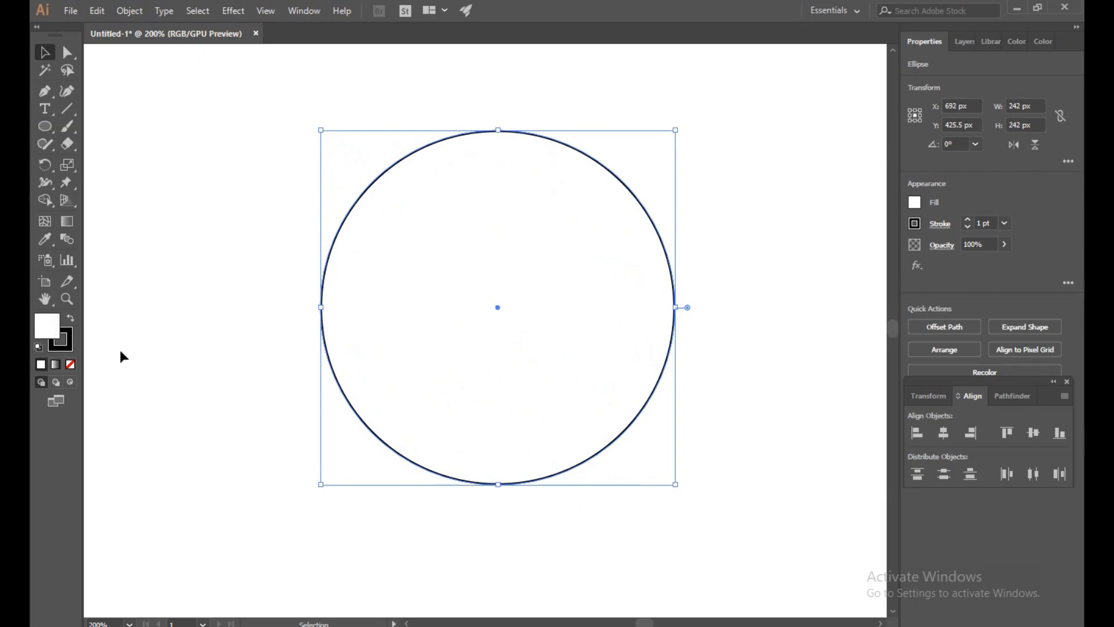
{"action": "left_click", "coordinate": [71, 364]}
{"action": "left_click", "coordinate": [293, 216]}
- Draw a second circle about 81 px in diameter and move it inside the large circle against its lower edge
{"action": "left_click", "coordinate": [44, 126]}
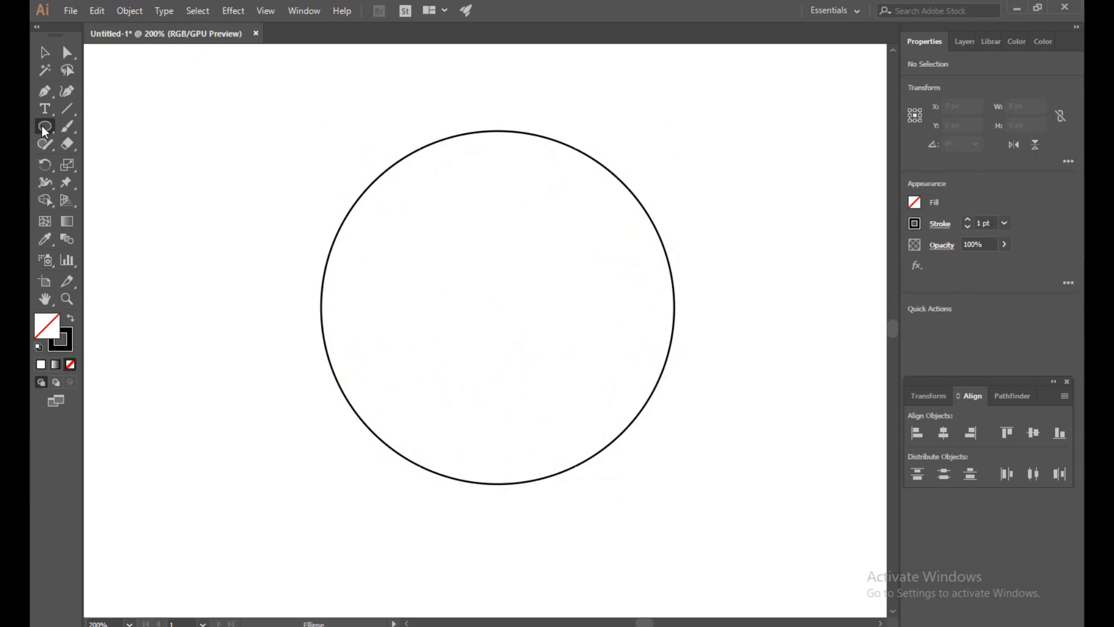
{"action": "mouse_move", "coordinate": [240, 351]}
{"action": "left_mouse_down"}
{"action": "mouse_move", "coordinate": [180, 290]}
{"action": "mouse_move", "coordinate": [231, 411]}
{"action": "left_mouse_up"}
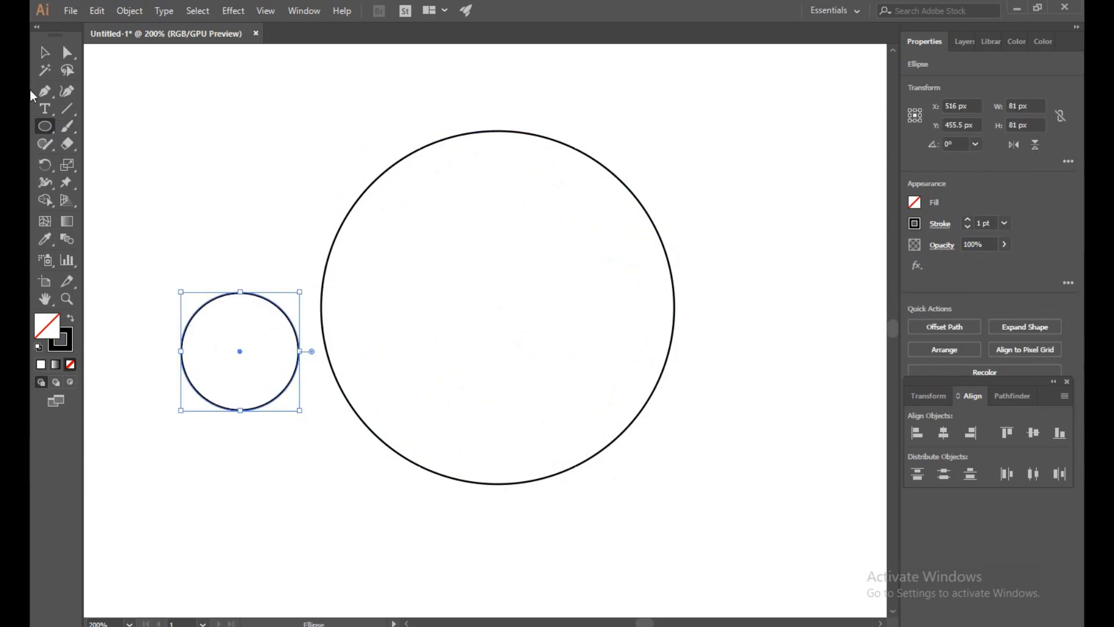
{"action": "left_click", "coordinate": [45, 52]}
{"action": "left_click_drag", "start_coordinate": [239, 351], "coordinate": [505, 425]}
- Align the small and large circles by their horizontal centers and bottom edges
{"action": "left_click_drag", "start_coordinate": [251, 165], "coordinate": [482, 418]}
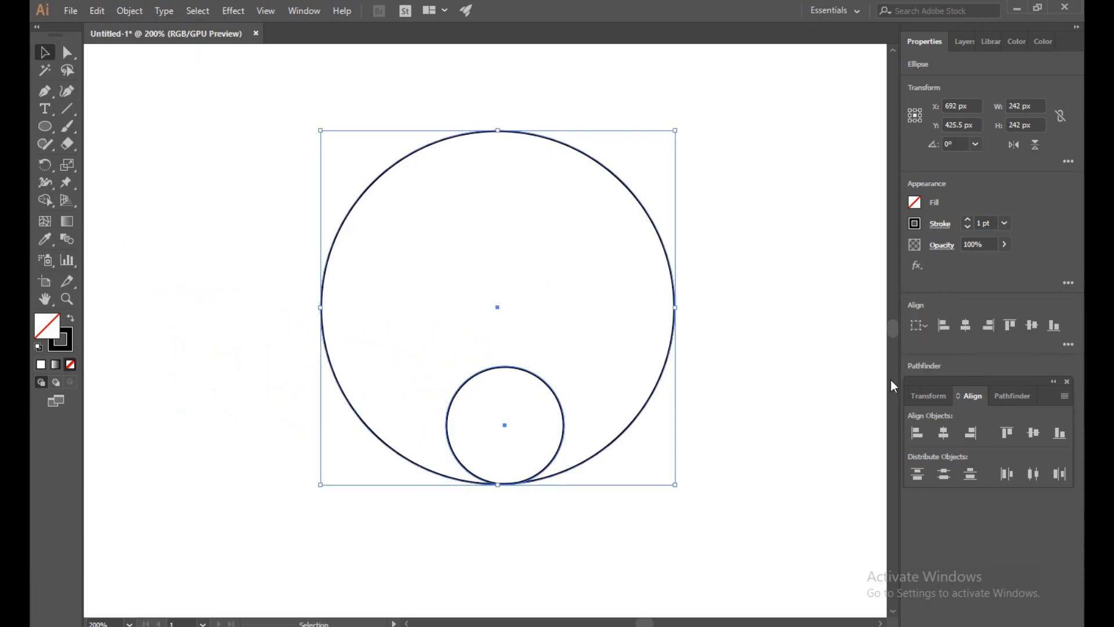
{"action": "left_click", "coordinate": [949, 436]}
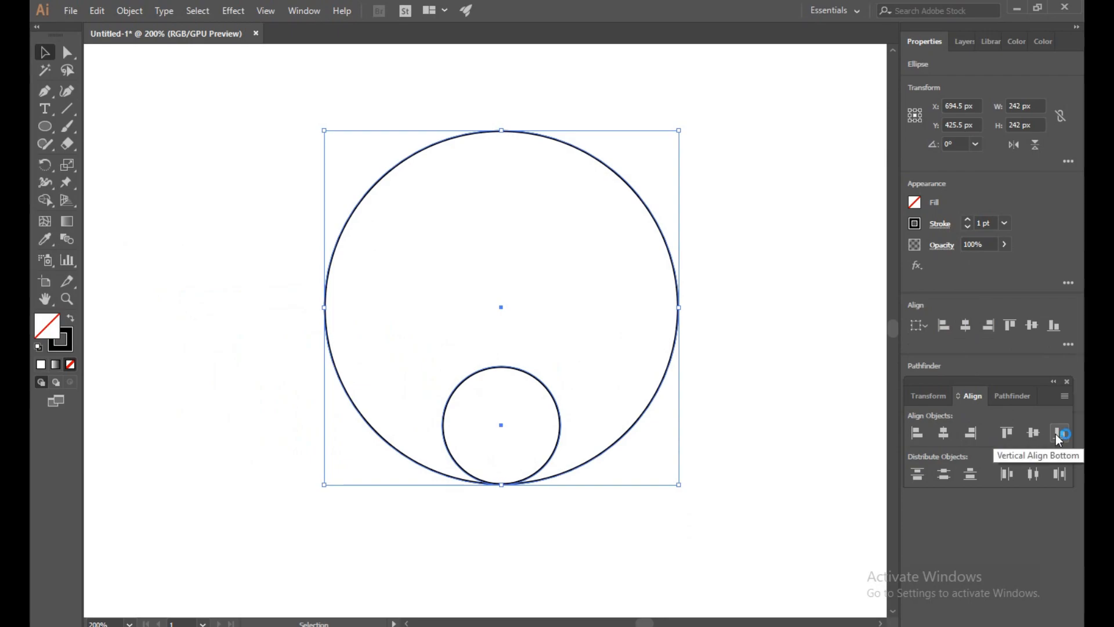
{"action": "left_click", "coordinate": [777, 392]}
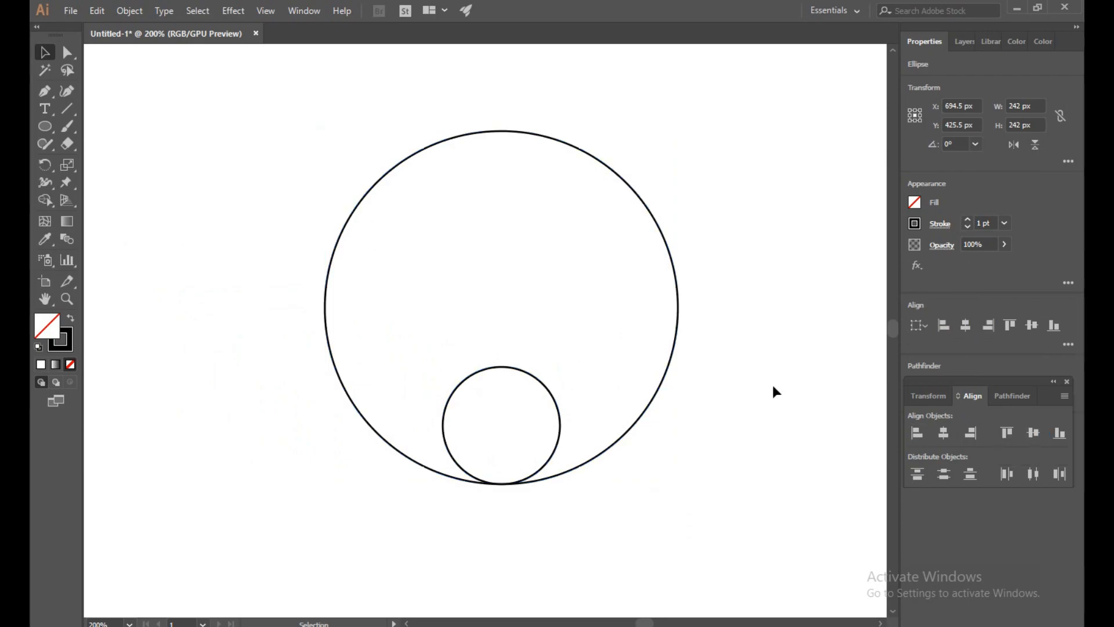
- Duplicate the small circle in place and move the copy straight up inside the large circle, to about Y 374 px
{"action": "left_click", "coordinate": [520, 372]}
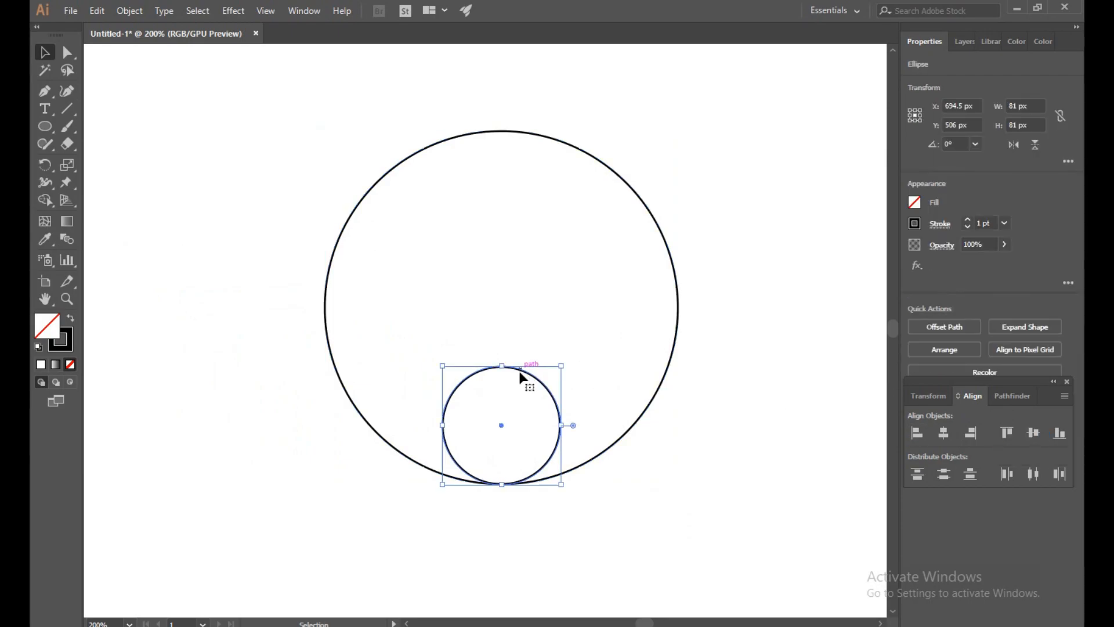
{"action": "left_click", "coordinate": [104, 14]}
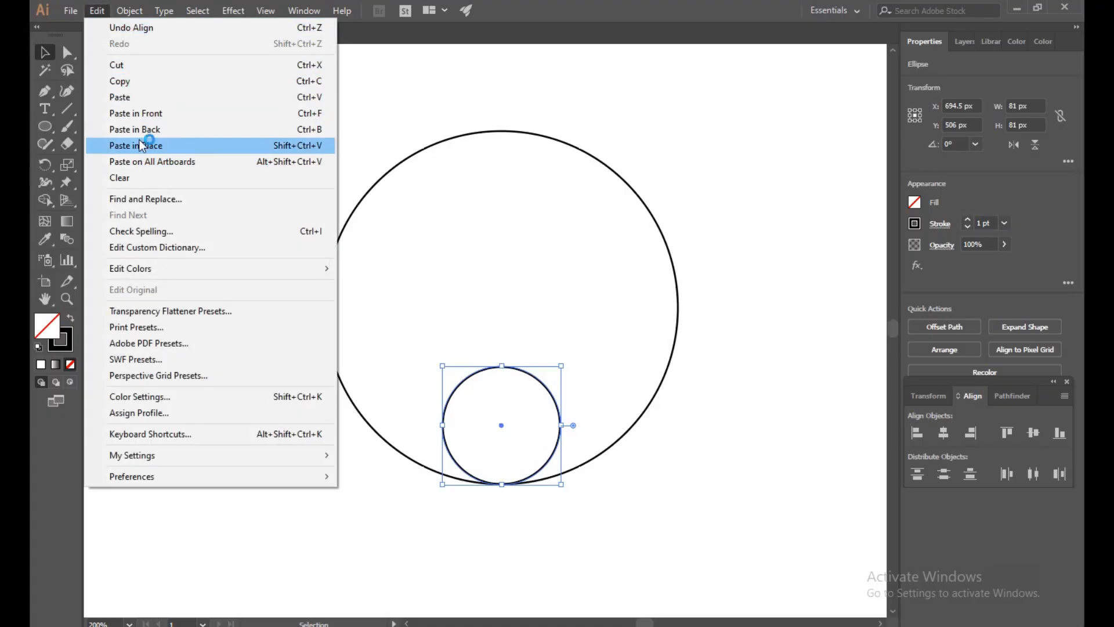
{"action": "left_click", "coordinate": [140, 142]}
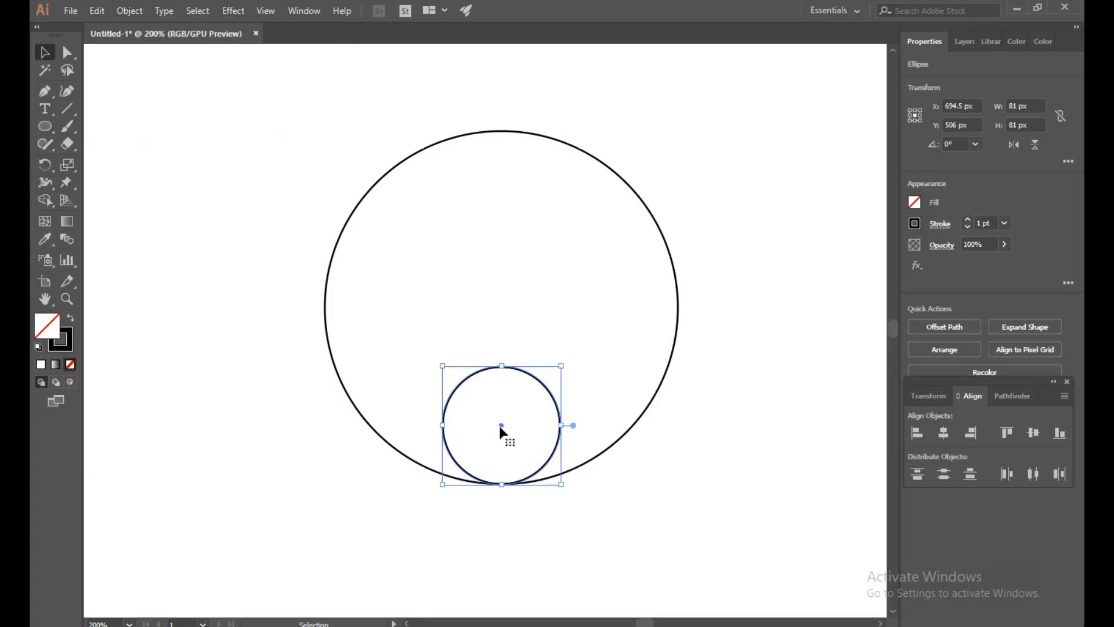
{"action": "left_click_drag", "start_coordinate": [502, 428], "coordinate": [501, 231]}
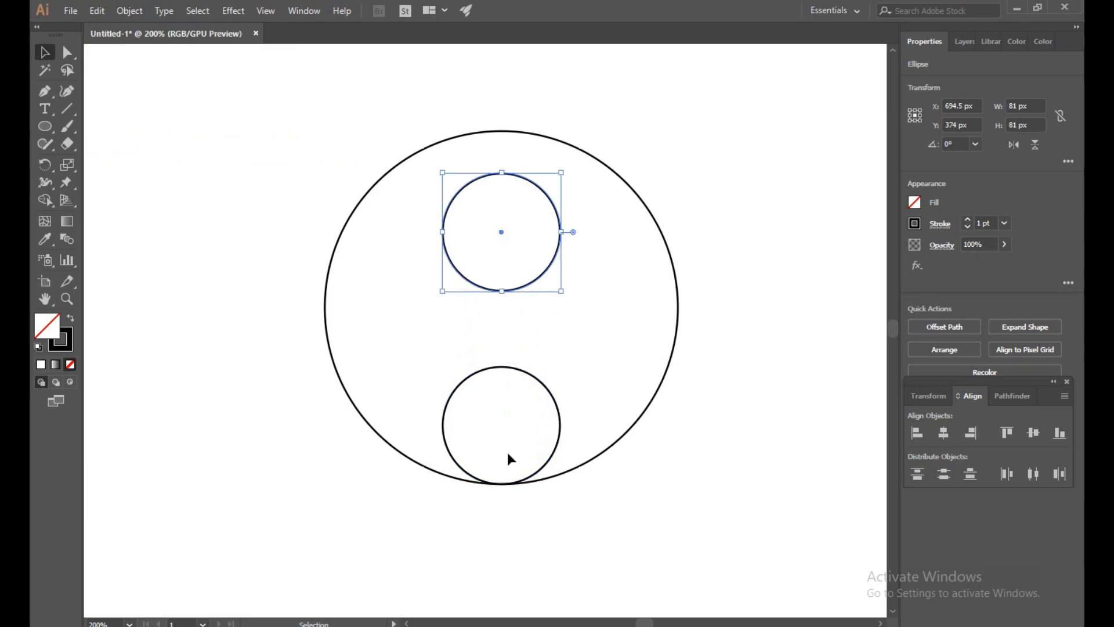
- Duplicate the lower small circle in place and move the copy horizontally to its right side so their edges touch, at about X 775 px
{"action": "left_click", "coordinate": [550, 388]}
{"action": "left_click", "coordinate": [547, 393]}
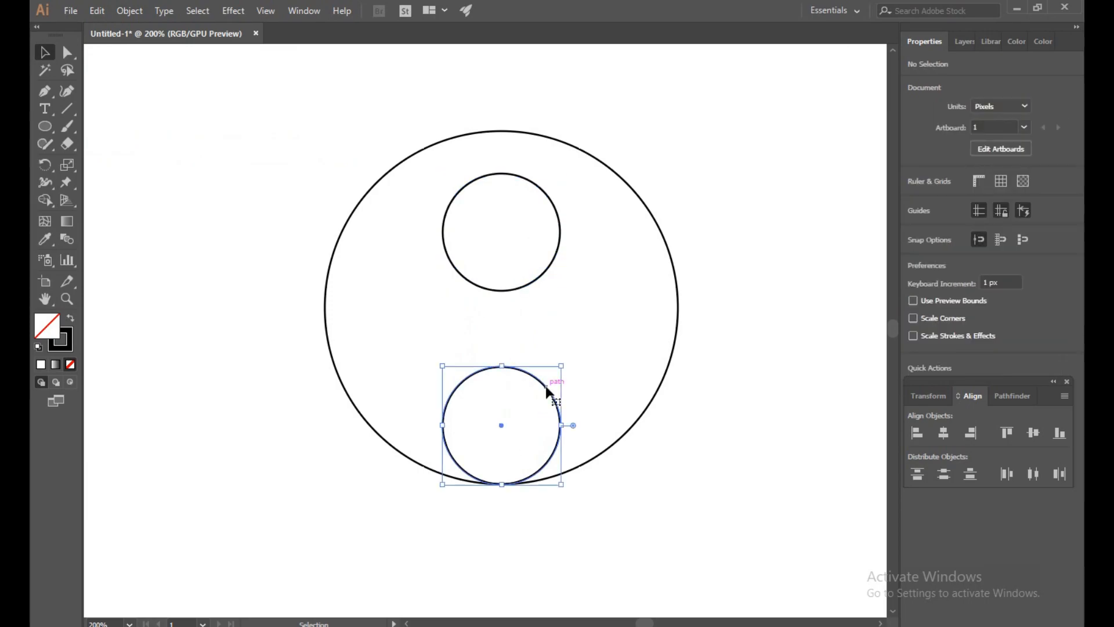
{"action": "left_click", "coordinate": [96, 10]}
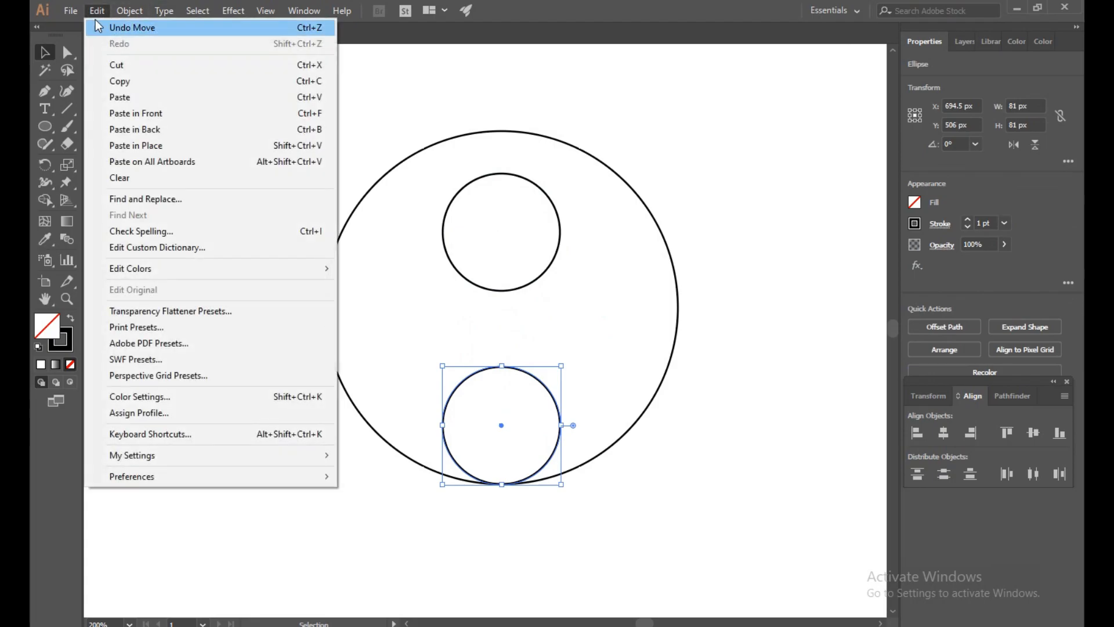
{"action": "left_click", "coordinate": [121, 81]}
{"action": "left_click", "coordinate": [96, 10]}
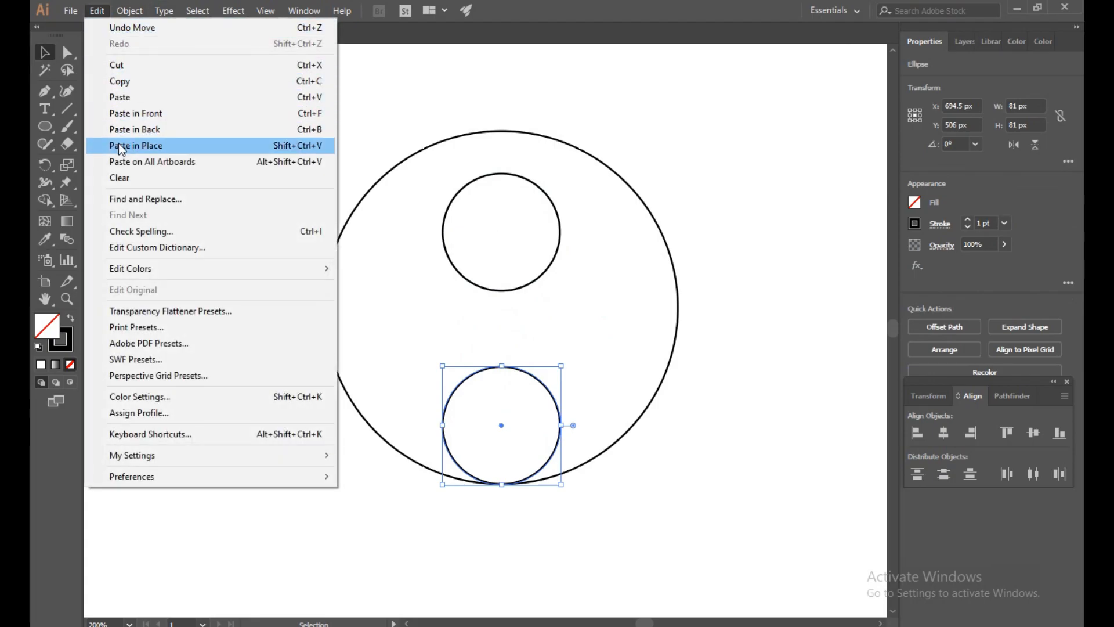
{"action": "left_click", "coordinate": [122, 146]}
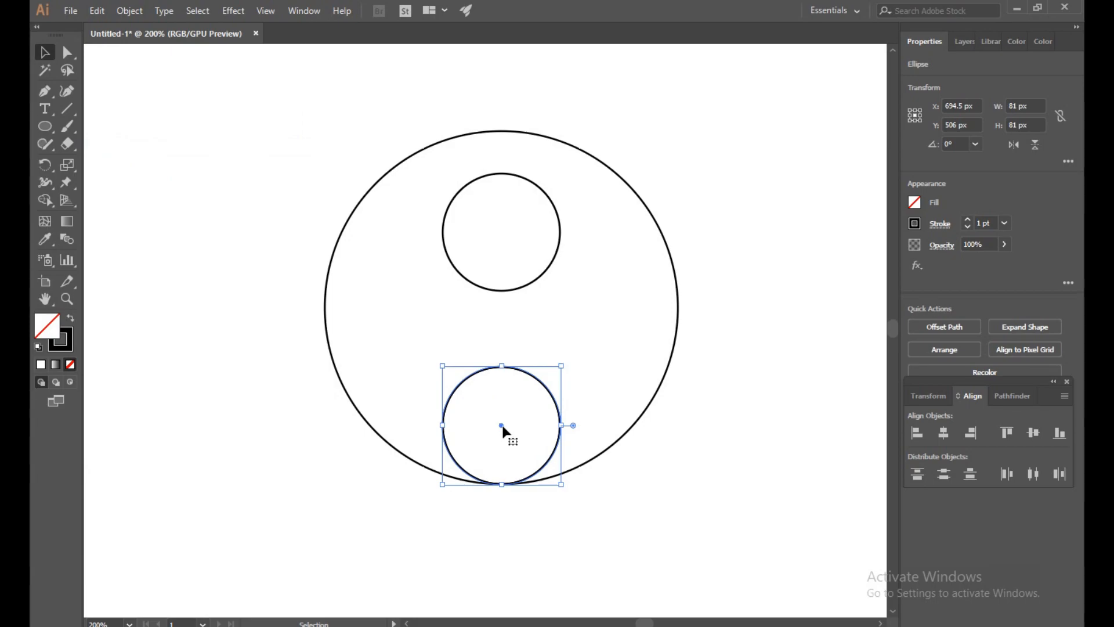
{"action": "left_click_drag", "start_coordinate": [503, 430], "coordinate": [620, 428]}
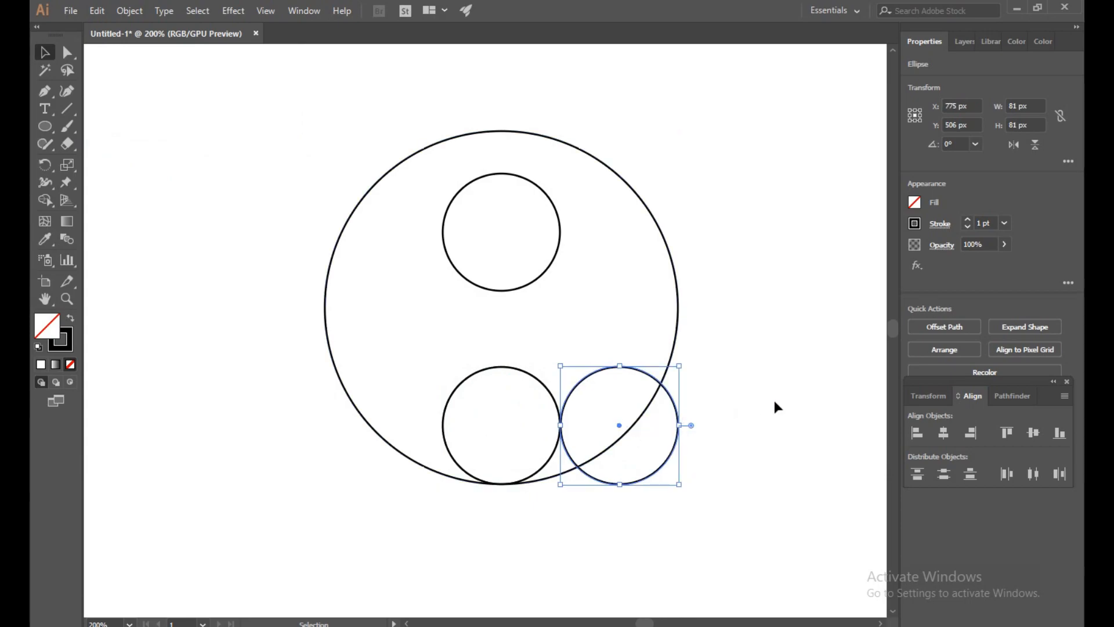
{"action": "left_click", "coordinate": [771, 408]}
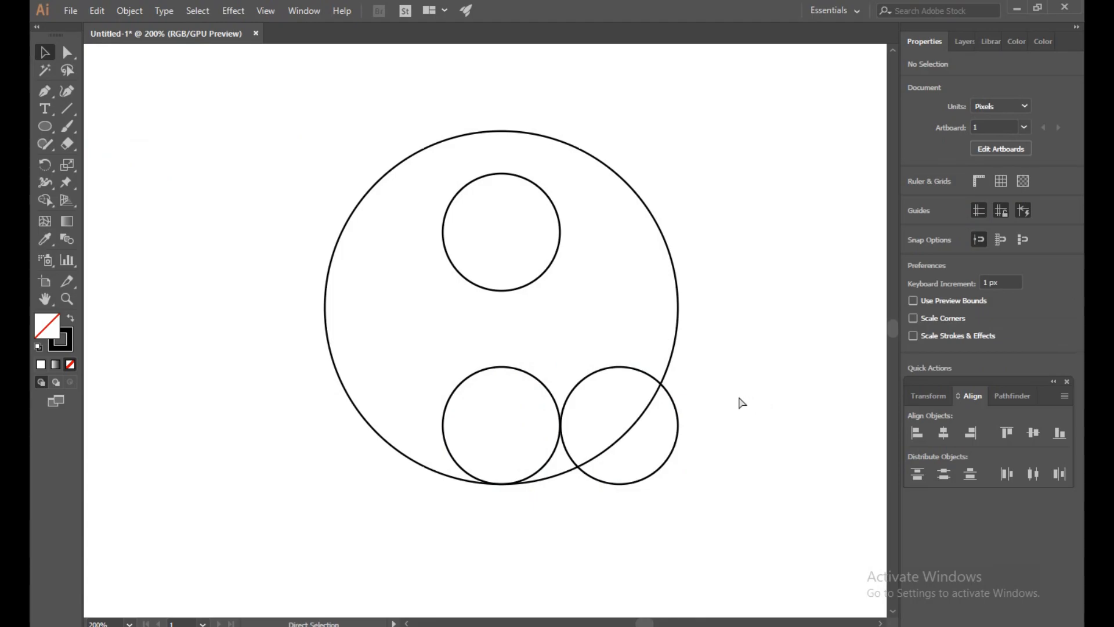
- Examine in outline view where the lower small circles meet each other and where the lower circle touches the large circle
{"action": "key", "text": "ctrl+y"}
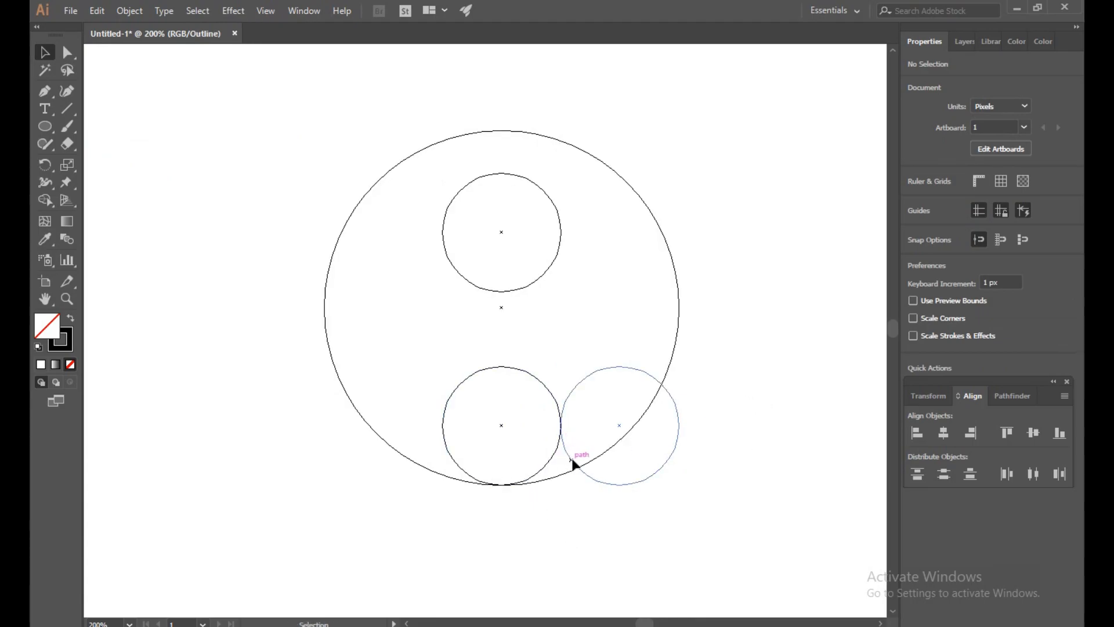
{"action": "scroll", "coordinate": [613, 435], "scroll_direction": "up", "scroll_amount": 5}
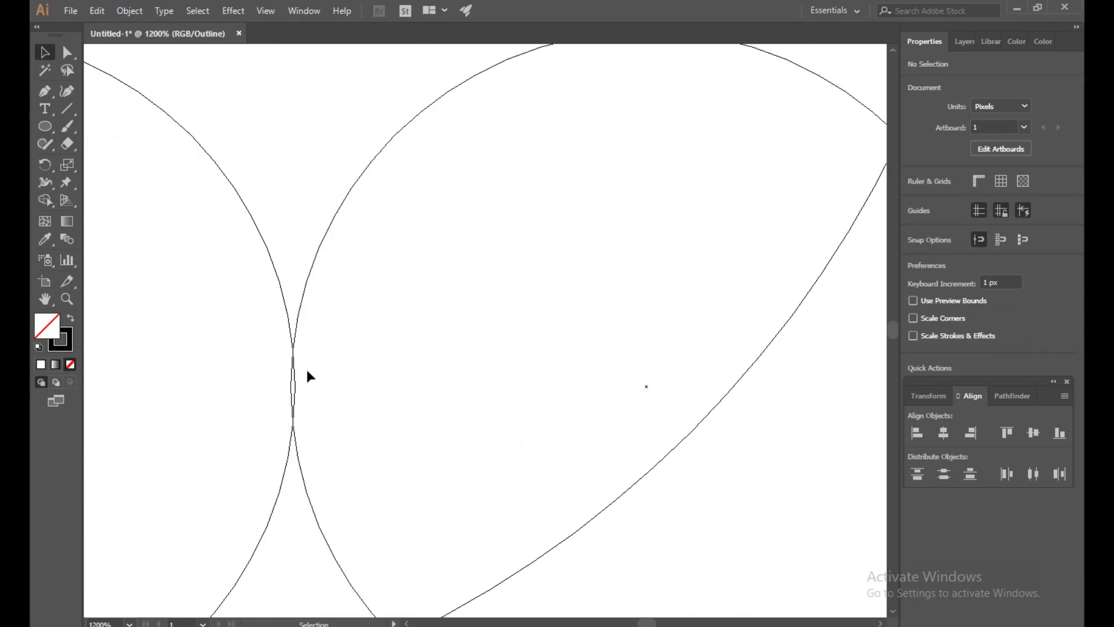
{"action": "scroll", "coordinate": [294, 386], "scroll_direction": "down", "scroll_amount": 5}
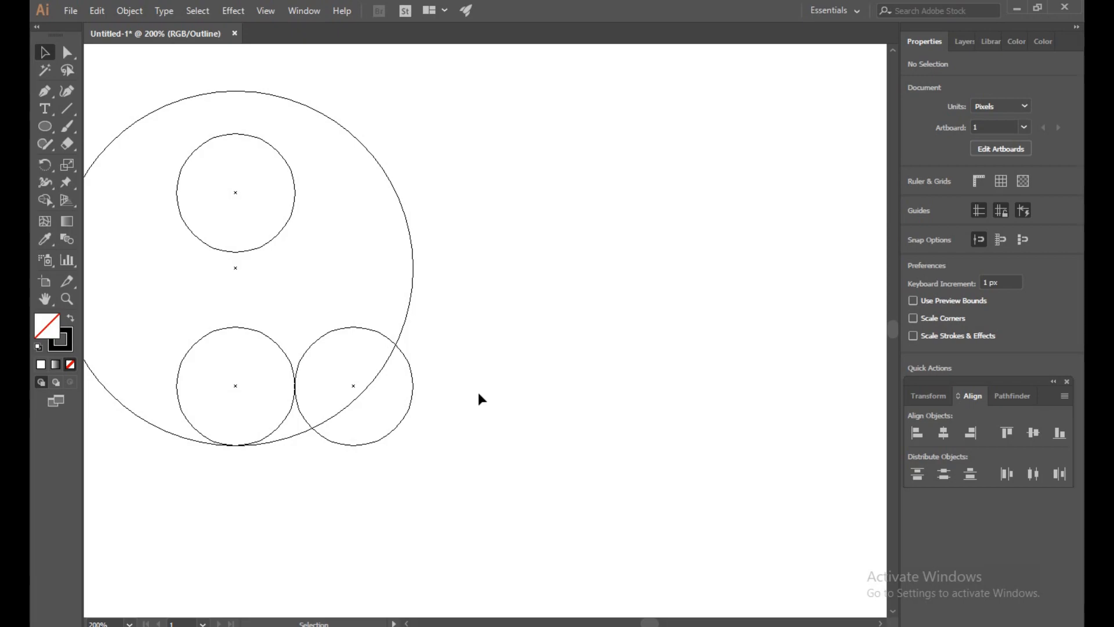
{"action": "key", "text": "ctrl+y"}
{"action": "left_click_drag", "start_coordinate": [296, 463], "coordinate": [529, 468]}
{"action": "key", "text": "ctrl+y"}
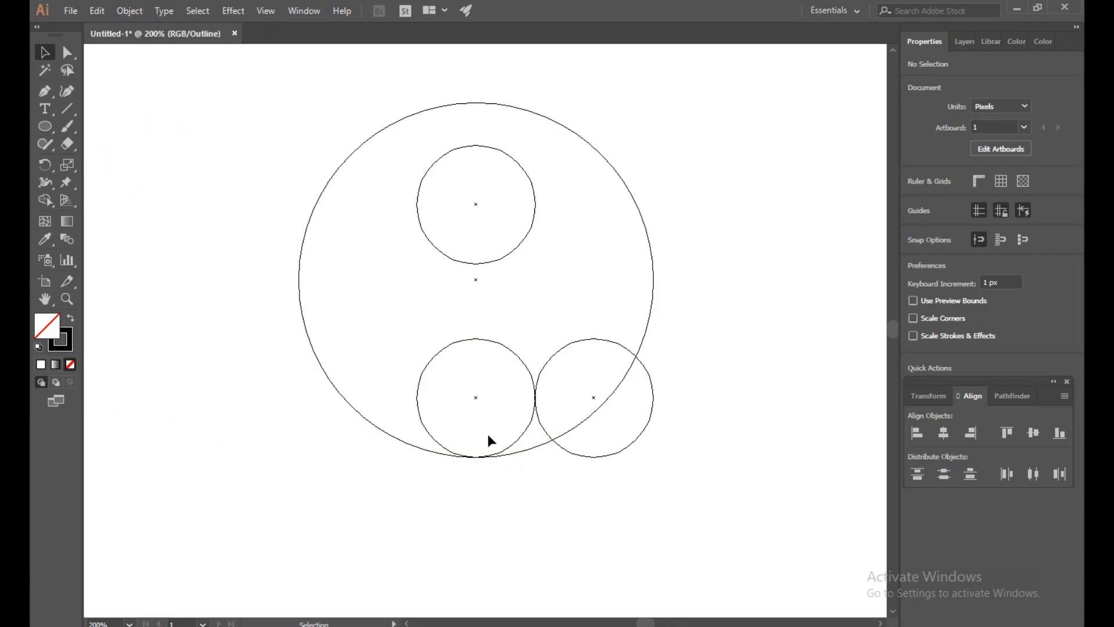
{"action": "scroll", "coordinate": [505, 459], "scroll_direction": "up", "scroll_amount": 3}
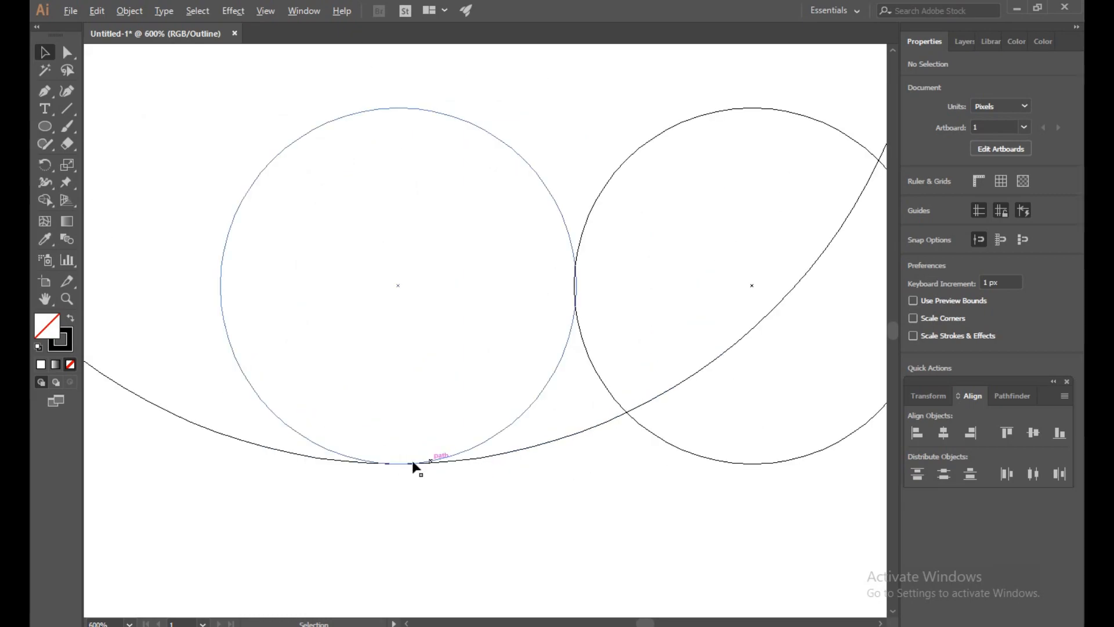
{"action": "scroll", "coordinate": [423, 465], "scroll_direction": "down", "scroll_amount": 5}
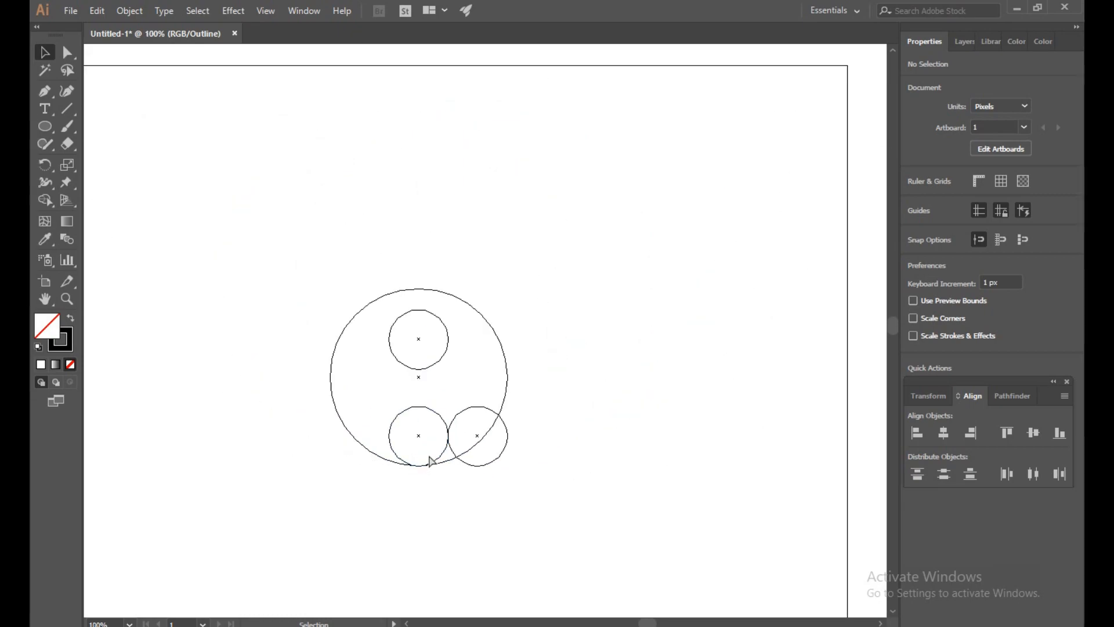
{"action": "key", "text": "ctrl+y"}
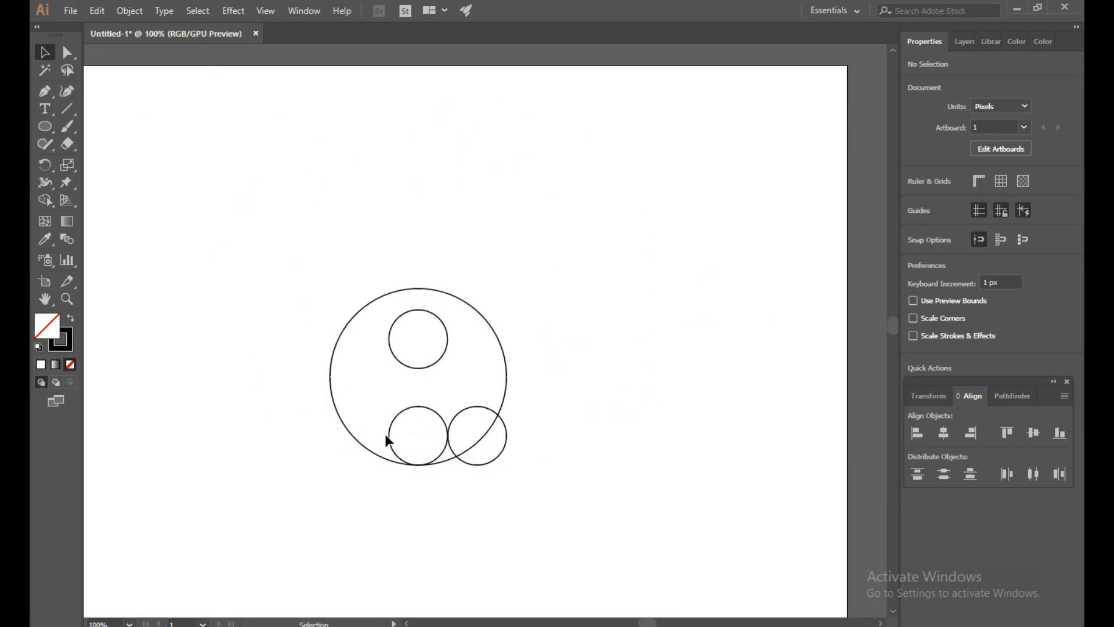
- Draw a vertical line with the Pen tool from the left edge of the upper small circle to the left edge of the lower one
{"action": "left_click", "coordinate": [44, 92]}
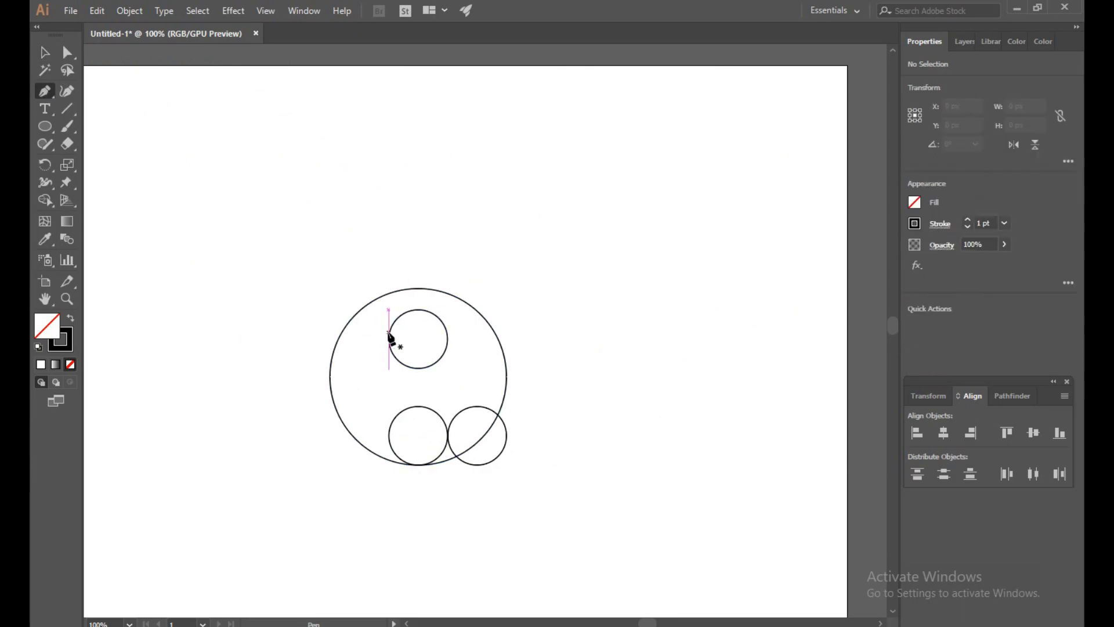
{"action": "scroll", "coordinate": [384, 332], "scroll_direction": "up", "scroll_amount": 2}
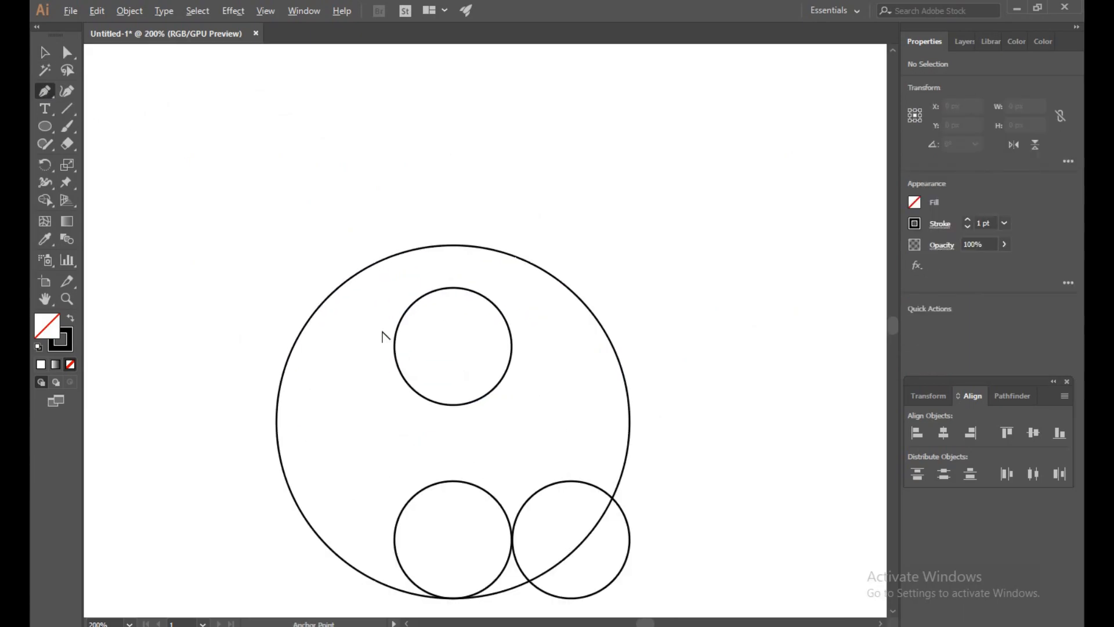
{"action": "left_click_drag", "start_coordinate": [465, 428], "coordinate": [579, 361]}
{"action": "scroll", "coordinate": [528, 327], "scroll_direction": "up", "scroll_amount": 1}
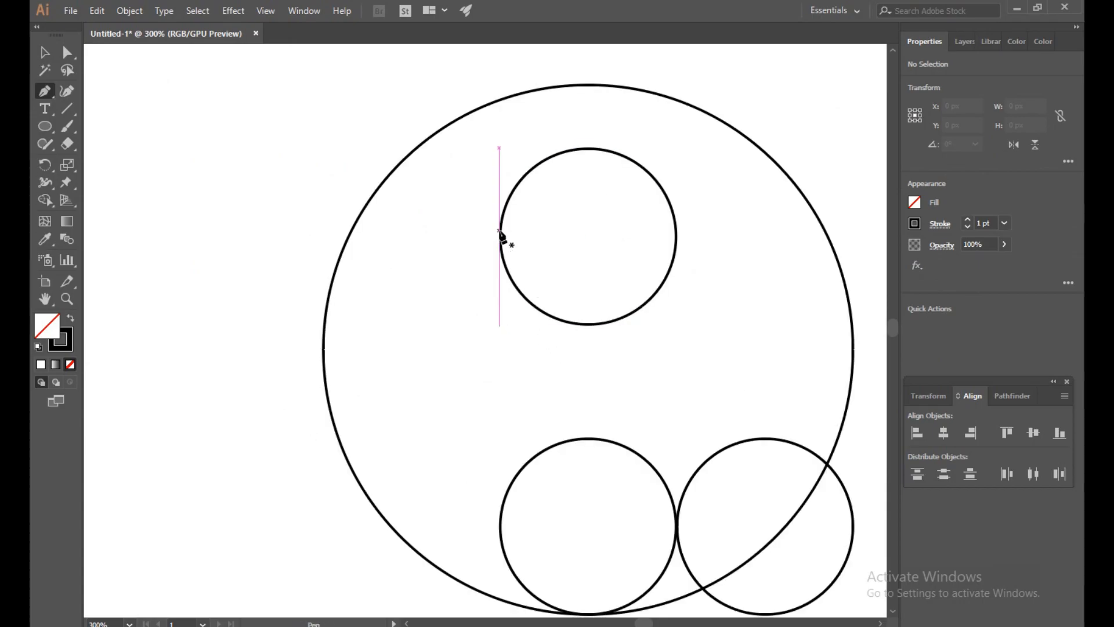
{"action": "scroll", "coordinate": [501, 232], "scroll_direction": "up", "scroll_amount": 3}
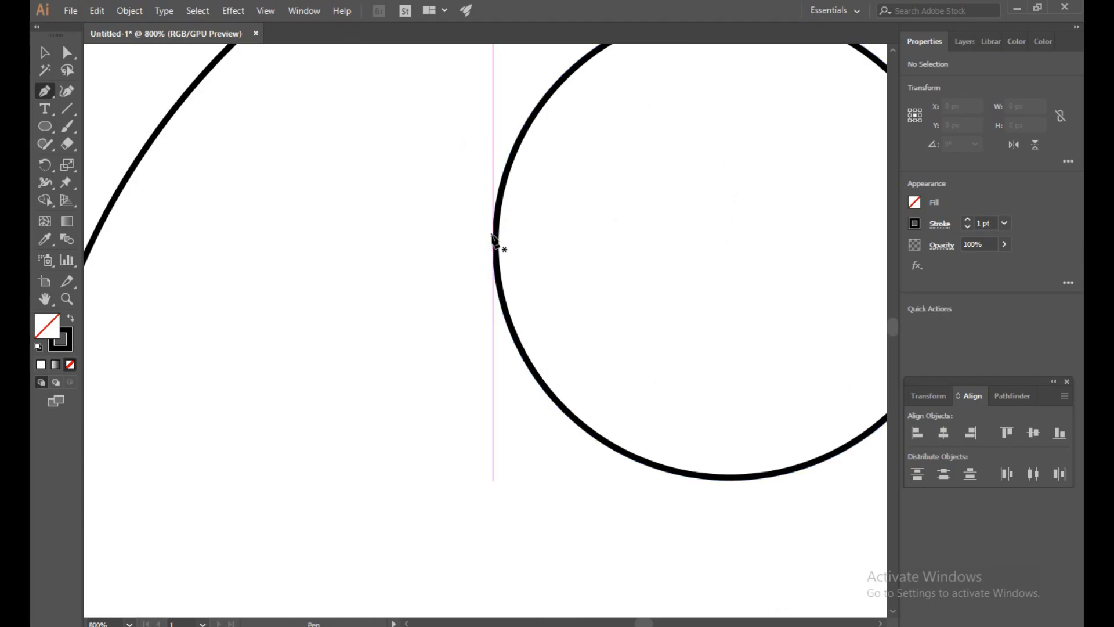
{"action": "left_click", "coordinate": [492, 234]}
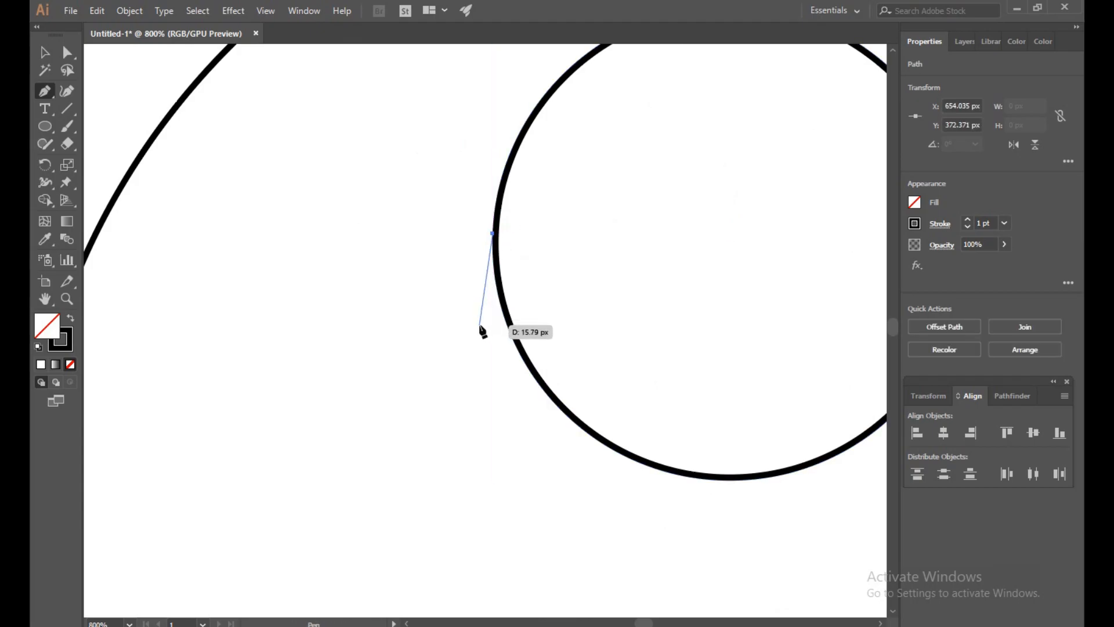
{"action": "scroll", "coordinate": [480, 326], "scroll_direction": "down", "scroll_amount": 4}
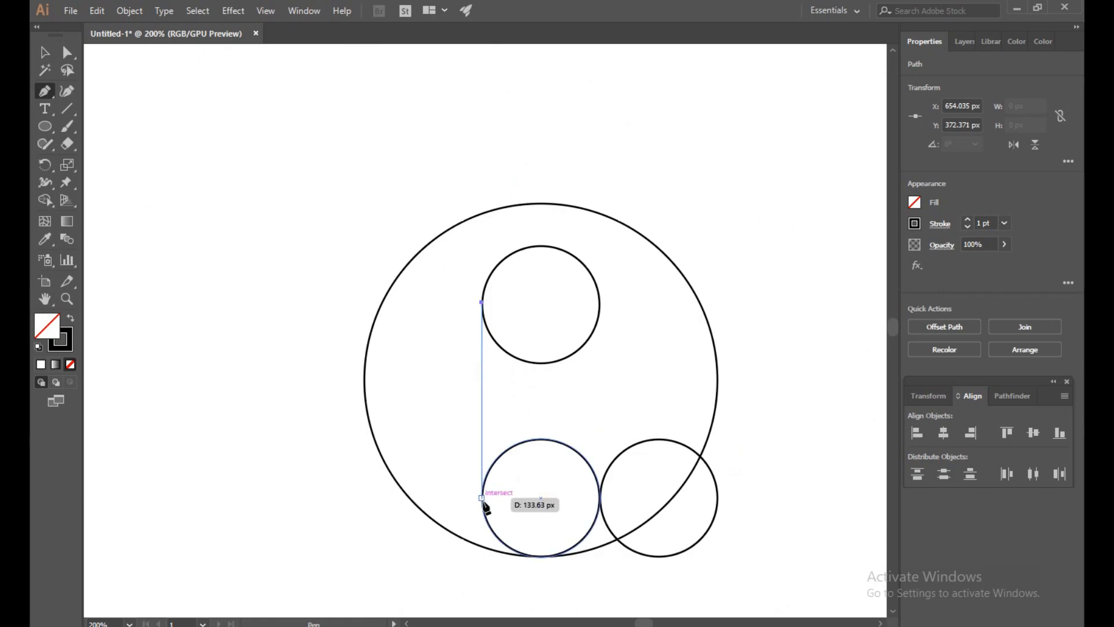
{"action": "left_click", "coordinate": [481, 499]}
{"action": "key", "text": "Escape"}
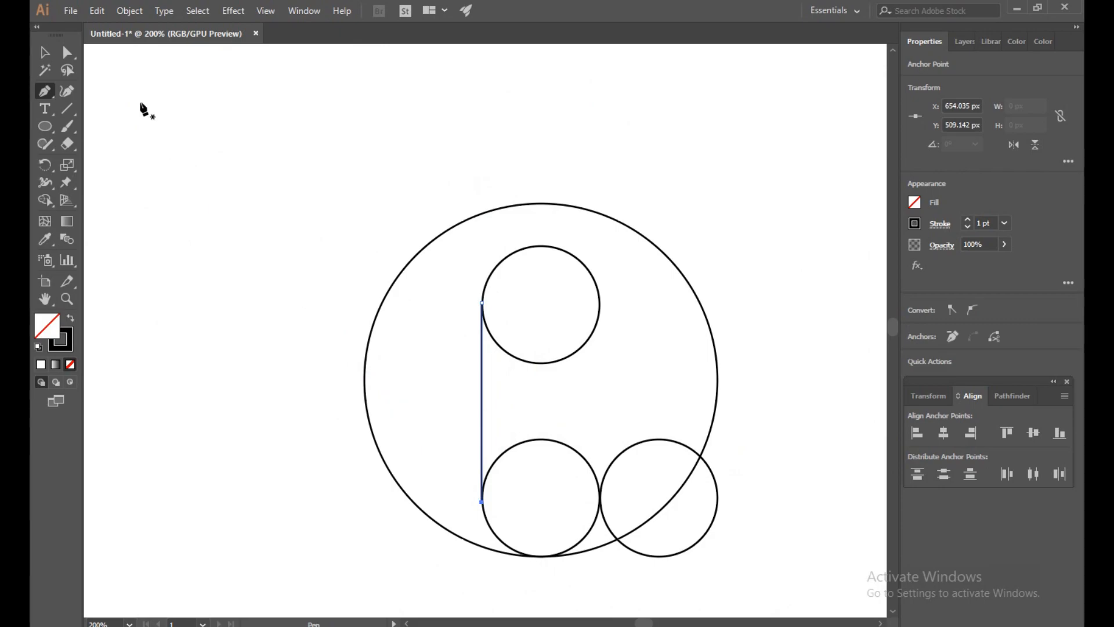
- Draw a vertical line about 132 px long from the upper small circle's right anchor to the point where the two lower circles touch
{"action": "left_click", "coordinate": [600, 304]}
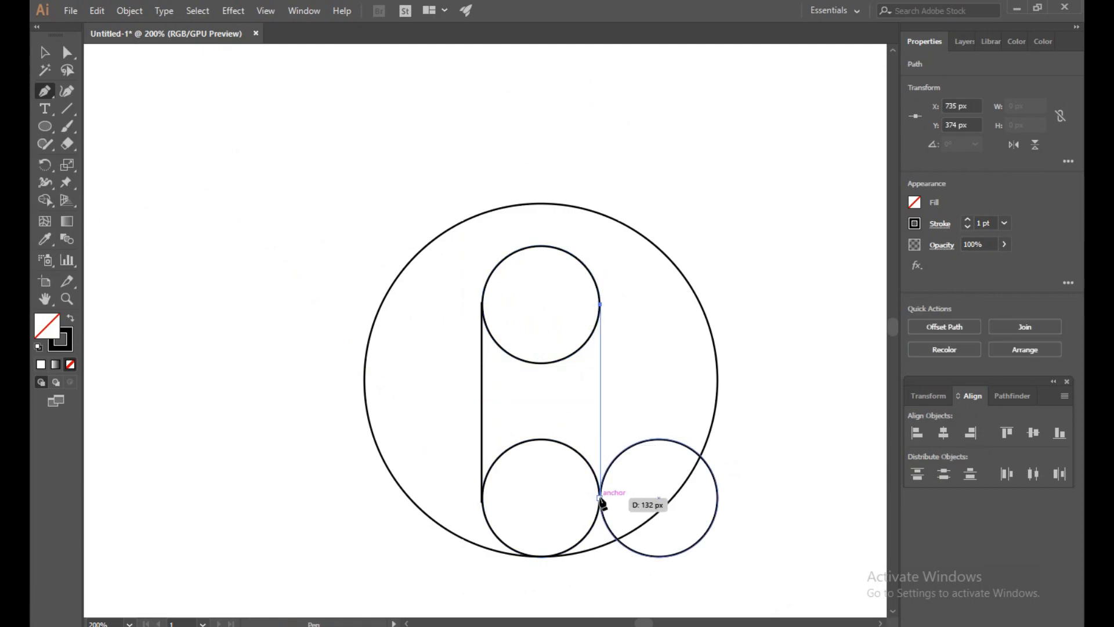
{"action": "left_click", "coordinate": [600, 497]}
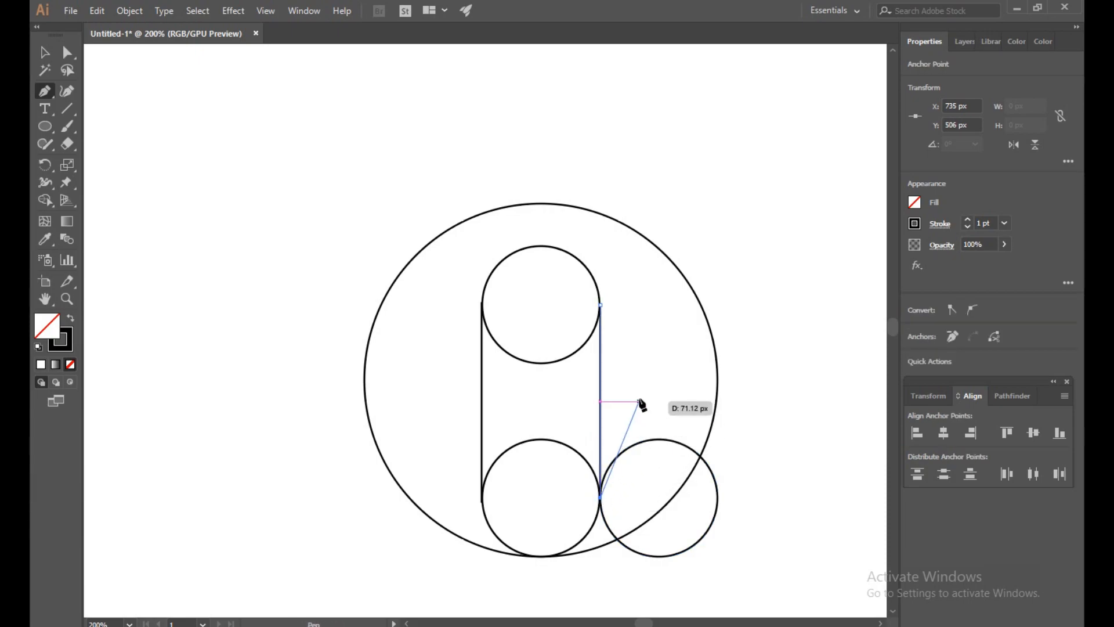
{"action": "key", "text": "Escape"}
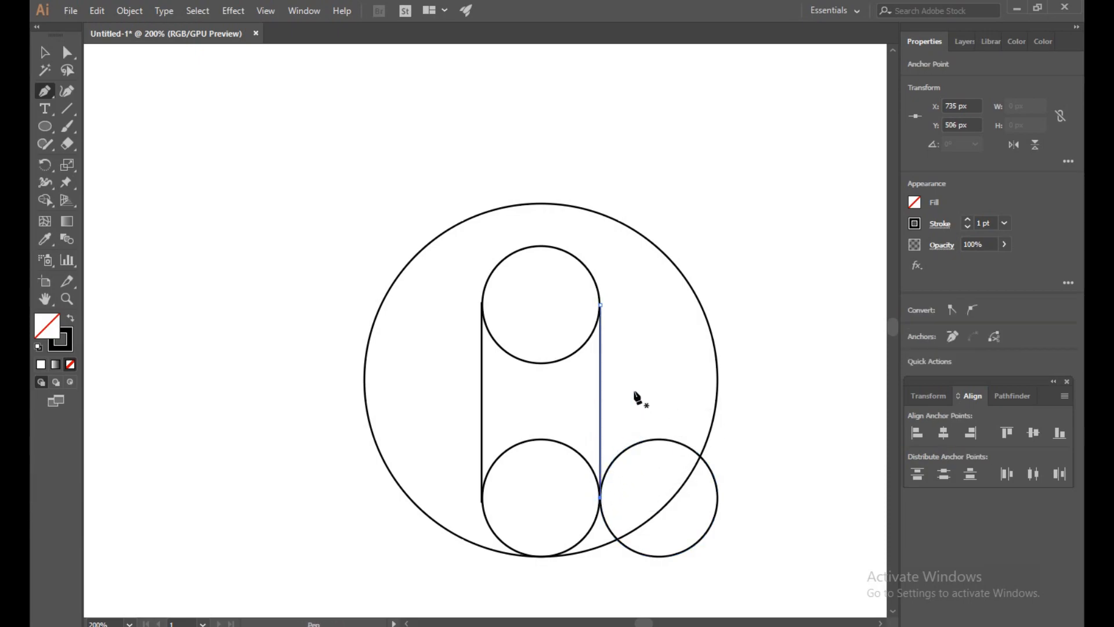
- Draw a horizontal line about 77 px long with the Pen tool from the top of the lower-left small circle toward the top of the lower-right one
{"action": "left_click", "coordinate": [540, 439]}
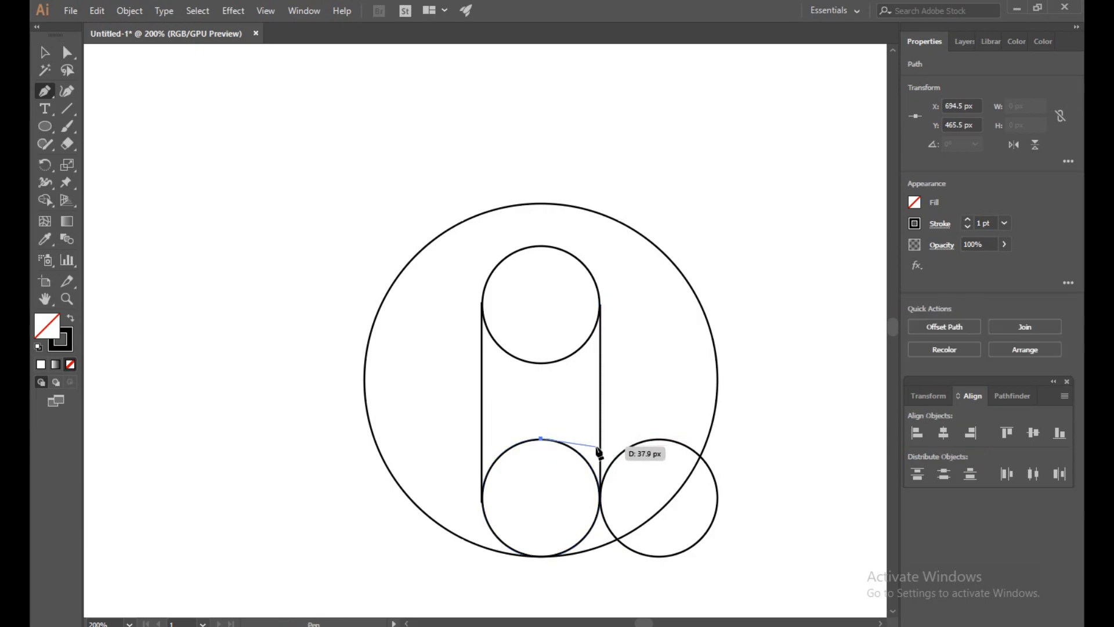
{"action": "left_click", "coordinate": [654, 439]}
{"action": "key", "text": "v"}
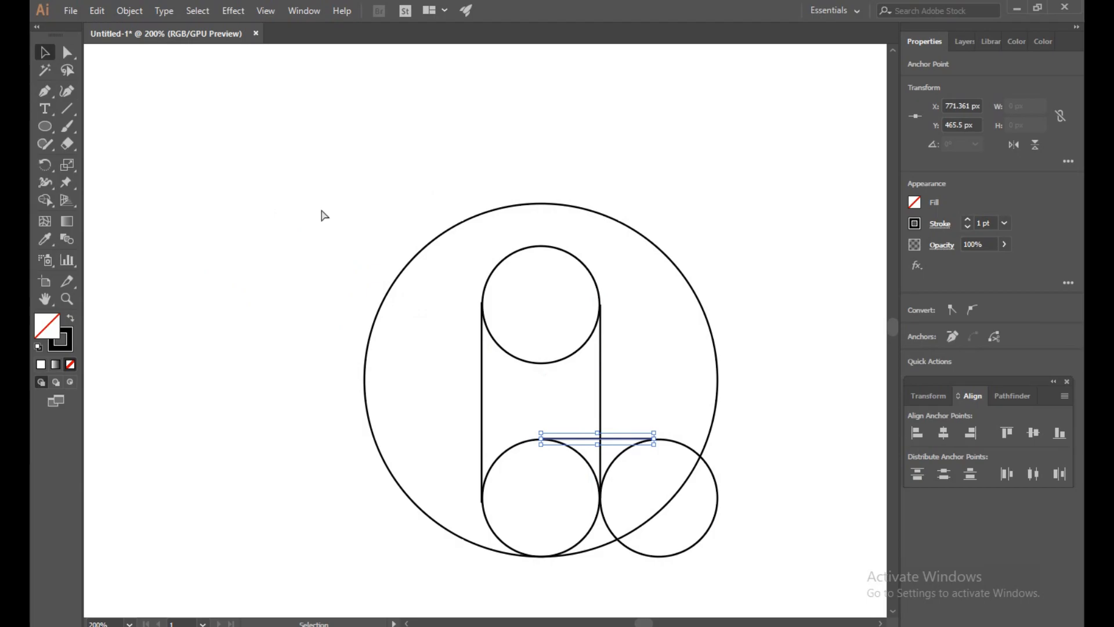
- In outline view, extend the horizontal line's right end to about 80.3 px total length so it reaches the top of the lower-right circle
{"action": "key", "text": "ctrl+y"}
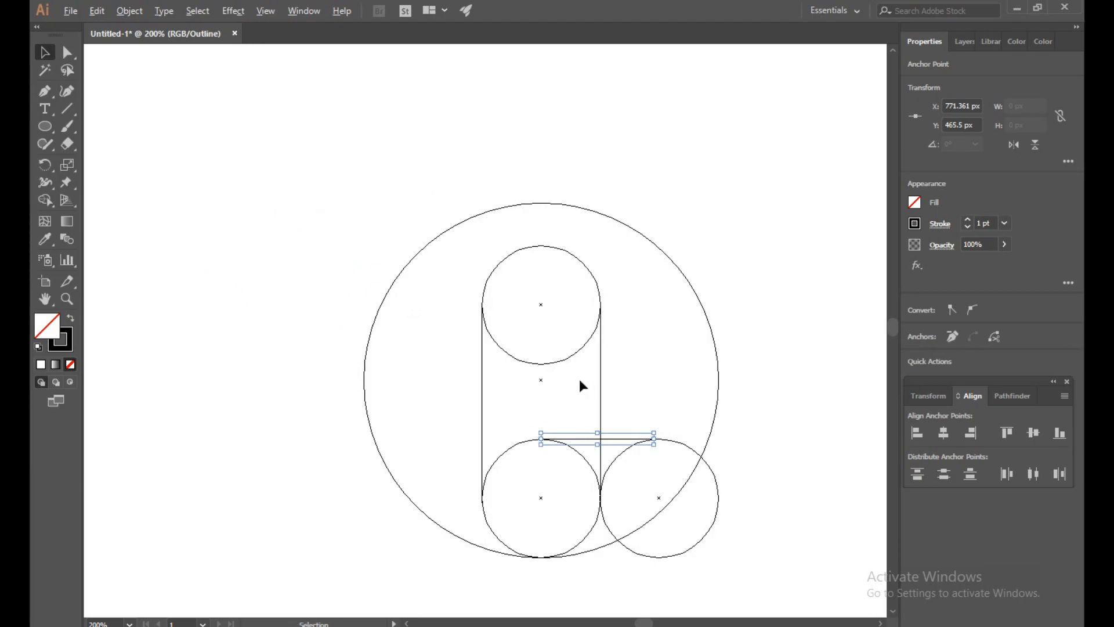
{"action": "scroll", "coordinate": [581, 388], "scroll_direction": "up", "scroll_amount": 3}
{"action": "scroll", "coordinate": [818, 568], "scroll_direction": "up", "scroll_amount": 3}
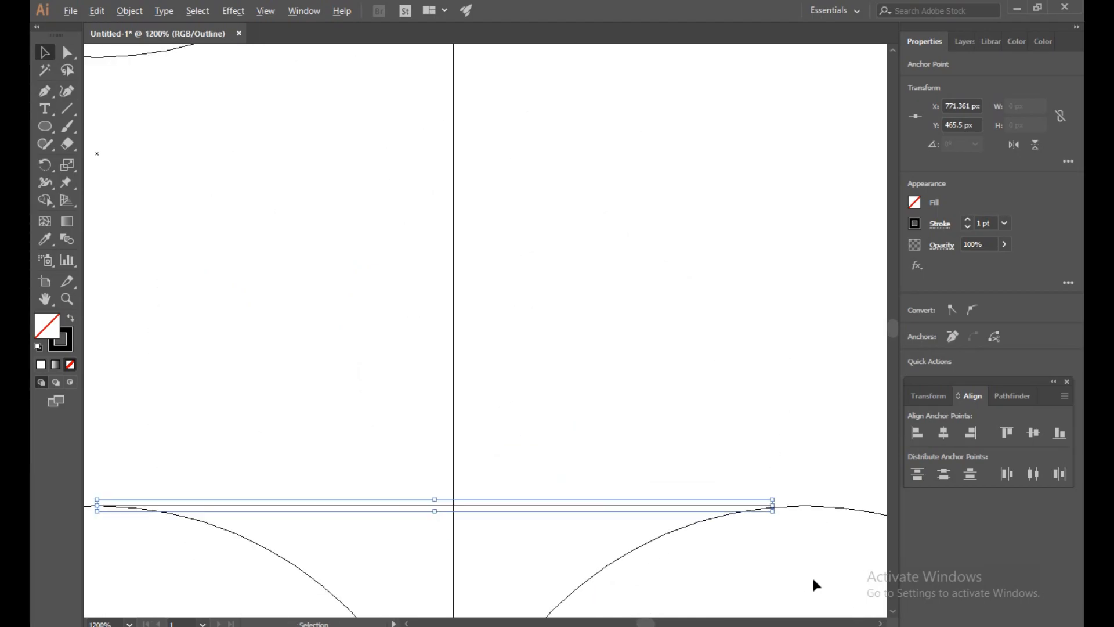
{"action": "left_click", "coordinate": [772, 431]}
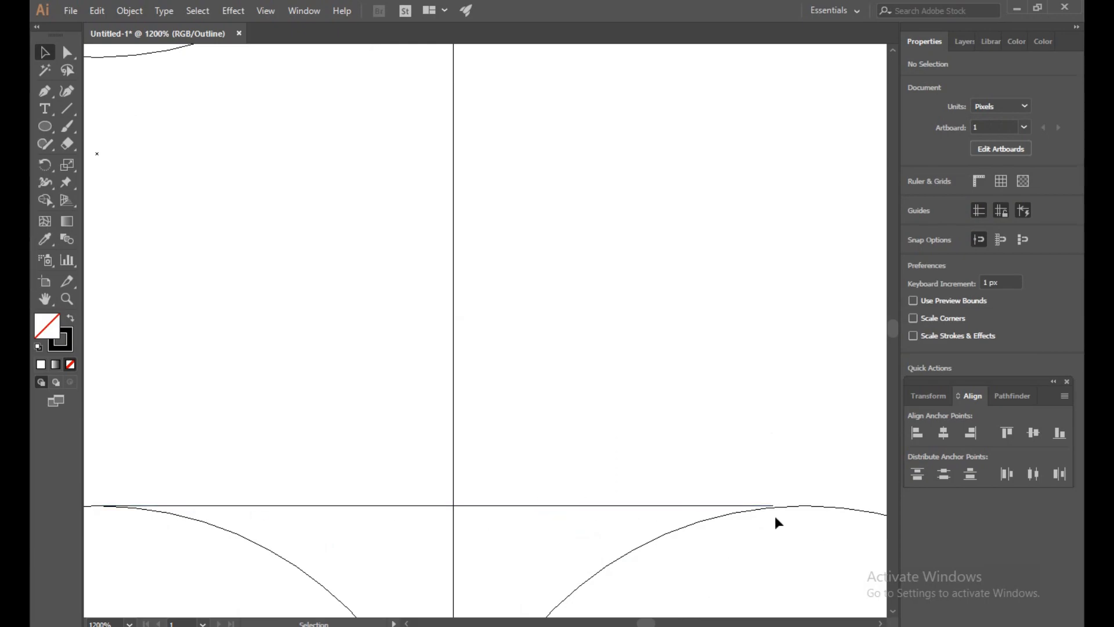
{"action": "scroll", "coordinate": [783, 532], "scroll_direction": "up", "scroll_amount": 5}
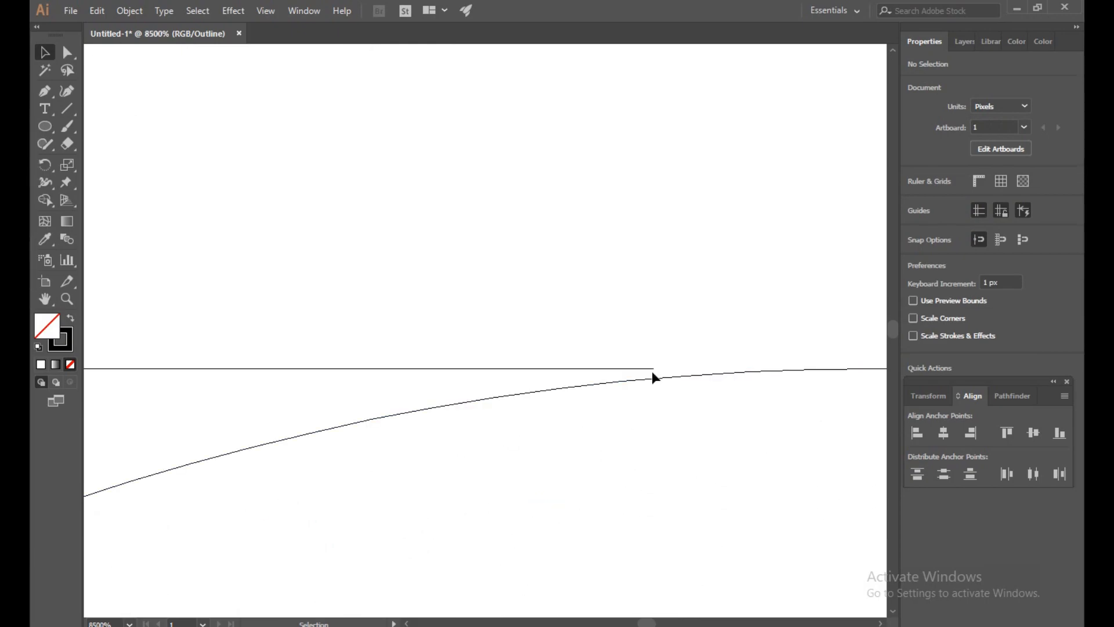
{"action": "left_click", "coordinate": [654, 373]}
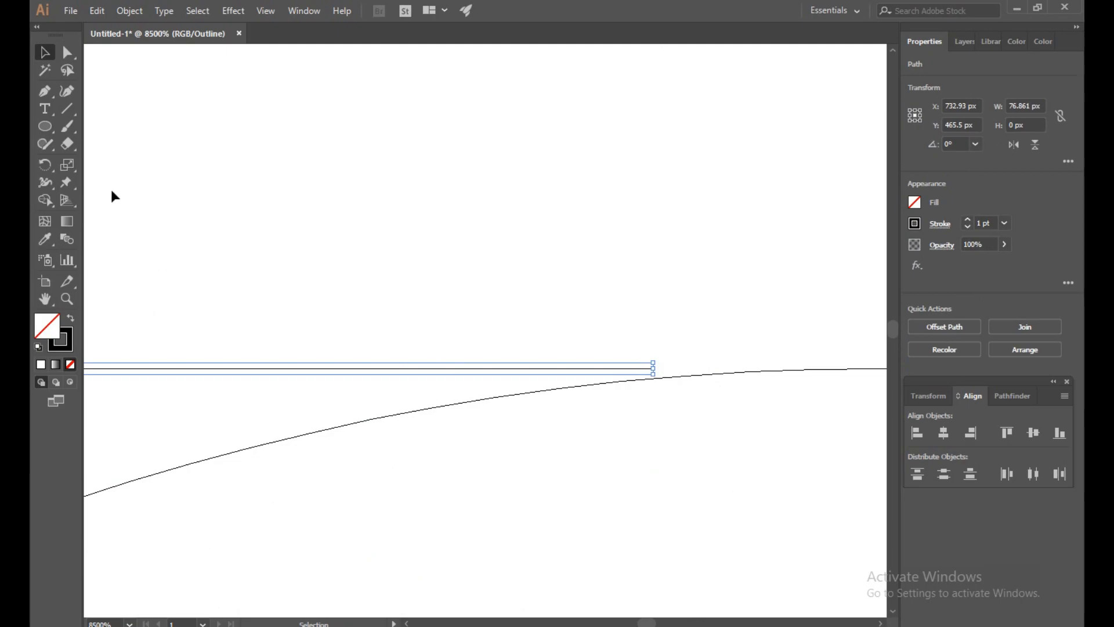
{"action": "left_click_drag", "start_coordinate": [653, 368], "coordinate": [868, 380]}
{"action": "left_click", "coordinate": [812, 411]}
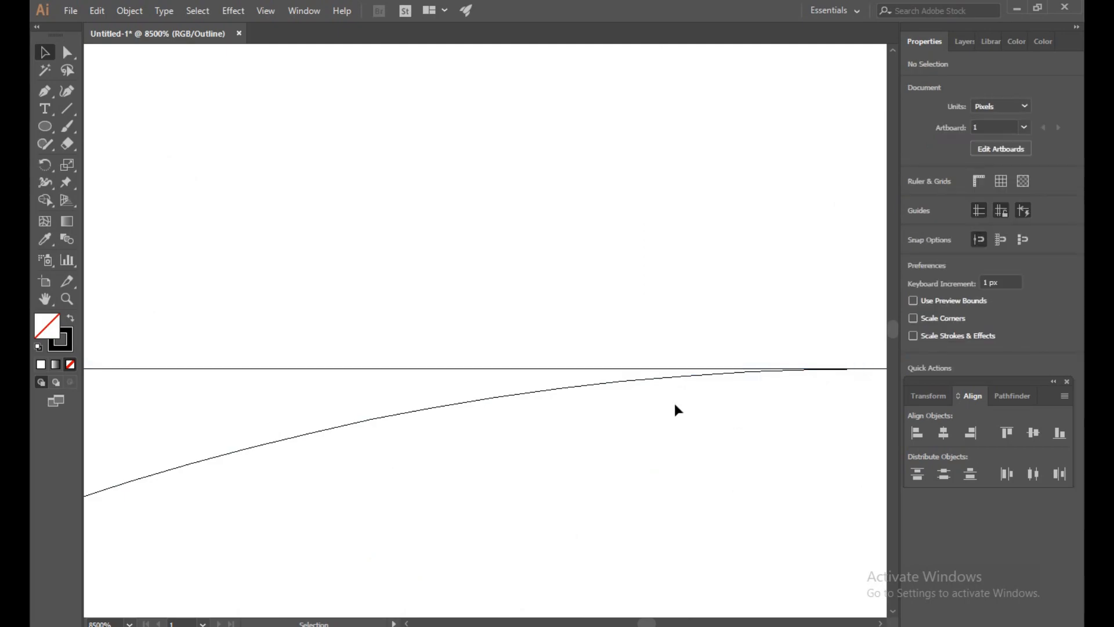
{"action": "left_click_drag", "start_coordinate": [797, 419], "coordinate": [650, 392]}
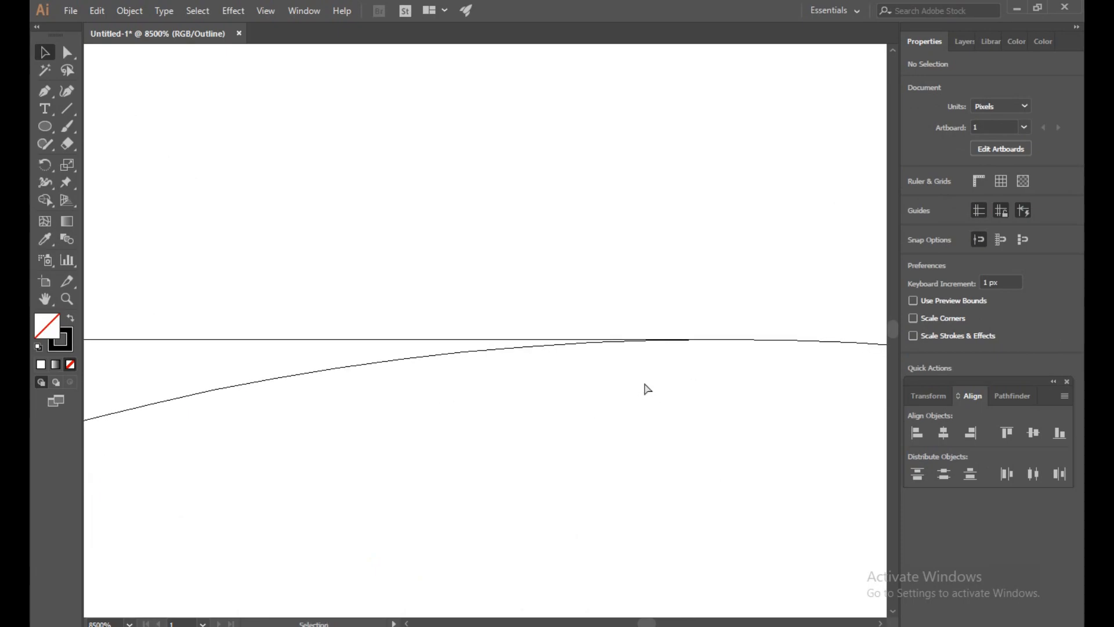
{"action": "key", "text": "ctrl+y"}
{"action": "scroll", "coordinate": [635, 413], "scroll_direction": "down", "scroll_amount": 10}
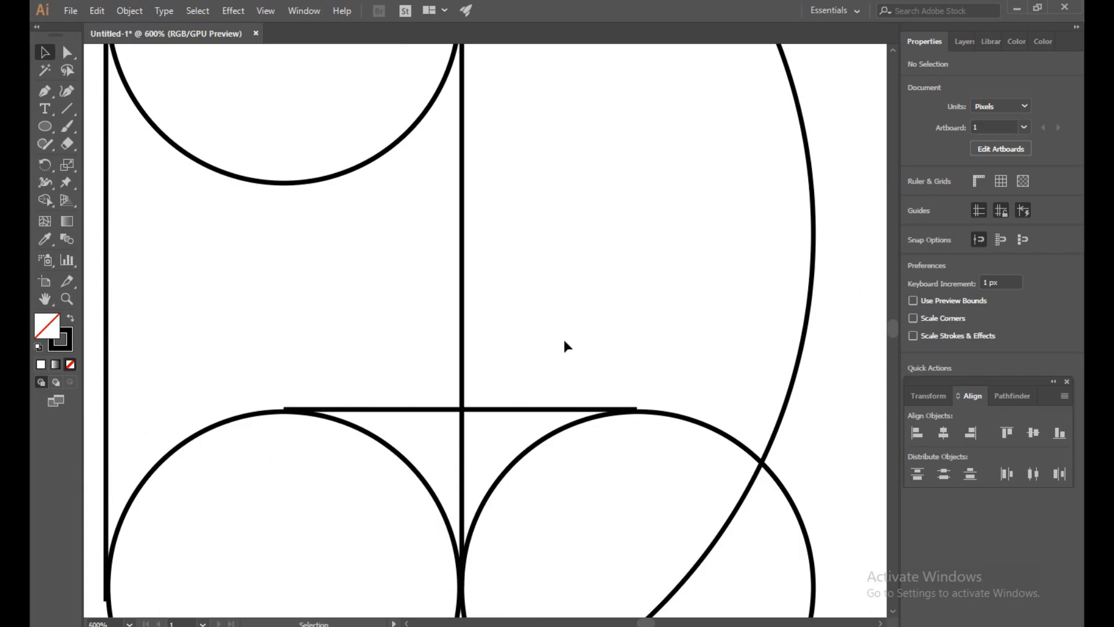
- Try shifting the horizontal line 1 px down onto the tops of the lower circles, and move it back up
{"action": "left_click", "coordinate": [480, 411]}
{"action": "left_click", "coordinate": [265, 11]}
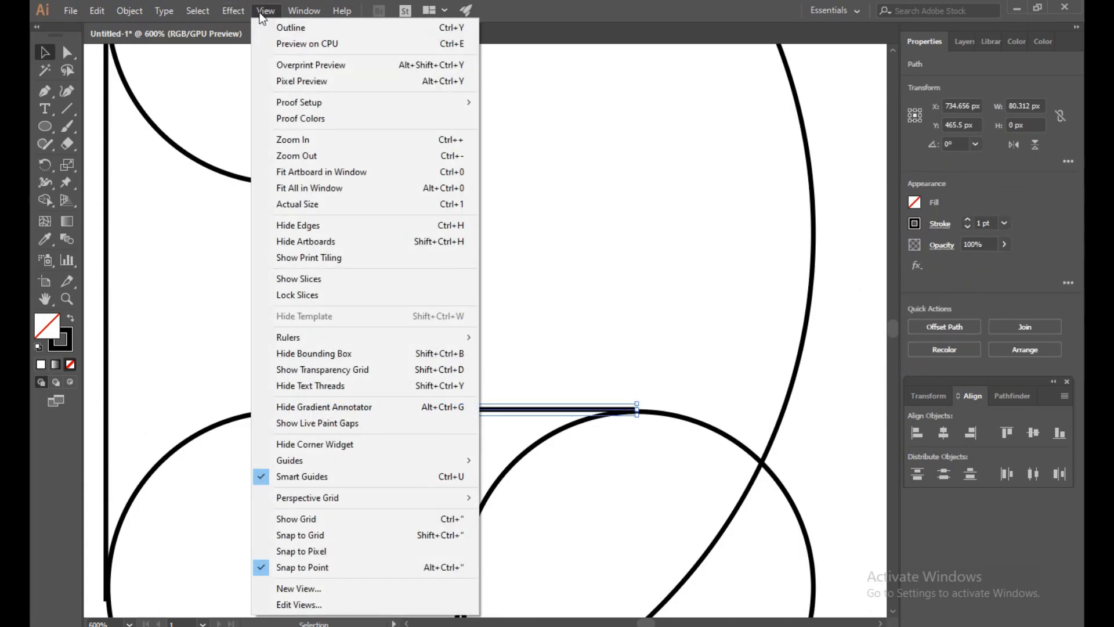
{"action": "left_click", "coordinate": [313, 552]}
{"action": "left_click", "coordinate": [522, 349]}
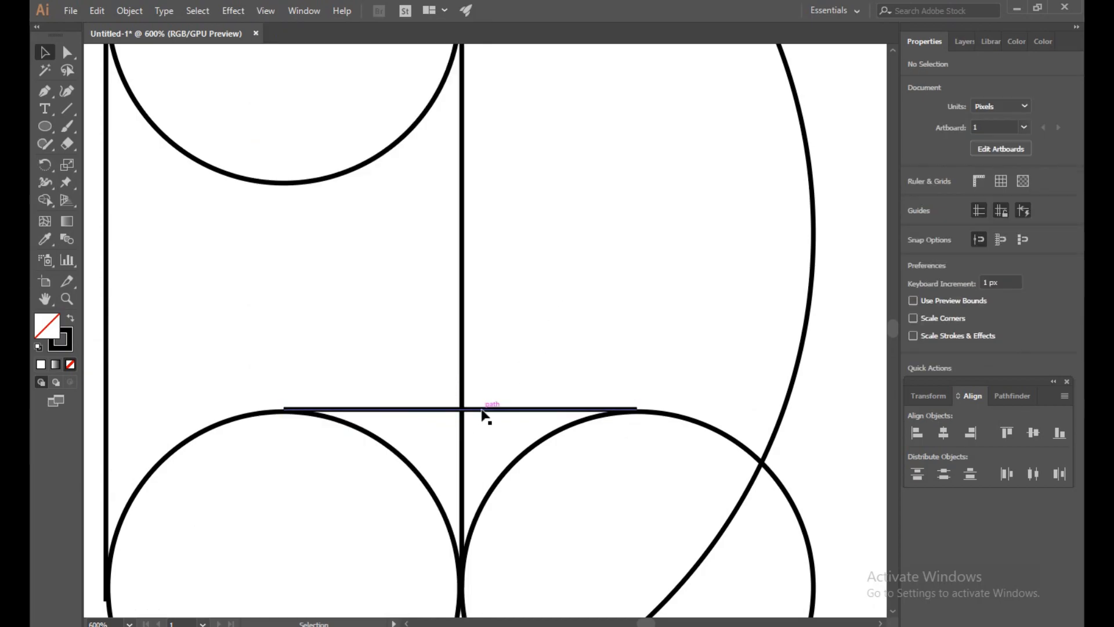
{"action": "left_click_drag", "start_coordinate": [481, 410], "coordinate": [482, 415]}
{"action": "left_click", "coordinate": [513, 346]}
{"action": "left_click", "coordinate": [479, 415]}
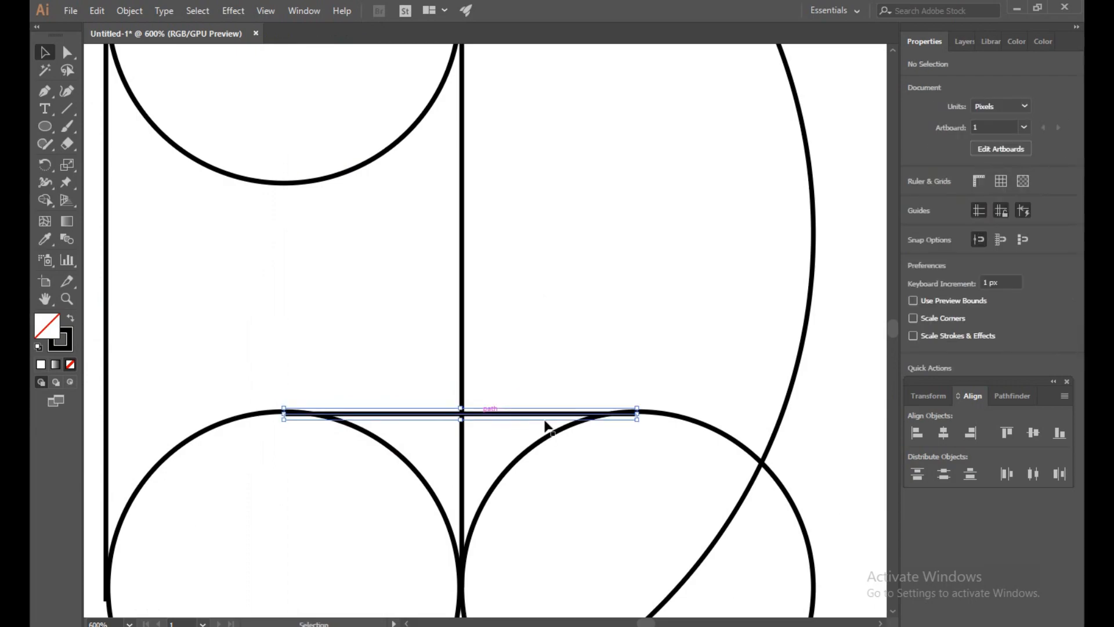
{"action": "key", "text": "Up"}
{"action": "left_click", "coordinate": [619, 291]}
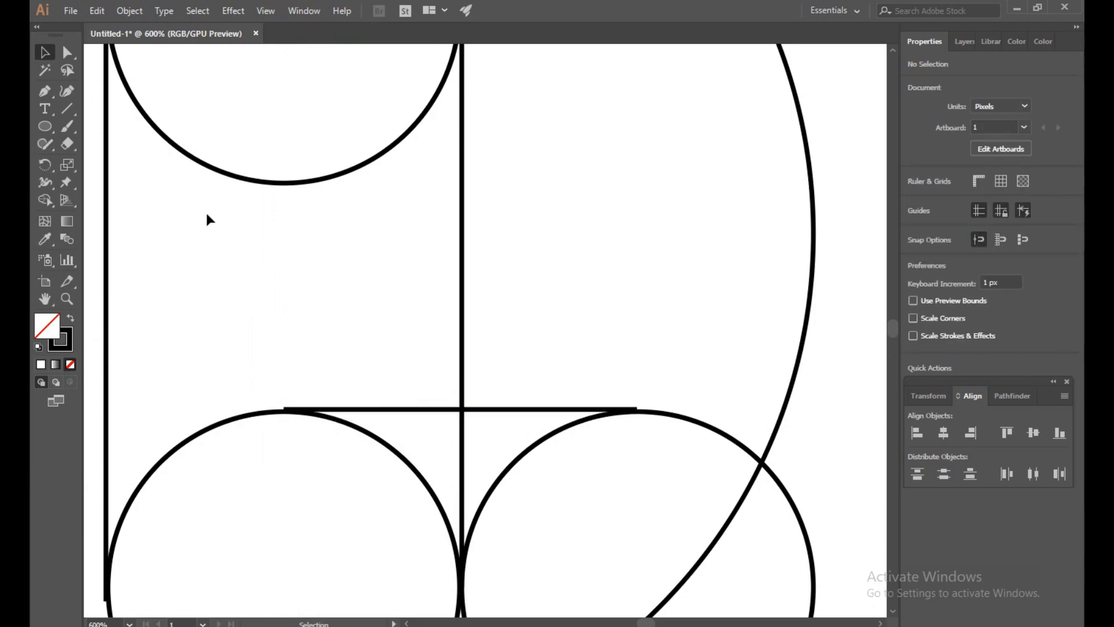
- Set the stroke weight of all the artwork to 0.5 pt
{"action": "key", "text": "ctrl+a"}
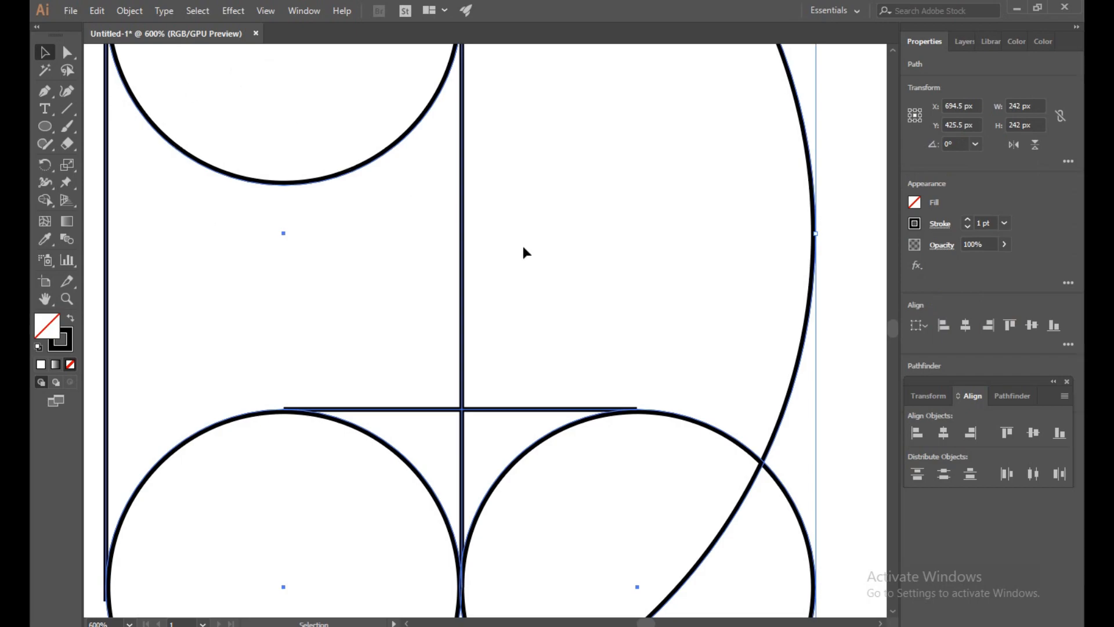
{"action": "left_click", "coordinate": [967, 227]}
{"action": "left_click", "coordinate": [966, 225]}
{"action": "left_click", "coordinate": [633, 239]}
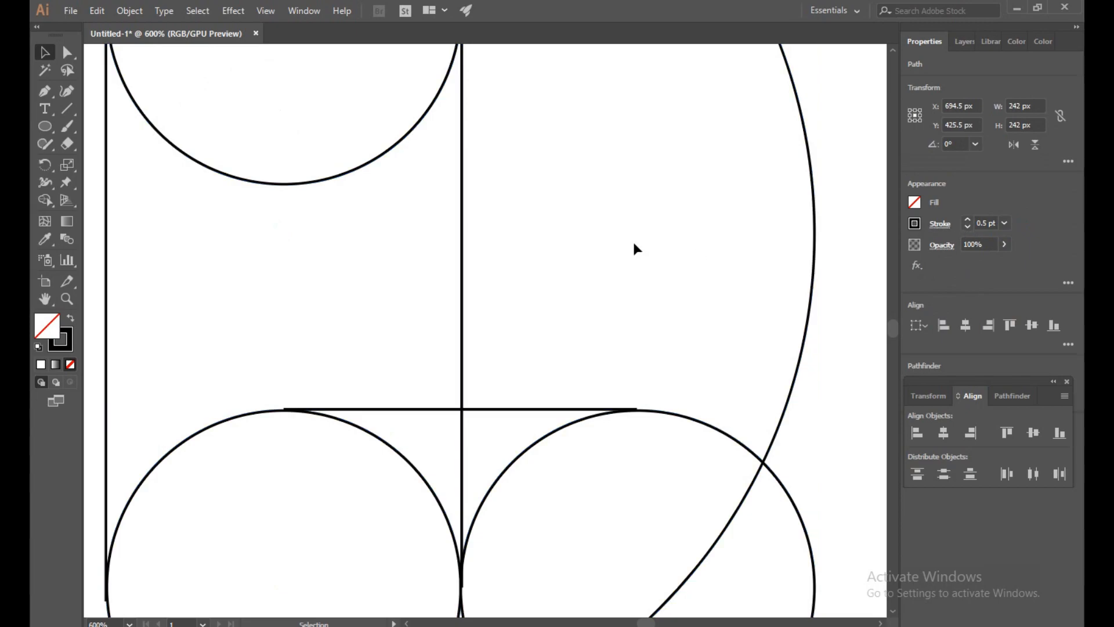
- Shift the horizontal line about 0.16 px left and check in outline view how its left end meets the lower-left circle's top
{"action": "left_click", "coordinate": [478, 411]}
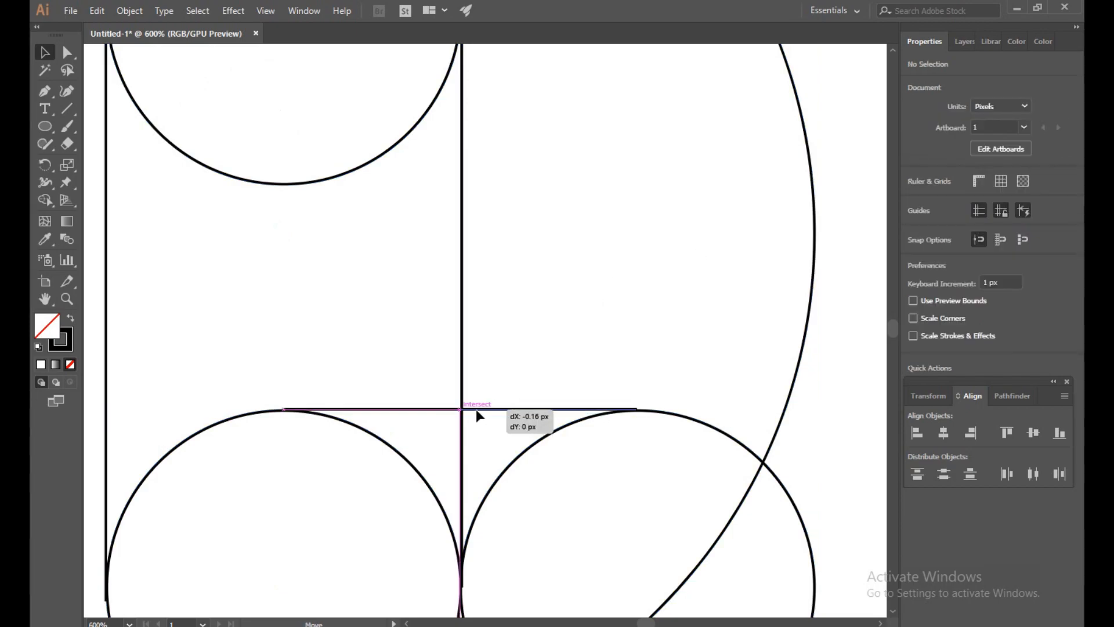
{"action": "left_click", "coordinate": [592, 327]}
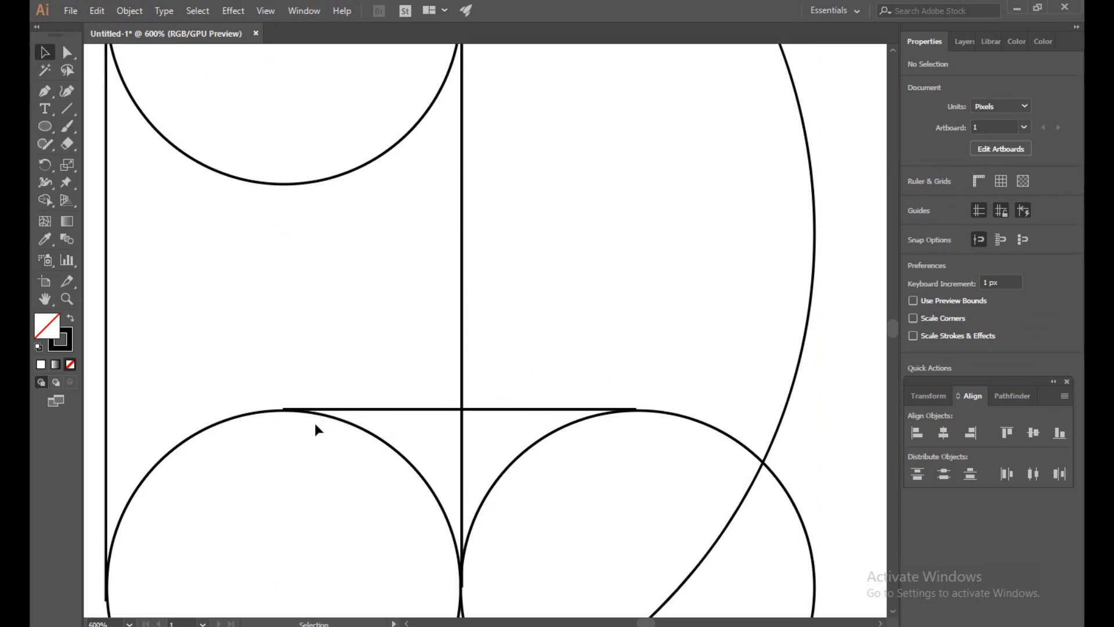
{"action": "scroll", "coordinate": [227, 432], "scroll_direction": "up", "scroll_amount": 6}
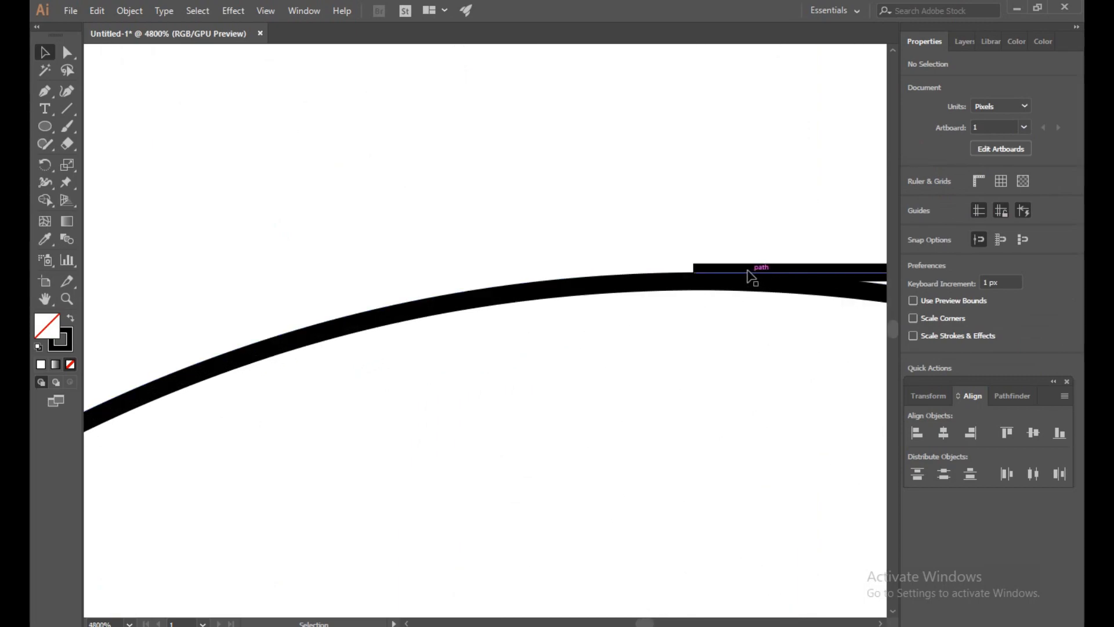
{"action": "key", "text": "ctrl+y"}
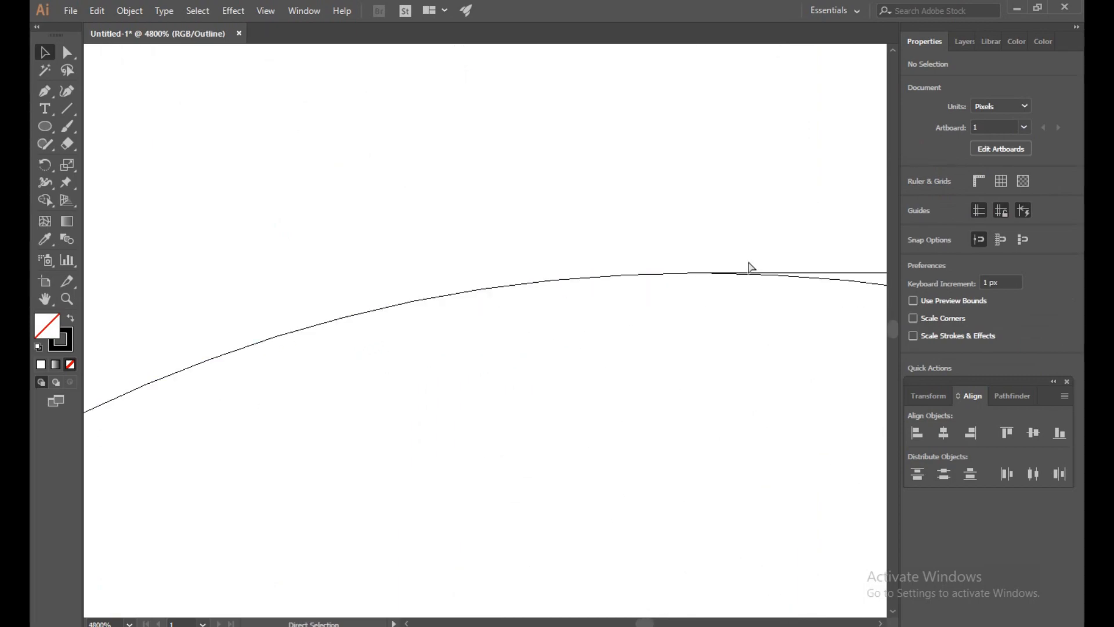
{"action": "key", "text": "ctrl+y"}
{"action": "scroll", "coordinate": [736, 274], "scroll_direction": "down", "scroll_amount": 3}
{"action": "scroll", "coordinate": [734, 268], "scroll_direction": "down", "scroll_amount": 6}
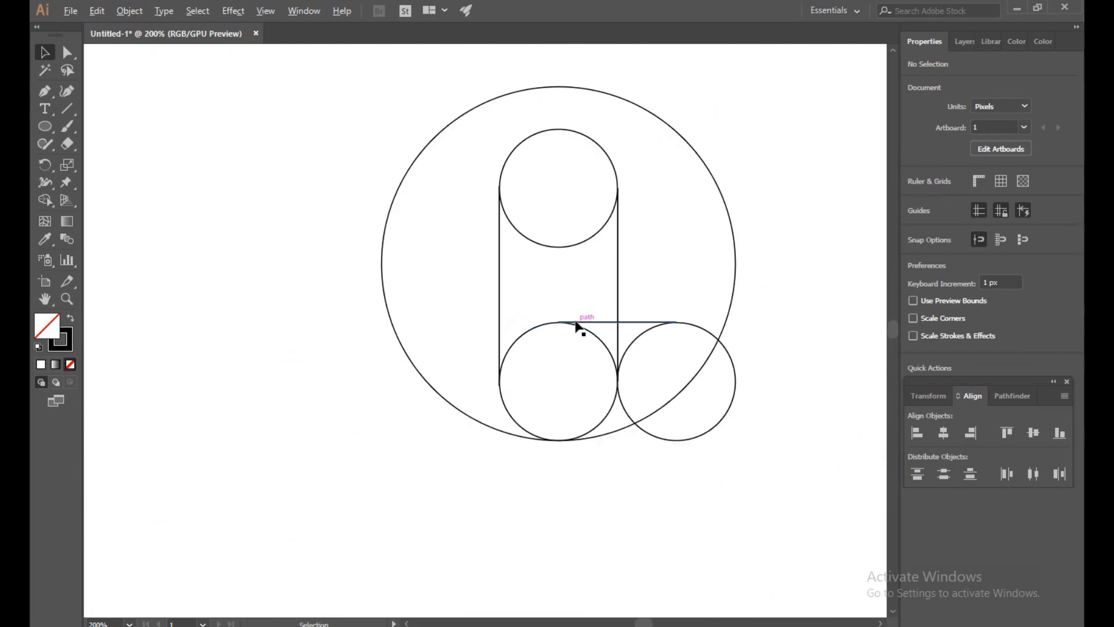
- With all artwork selected, use Shape Builder with yellow #F7E500 to fill the large circle's outer area and merge the lower-left circle with the sliver beside it
{"action": "mouse_move", "coordinate": [306, 81]}
{"action": "left_mouse_down"}
{"action": "mouse_move", "coordinate": [639, 435]}
{"action": "mouse_move", "coordinate": [820, 475]}
{"action": "left_mouse_up"}
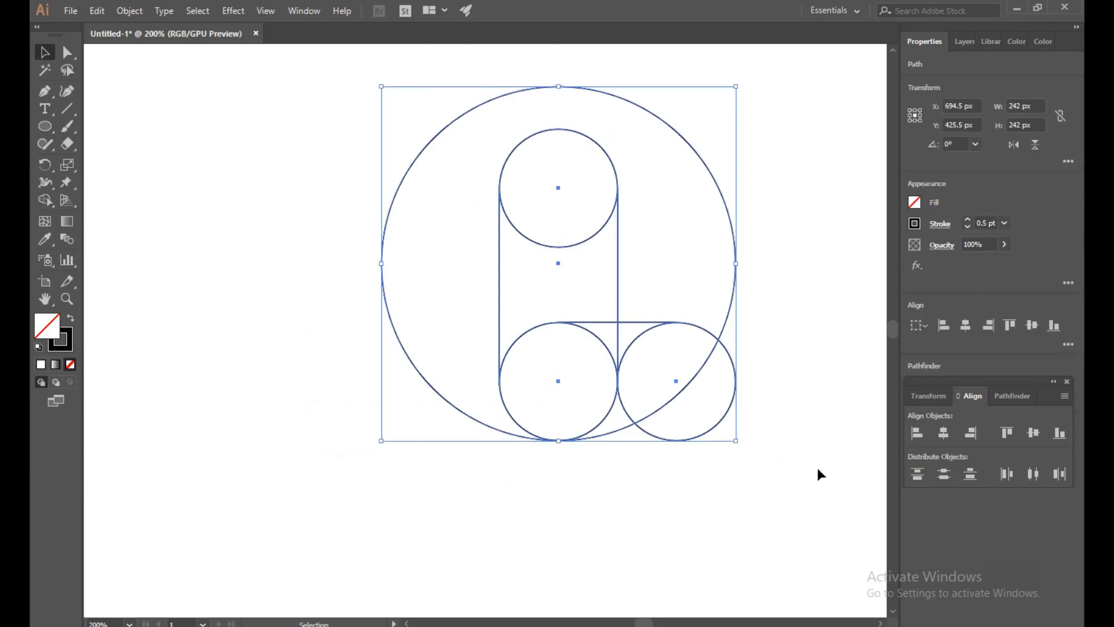
{"action": "left_click", "coordinate": [43, 205]}
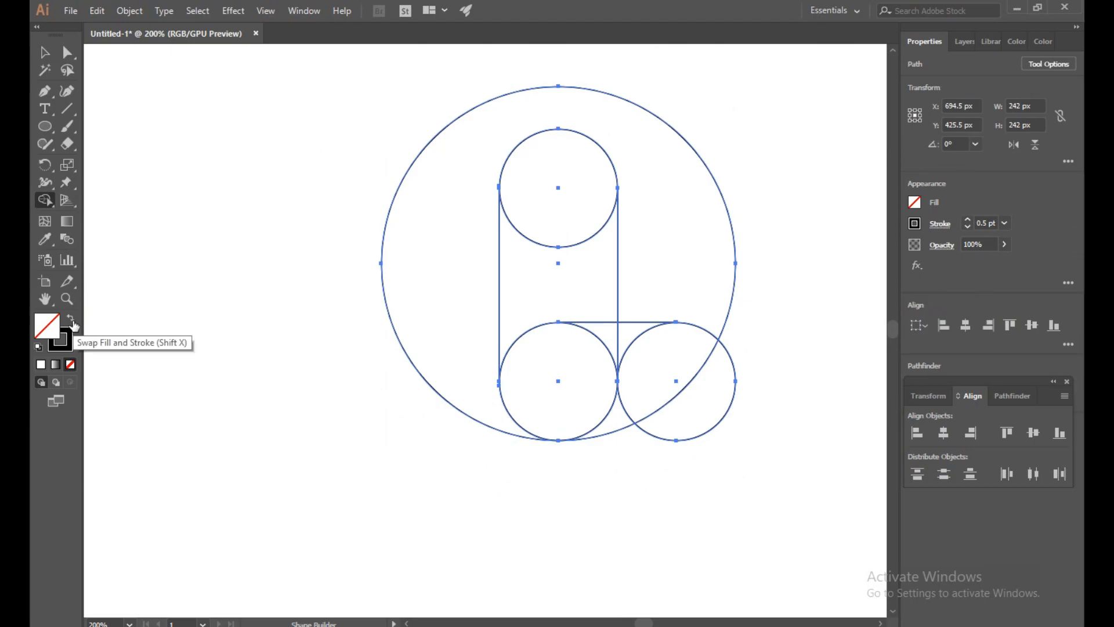
{"action": "left_click", "coordinate": [71, 320]}
{"action": "double_click", "coordinate": [45, 327]}
{"action": "left_click_drag", "start_coordinate": [583, 283], "coordinate": [583, 380]}
{"action": "left_click_drag", "start_coordinate": [531, 251], "coordinate": [548, 227]}
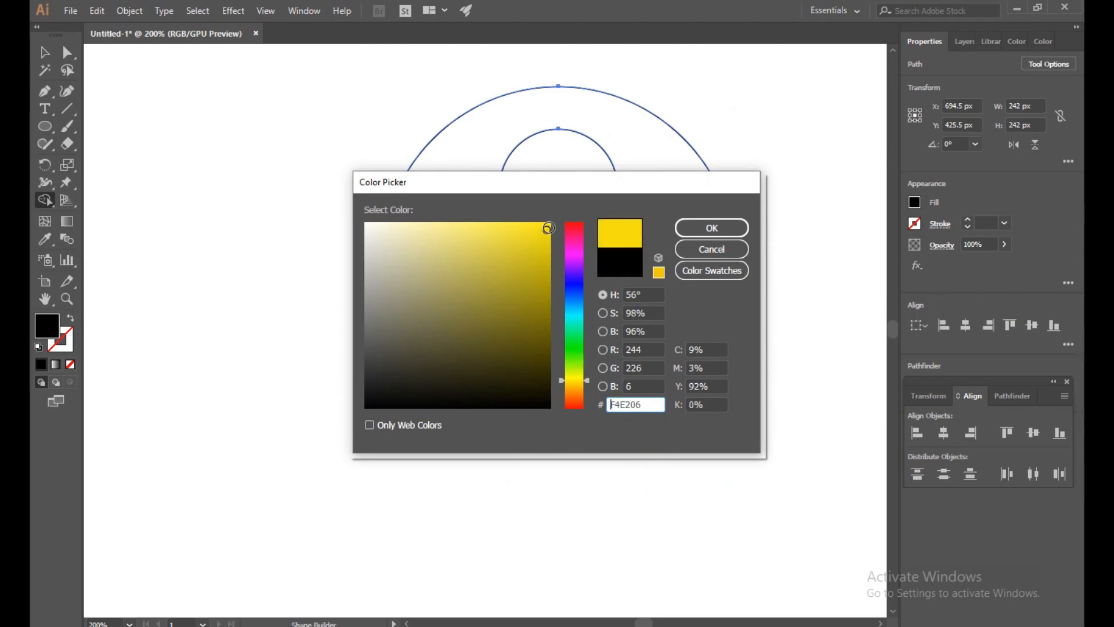
{"action": "left_click", "coordinate": [711, 229]}
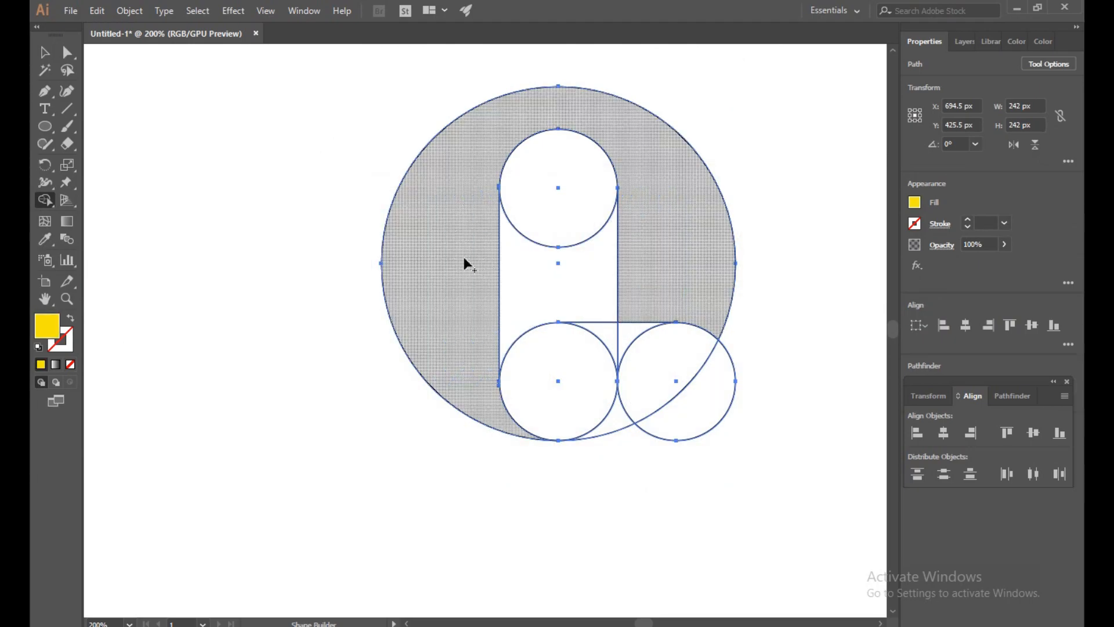
{"action": "left_click", "coordinate": [464, 259]}
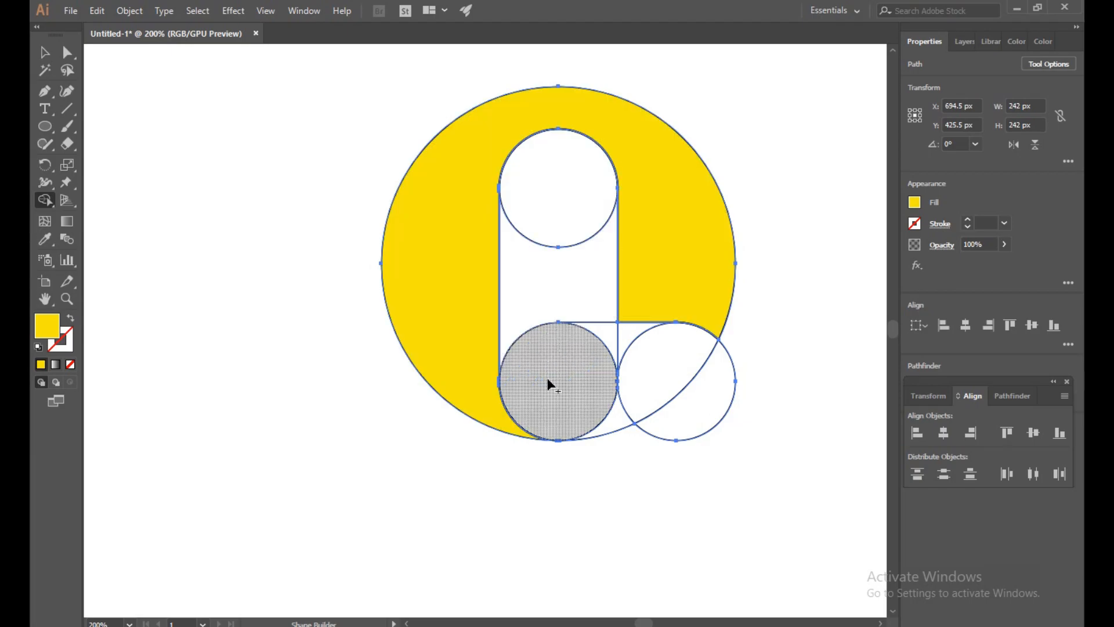
{"action": "left_click_drag", "start_coordinate": [615, 420], "coordinate": [590, 410]}
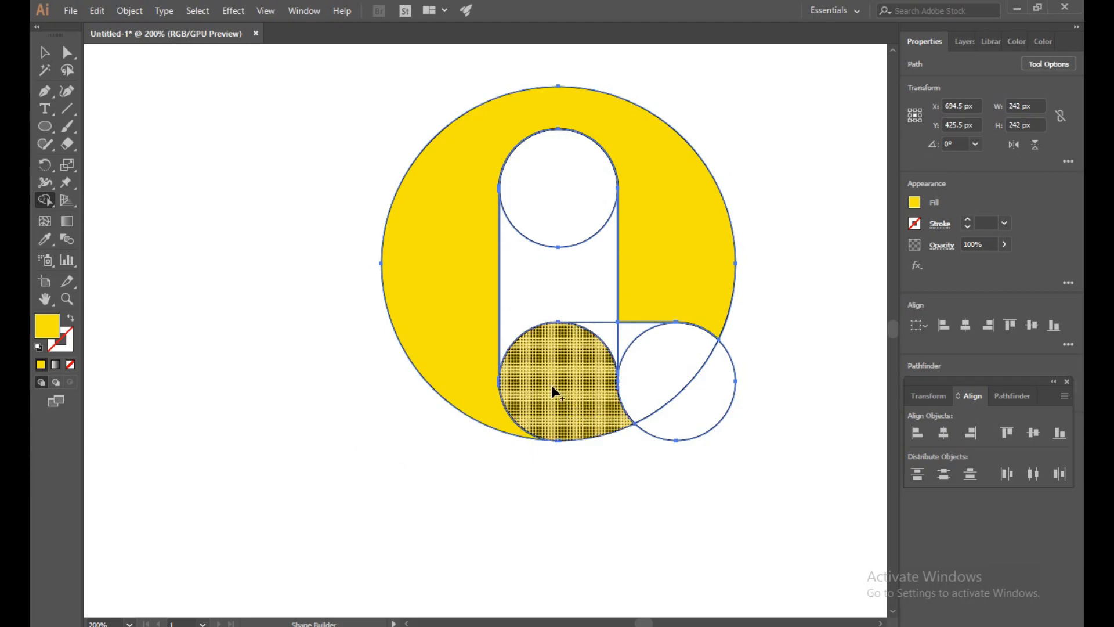
- Change the fill to orange #F47400 and merge the lower-right circle with the area under the horizontal line using Shape Builder
{"action": "double_click", "coordinate": [53, 325]}
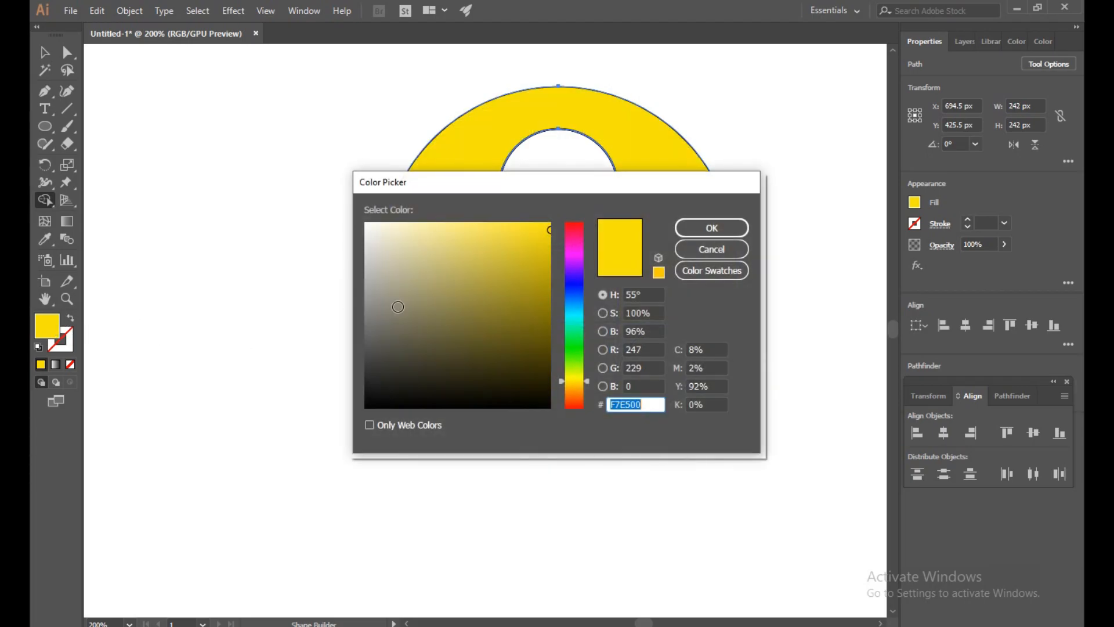
{"action": "left_click_drag", "start_coordinate": [584, 317], "coordinate": [576, 394]}
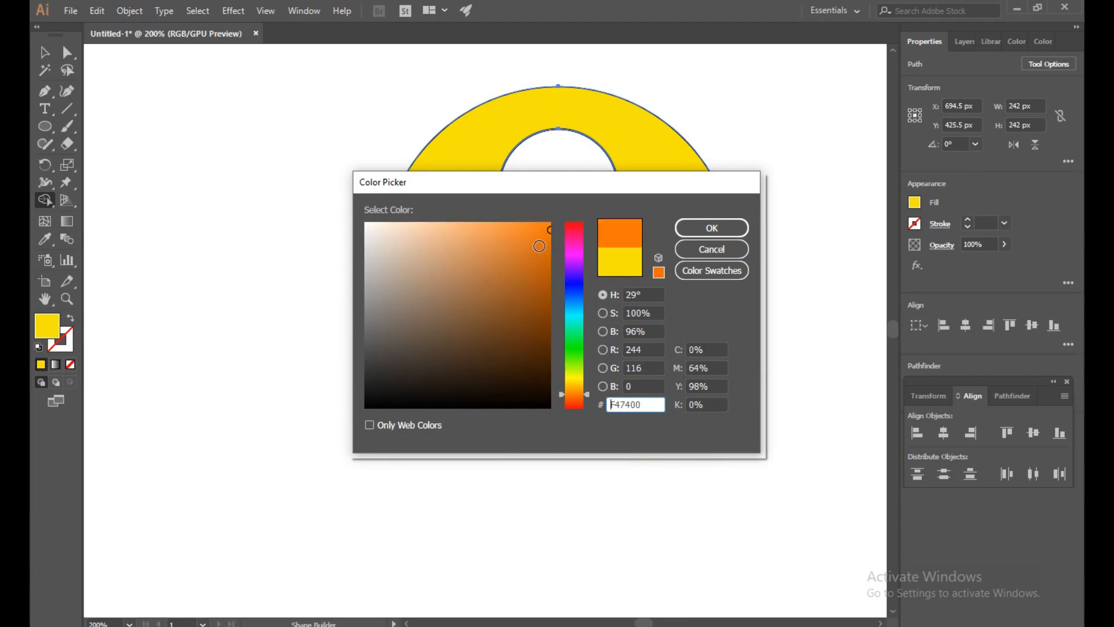
{"action": "left_click", "coordinate": [726, 228]}
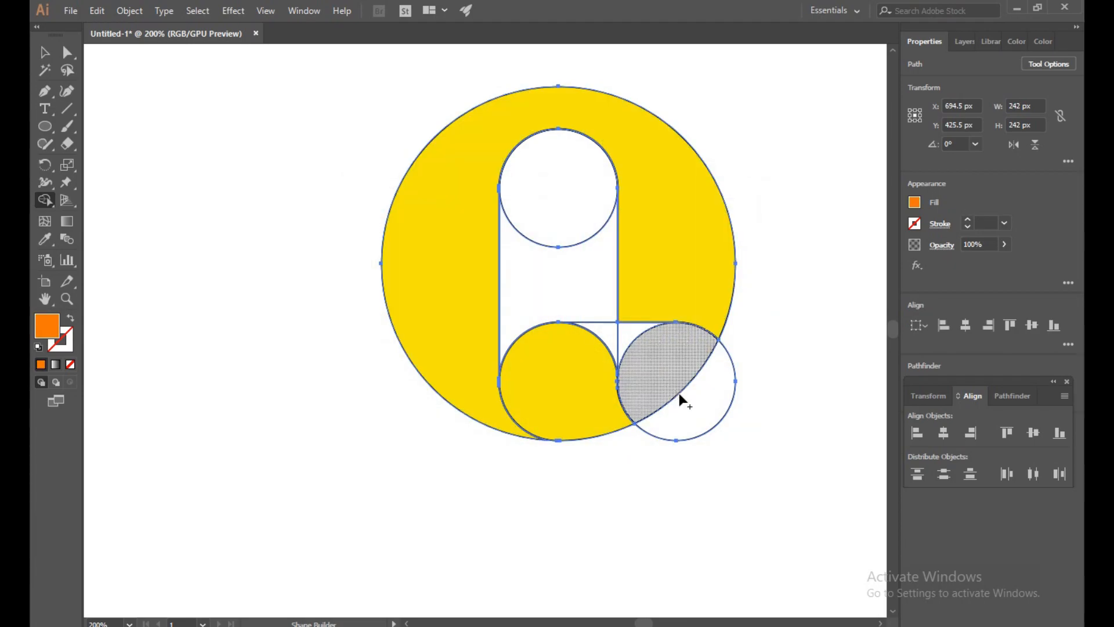
{"action": "mouse_move", "coordinate": [704, 408]}
{"action": "left_mouse_down"}
{"action": "mouse_move", "coordinate": [657, 357]}
{"action": "mouse_move", "coordinate": [612, 336]}
{"action": "left_mouse_up"}
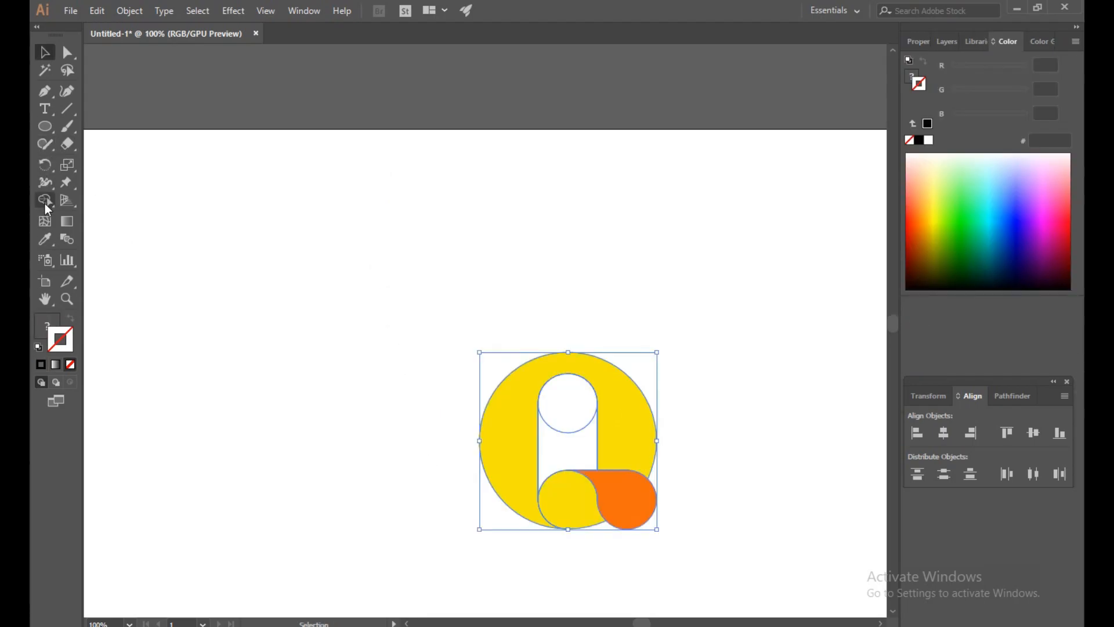
- Remove the upper small circle and the strip beneath it with Shape Builder to form a rounded opening, and deselect the artwork
{"action": "left_click", "coordinate": [47, 204]}
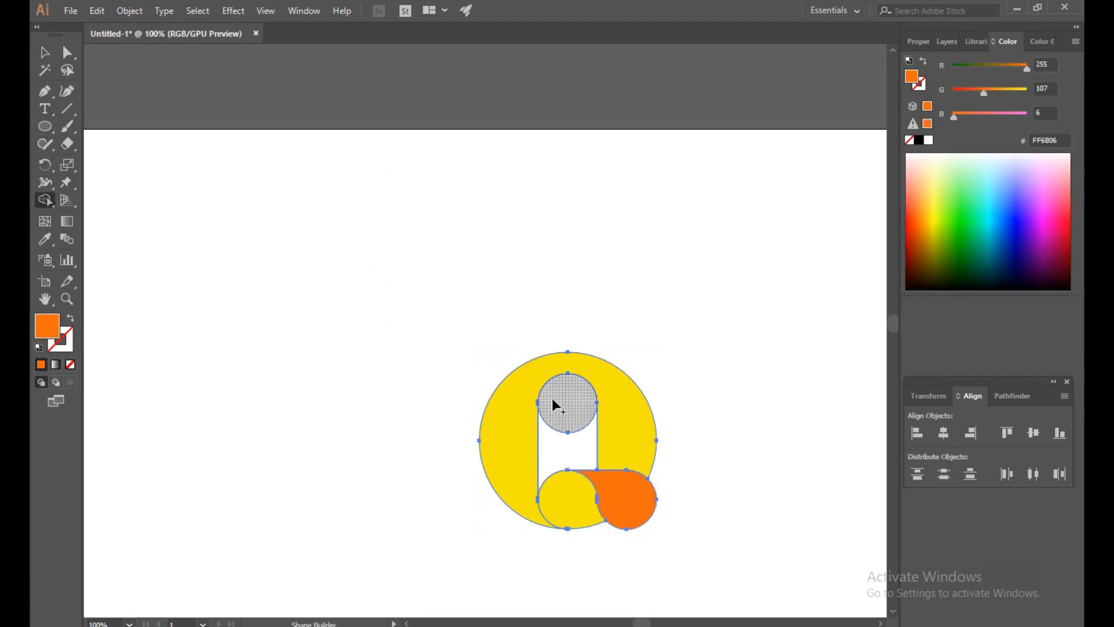
{"action": "left_click_drag", "start_coordinate": [561, 405], "coordinate": [566, 441]}
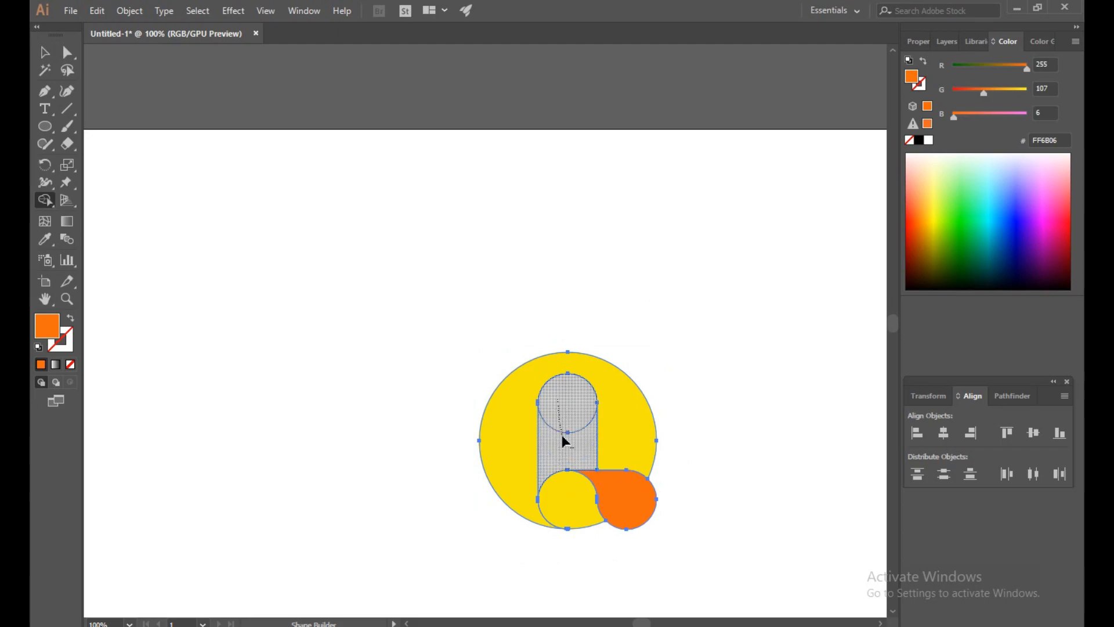
{"action": "key", "text": "v"}
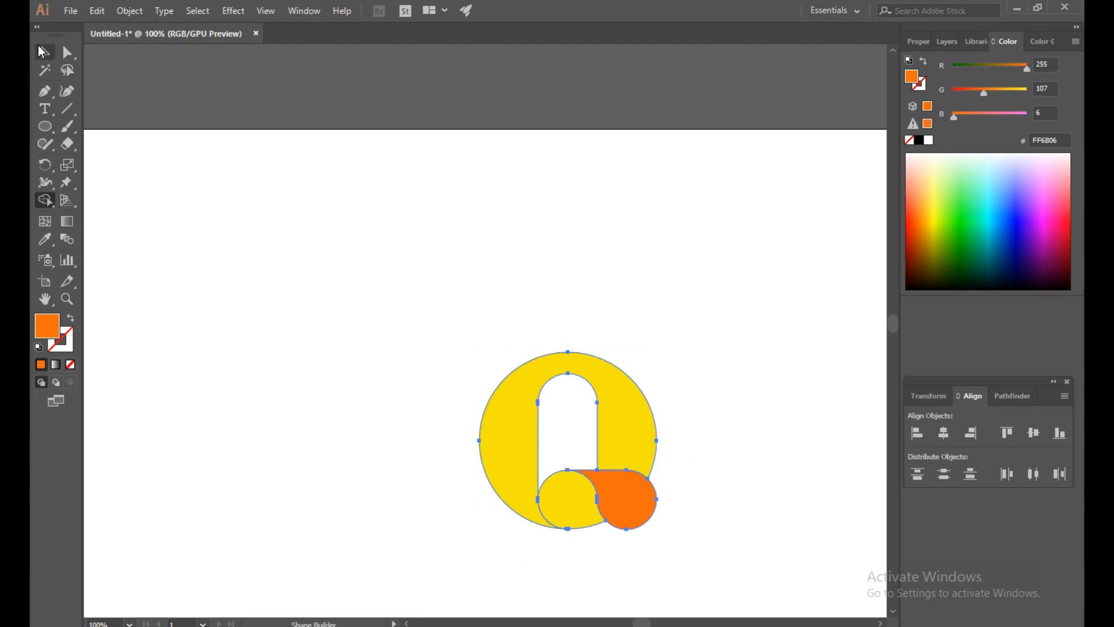
{"action": "left_click", "coordinate": [295, 80]}
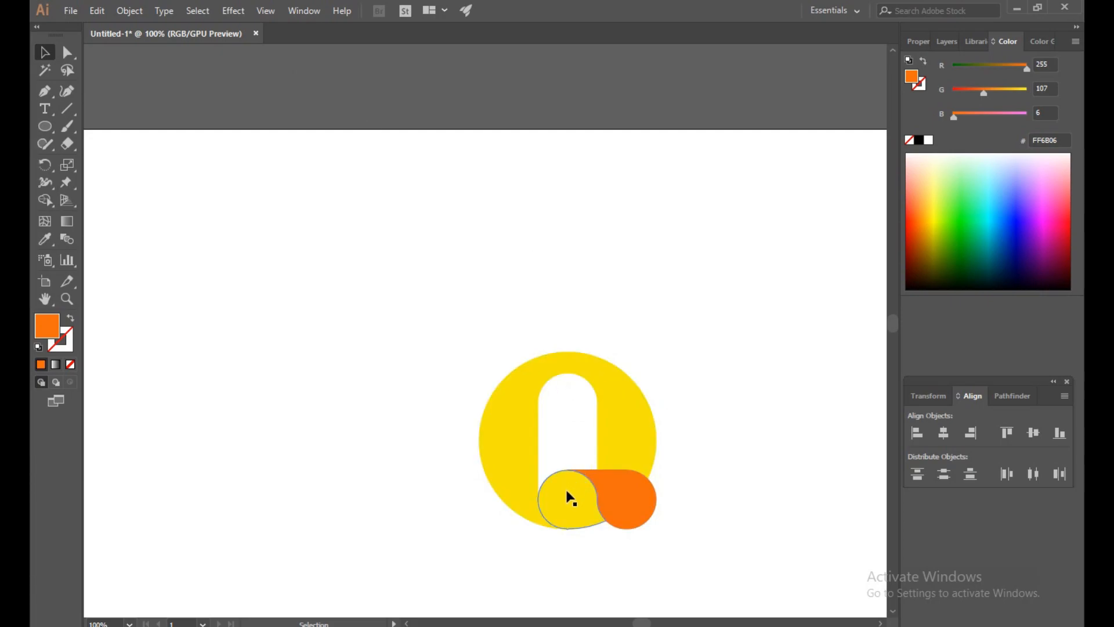
- Examine up close the junction where the orange tail meets the yellow ring and the lower-left circle, and the logo as a whole
{"action": "scroll", "coordinate": [567, 491], "scroll_direction": "up", "scroll_amount": 1}
{"action": "key", "text": "alt+space"}
{"action": "key", "text": "Escape"}
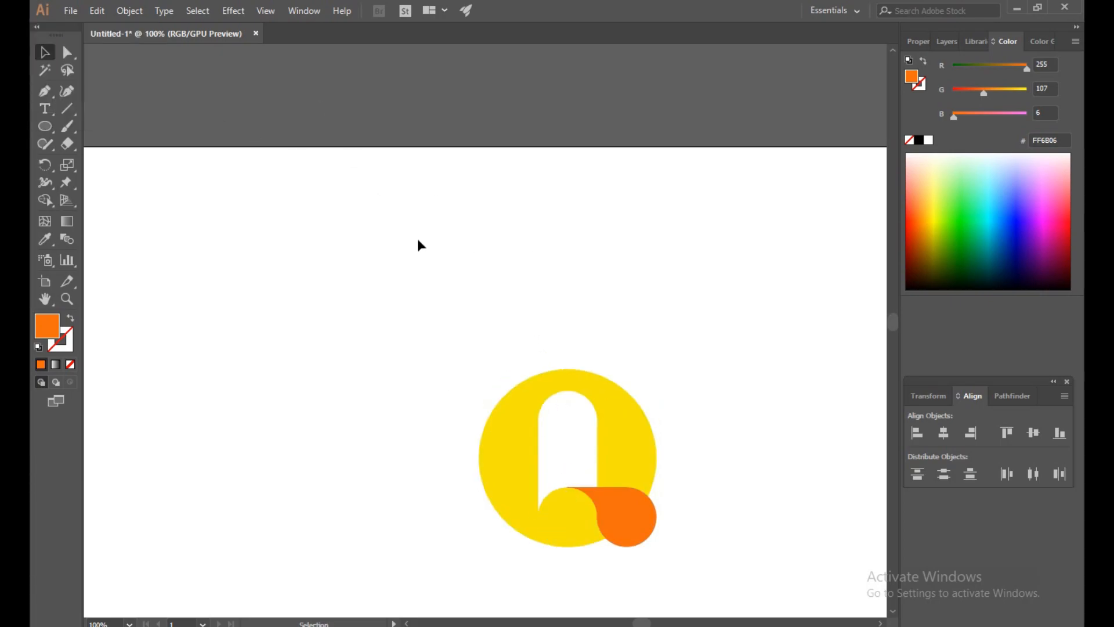
{"action": "scroll", "coordinate": [631, 476], "scroll_direction": "up", "scroll_amount": 6}
{"action": "left_click_drag", "start_coordinate": [560, 521], "coordinate": [695, 265]}
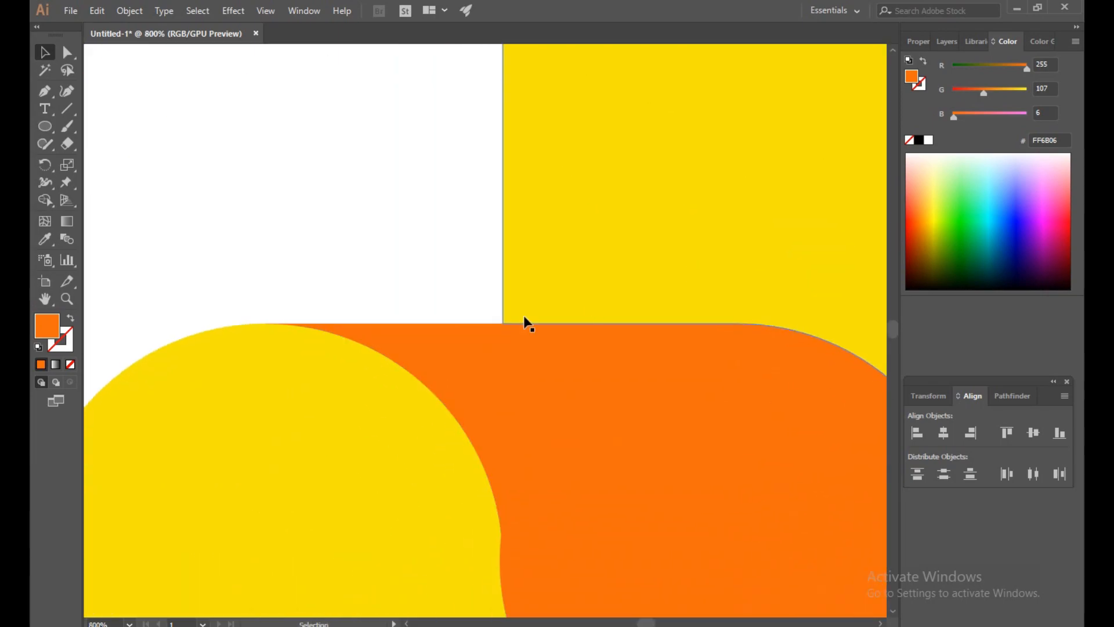
{"action": "scroll", "coordinate": [352, 343], "scroll_direction": "down", "scroll_amount": 6}
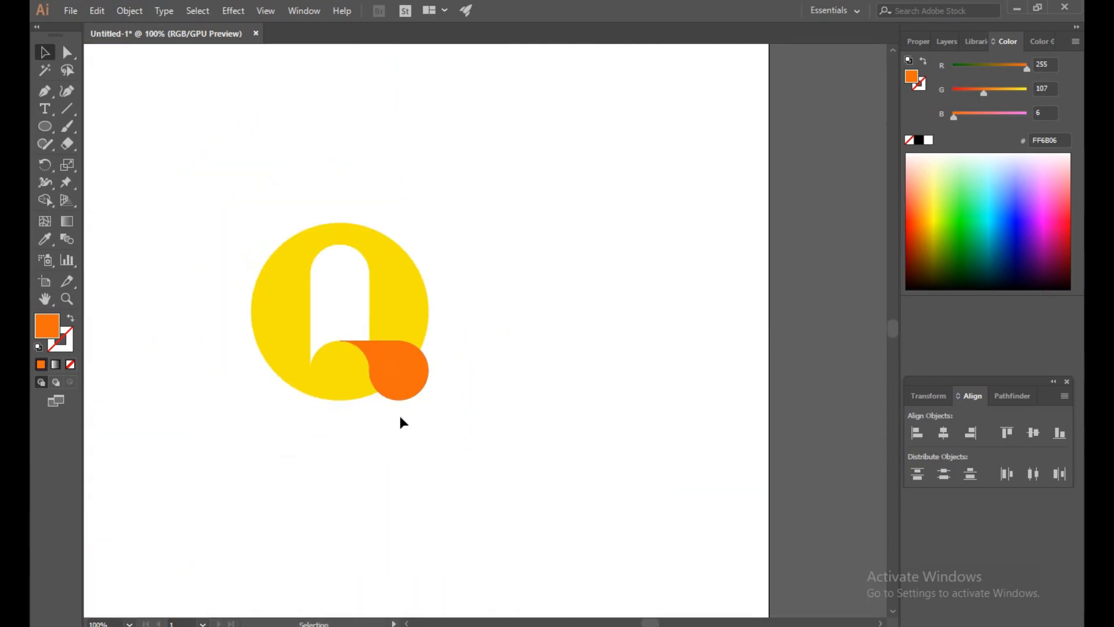
{"action": "scroll", "coordinate": [500, 382], "scroll_direction": "down", "scroll_amount": 1}
{"action": "scroll", "coordinate": [496, 383], "scroll_direction": "down", "scroll_amount": 1}
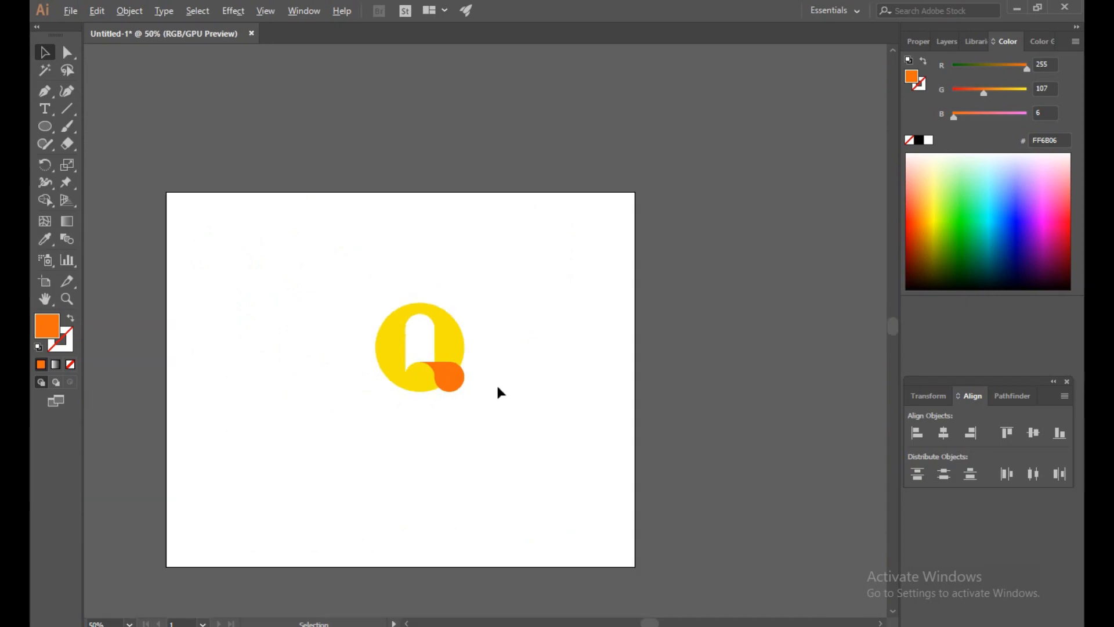
- Expand the appearance of all the Q logo's shapes and deselect them
{"action": "left_click_drag", "start_coordinate": [312, 275], "coordinate": [517, 432]}
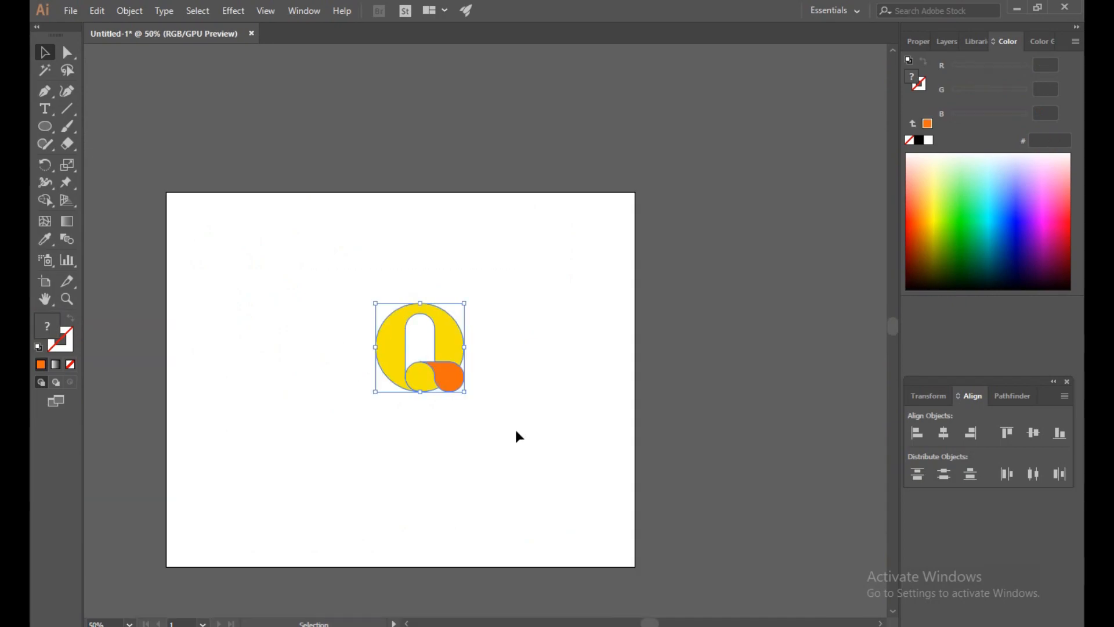
{"action": "left_click", "coordinate": [116, 6]}
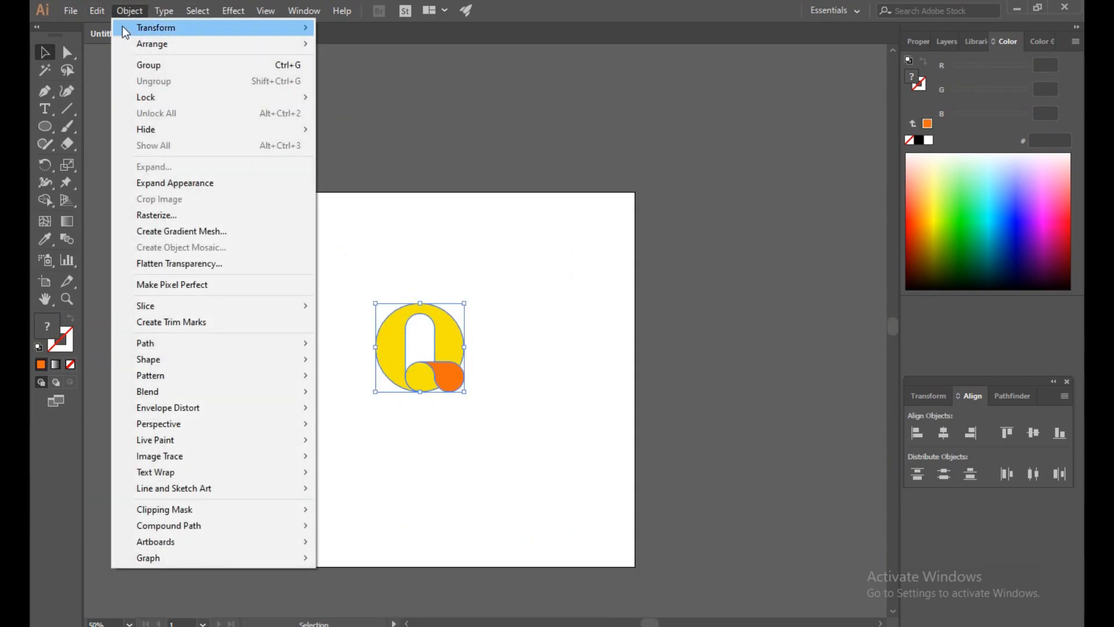
{"action": "left_click", "coordinate": [167, 183]}
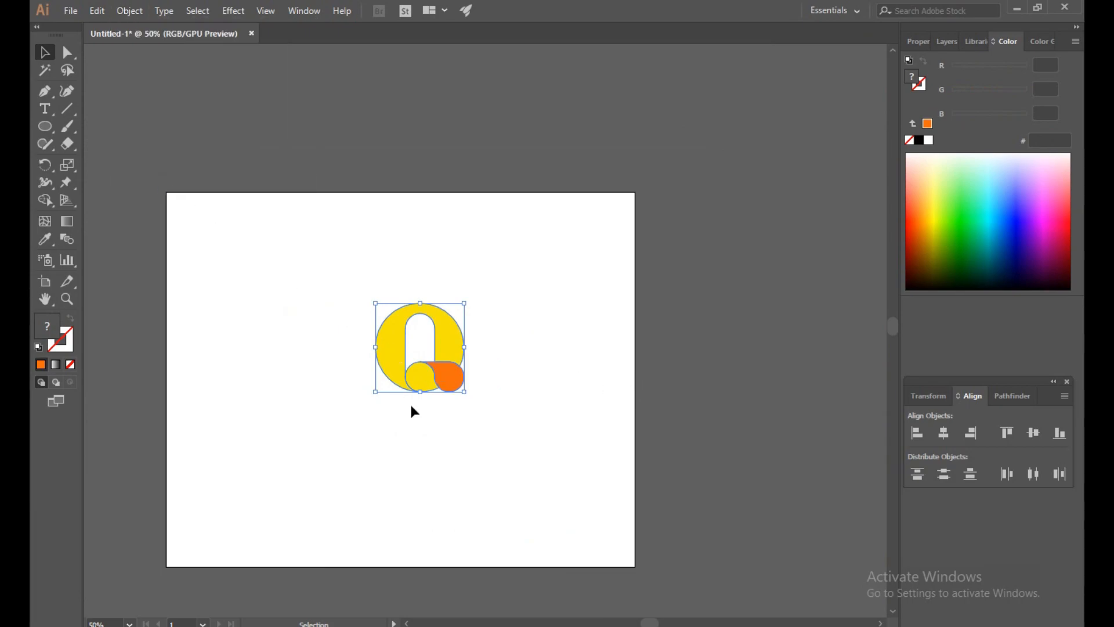
{"action": "left_click", "coordinate": [486, 421]}
- Enlarge the whole Q logo to about twice its size and move it off the artboard's right side
{"action": "left_click_drag", "start_coordinate": [290, 292], "coordinate": [503, 456]}
{"action": "left_click_drag", "start_coordinate": [464, 393], "coordinate": [552, 499]}
{"action": "left_click", "coordinate": [714, 416]}
{"action": "left_click_drag", "start_coordinate": [510, 461], "coordinate": [796, 403]}
{"action": "left_click", "coordinate": [827, 541]}
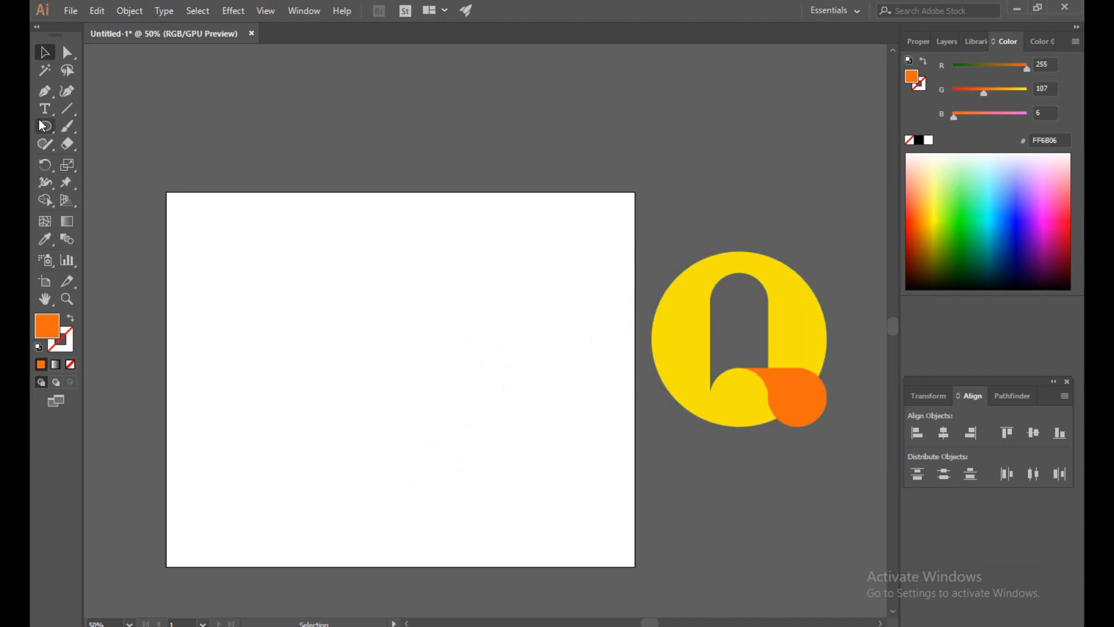
- Draw a rectangle covering the whole artboard and fill it with dark navy #100F30
{"action": "left_click_drag", "start_coordinate": [37, 121], "coordinate": [93, 127]}
{"action": "left_click_drag", "start_coordinate": [167, 192], "coordinate": [636, 564]}
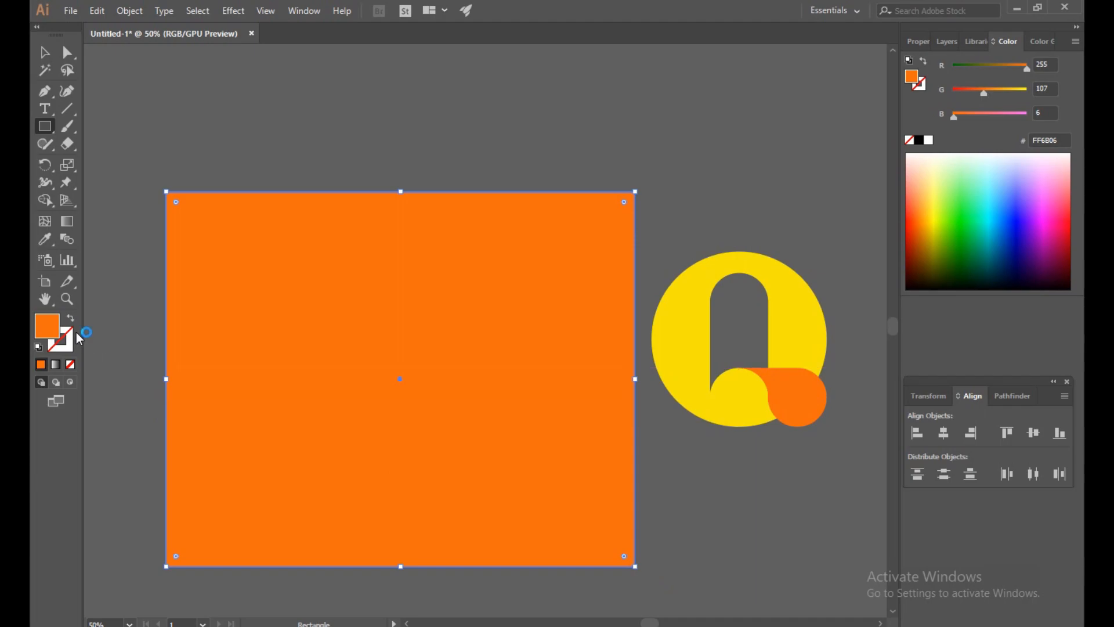
{"action": "double_click", "coordinate": [46, 329]}
{"action": "mouse_move", "coordinate": [409, 384]}
{"action": "left_mouse_down"}
{"action": "mouse_move", "coordinate": [388, 392]}
{"action": "mouse_move", "coordinate": [389, 368]}
{"action": "mouse_move", "coordinate": [398, 379]}
{"action": "left_mouse_up"}
{"action": "left_click_drag", "start_coordinate": [573, 310], "coordinate": [575, 283]}
{"action": "left_click_drag", "start_coordinate": [468, 353], "coordinate": [494, 373]}
{"action": "left_click", "coordinate": [709, 228]}
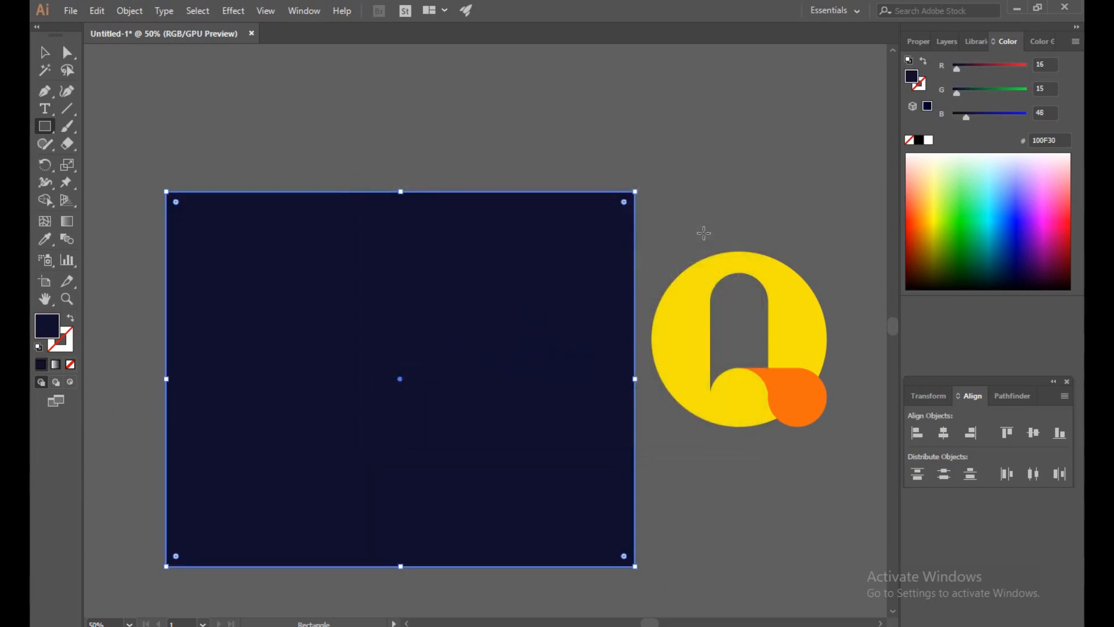
- Darken the background rectangle's fill to #030314 and deselect it
{"action": "double_click", "coordinate": [52, 334]}
{"action": "left_click", "coordinate": [497, 376]}
{"action": "left_click_drag", "start_coordinate": [497, 375], "coordinate": [520, 393]}
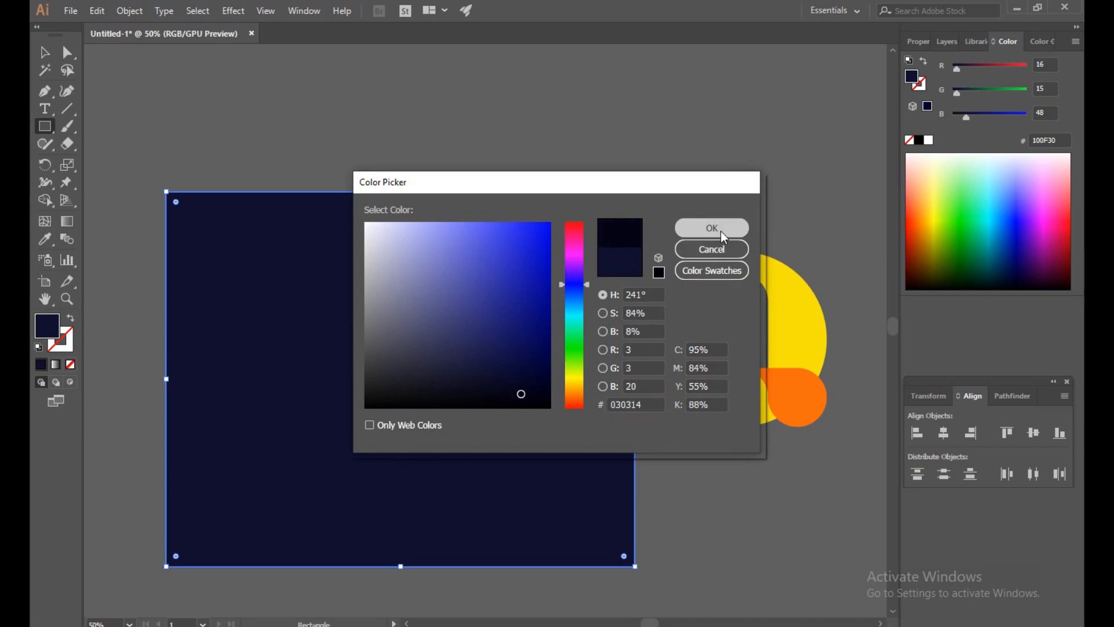
{"action": "left_click", "coordinate": [712, 228]}
{"action": "left_click", "coordinate": [45, 52]}
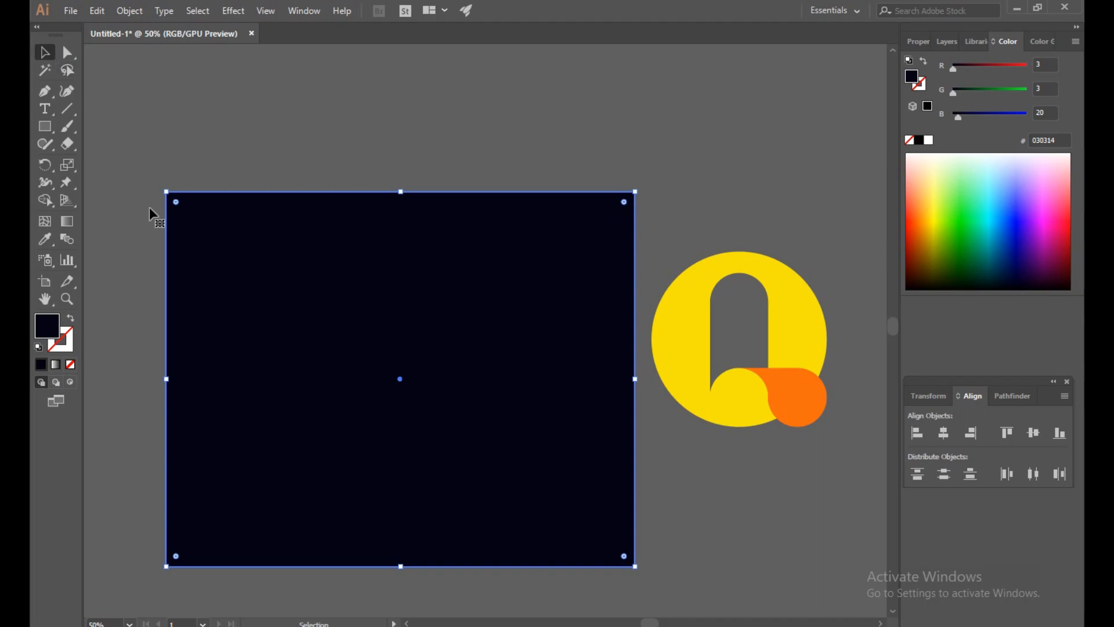
{"action": "left_click", "coordinate": [293, 106]}
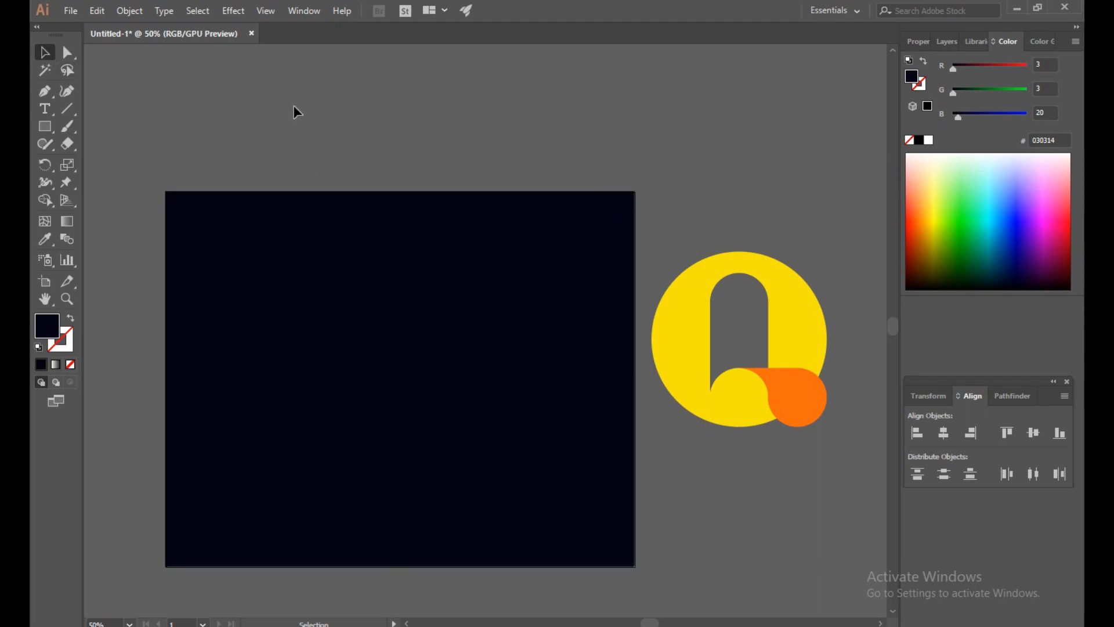
- Lock the background rectangle and unlock it again
{"action": "left_click", "coordinate": [273, 250]}
{"action": "left_click", "coordinate": [135, 10]}
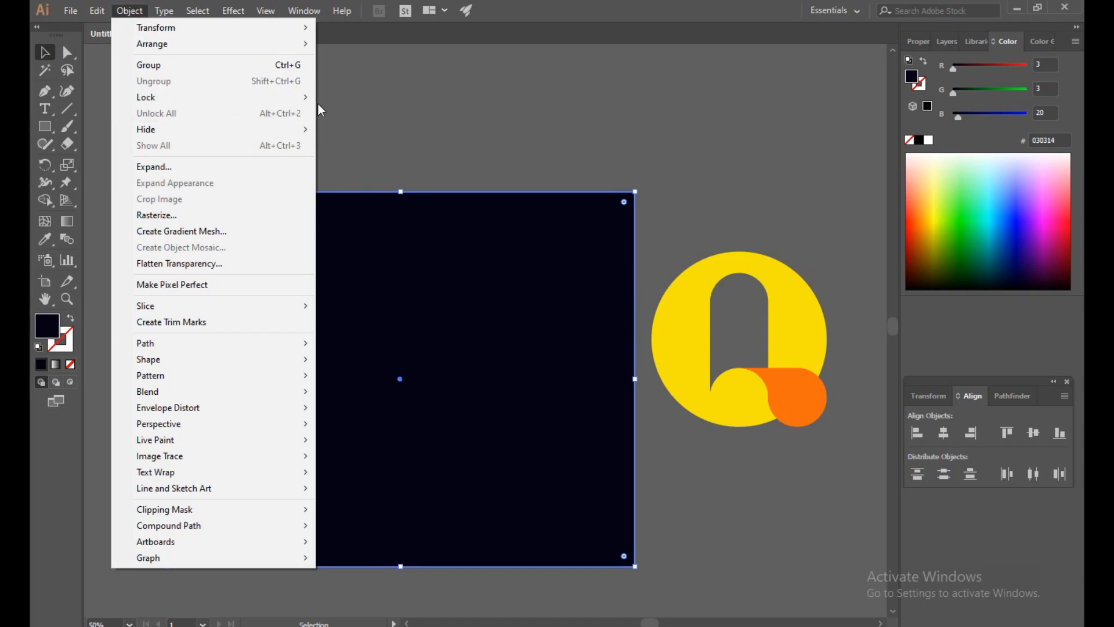
{"action": "mouse_move", "coordinate": [238, 97]}
{"action": "left_click", "coordinate": [351, 94]}
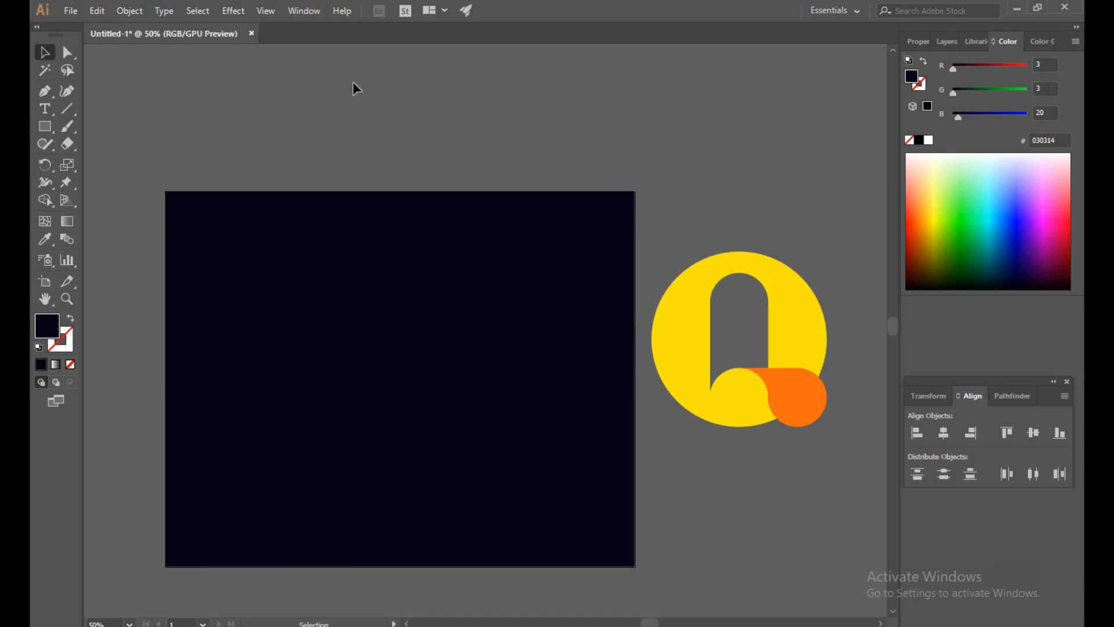
{"action": "left_click", "coordinate": [142, 8]}
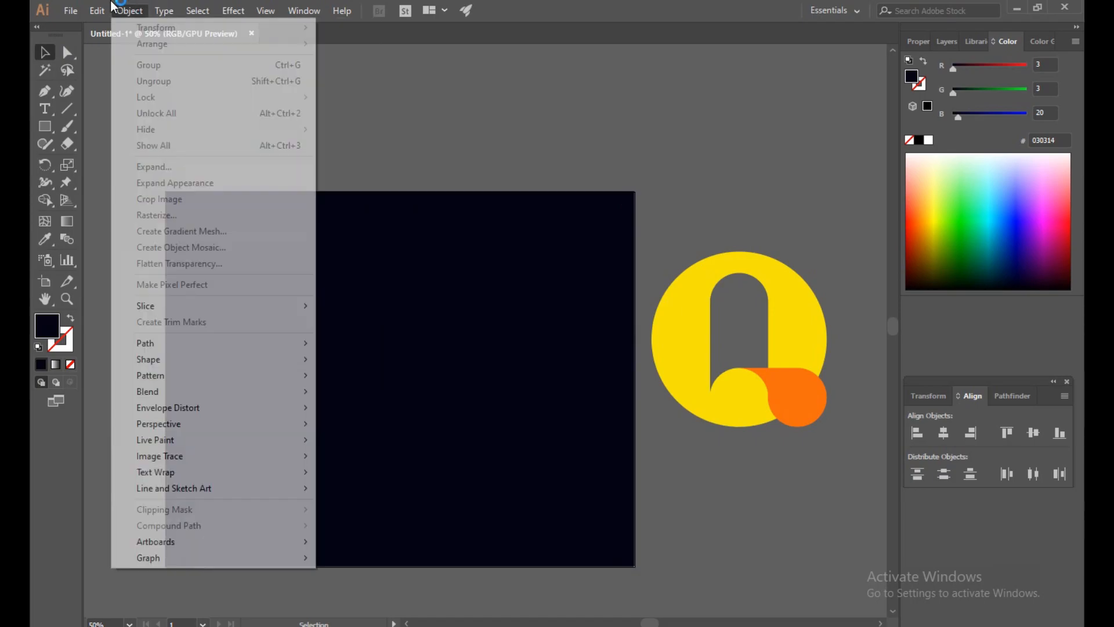
{"action": "left_click", "coordinate": [459, 93]}
- Select the dark background rectangle and lock it
{"action": "left_click", "coordinate": [377, 241]}
{"action": "left_click", "coordinate": [130, 11]}
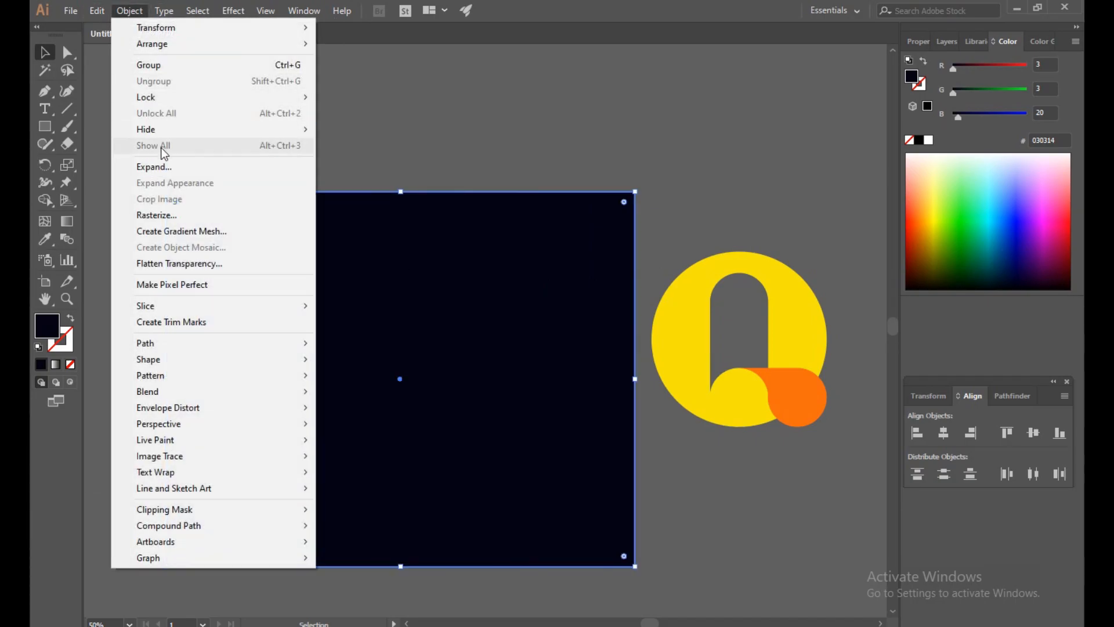
{"action": "mouse_move", "coordinate": [169, 95]}
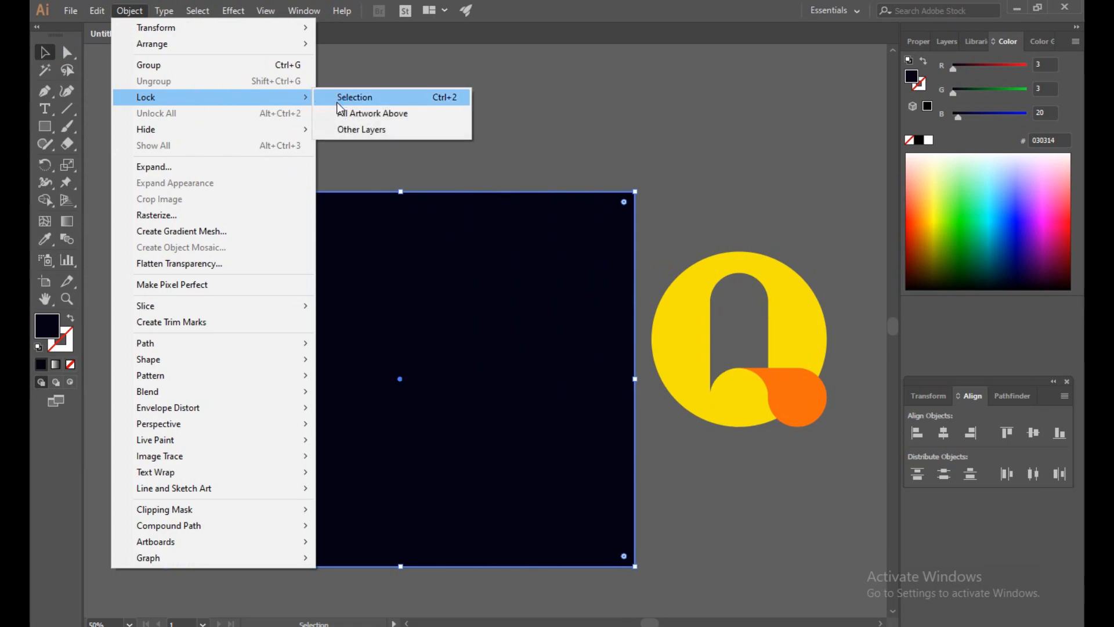
{"action": "left_click", "coordinate": [361, 99]}
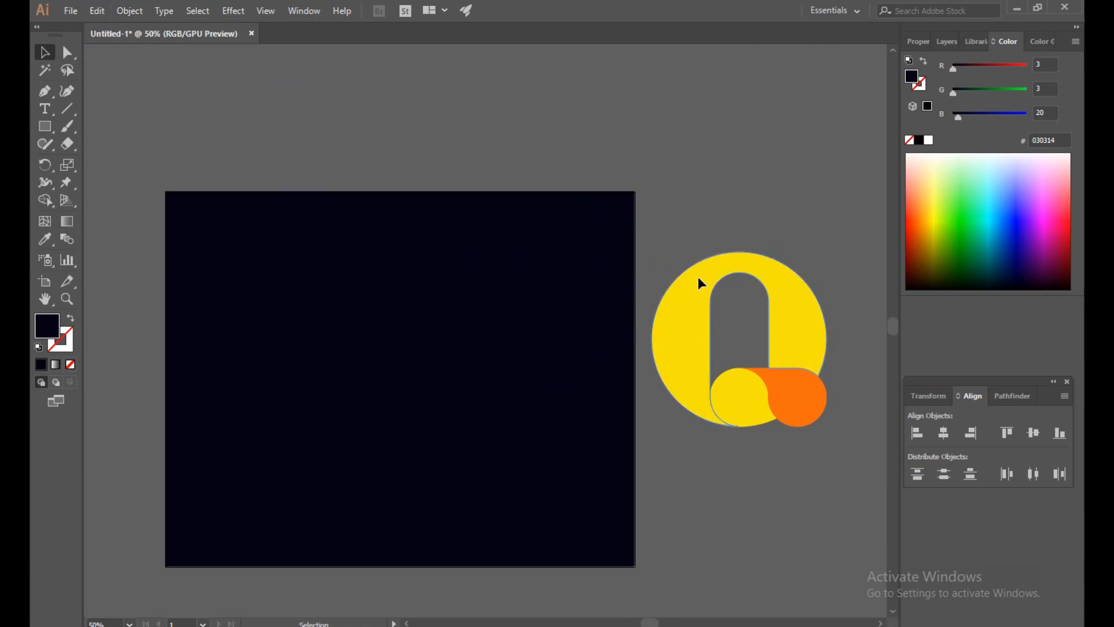
- Move the Q logo onto the middle of the dark background, arrange it in front, and deselect it
{"action": "left_click_drag", "start_coordinate": [801, 406], "coordinate": [465, 419]}
{"action": "right_click", "coordinate": [461, 413]}
{"action": "mouse_move", "coordinate": [500, 343]}
{"action": "left_click", "coordinate": [670, 340]}
{"action": "left_click", "coordinate": [698, 519]}
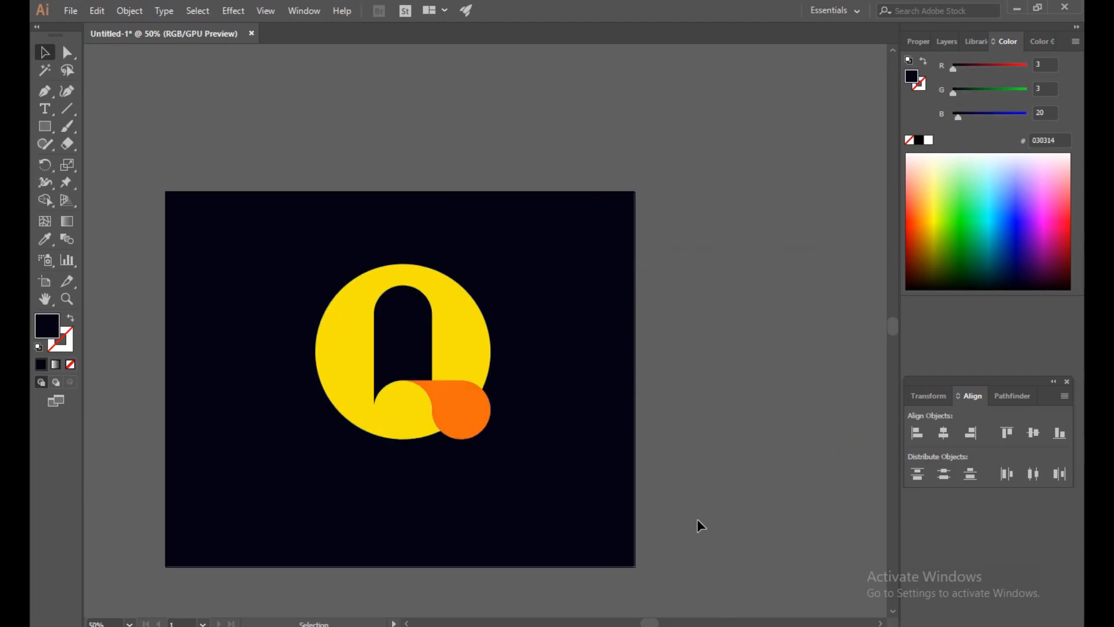
- Change the fill of the Q's large ring shape to light orange #FFAF22 and deselect it
{"action": "left_click", "coordinate": [479, 351]}
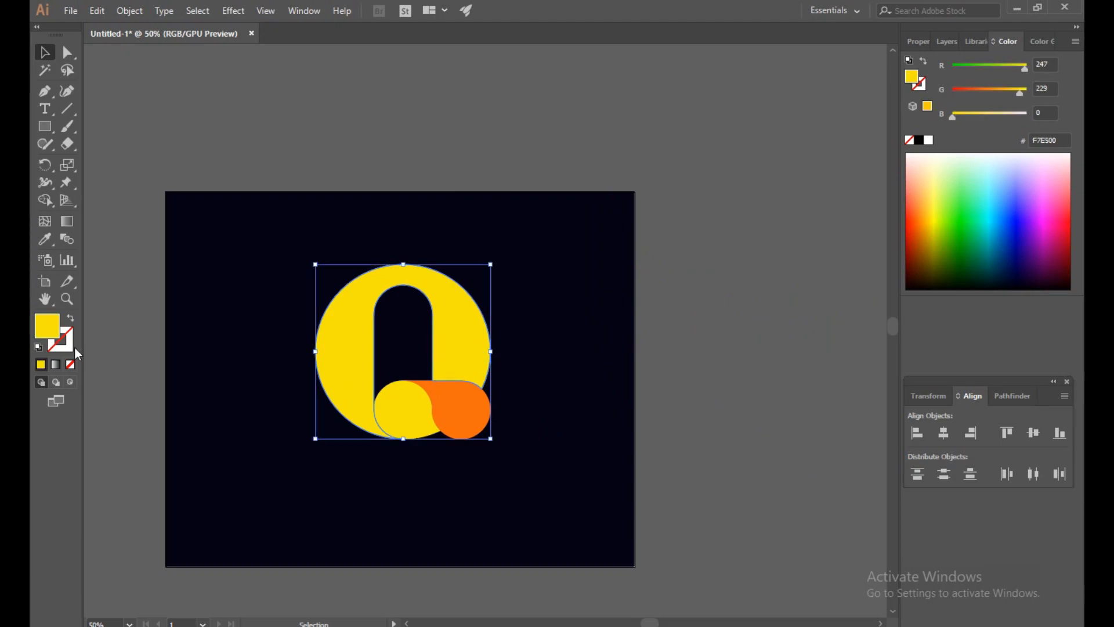
{"action": "double_click", "coordinate": [41, 333]}
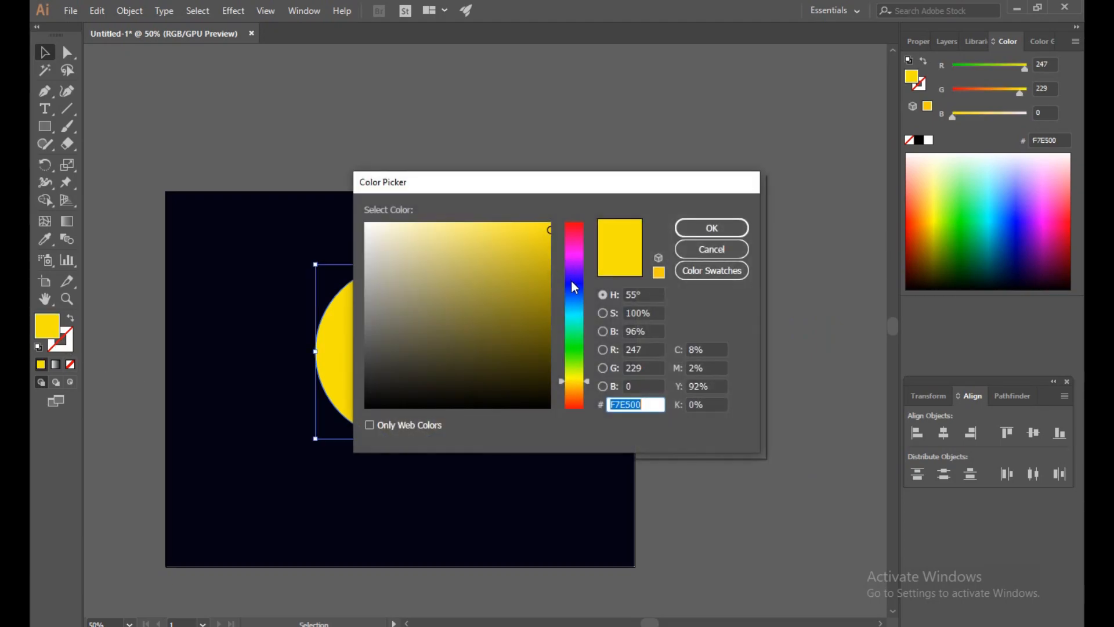
{"action": "left_click_drag", "start_coordinate": [576, 307], "coordinate": [605, 390]}
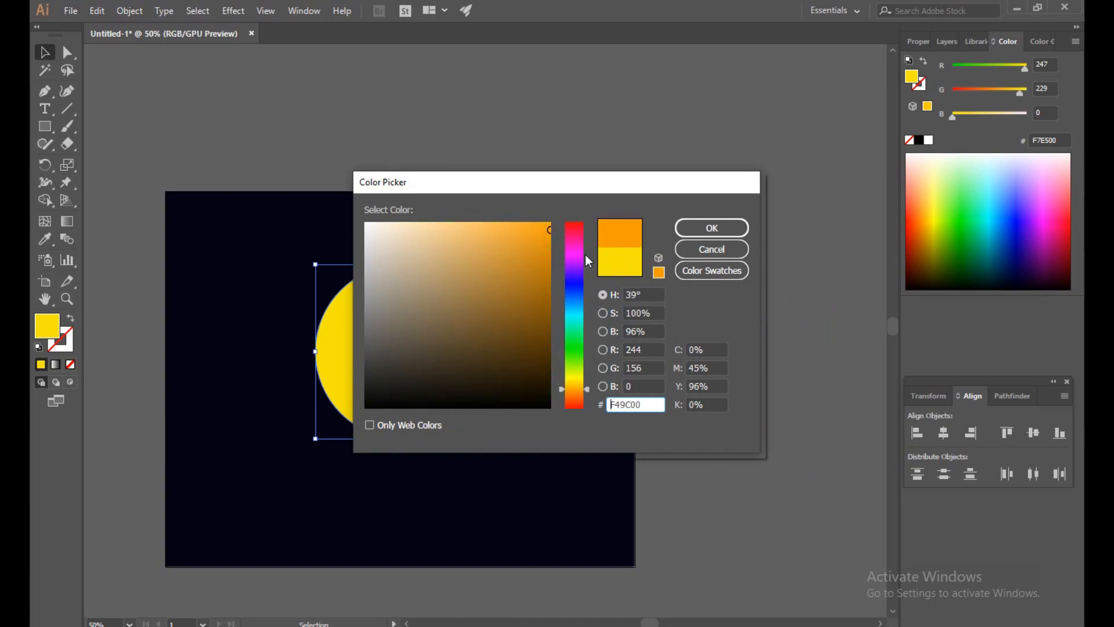
{"action": "left_click_drag", "start_coordinate": [545, 228], "coordinate": [526, 222]}
{"action": "left_click", "coordinate": [733, 228]}
{"action": "left_click", "coordinate": [715, 114]}
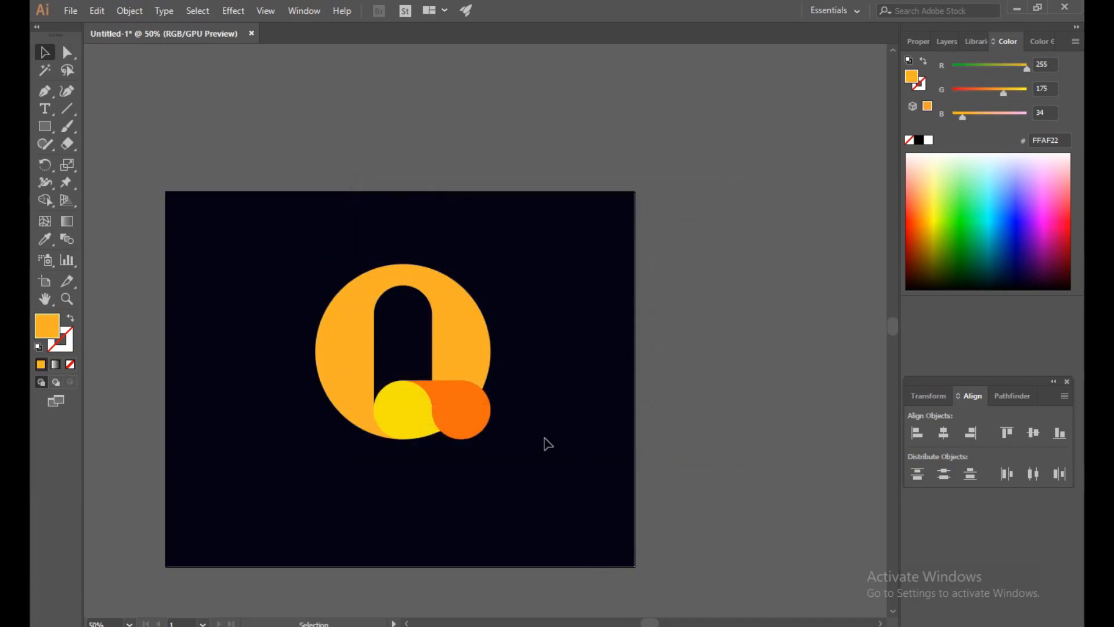
{"action": "left_click", "coordinate": [455, 332]}
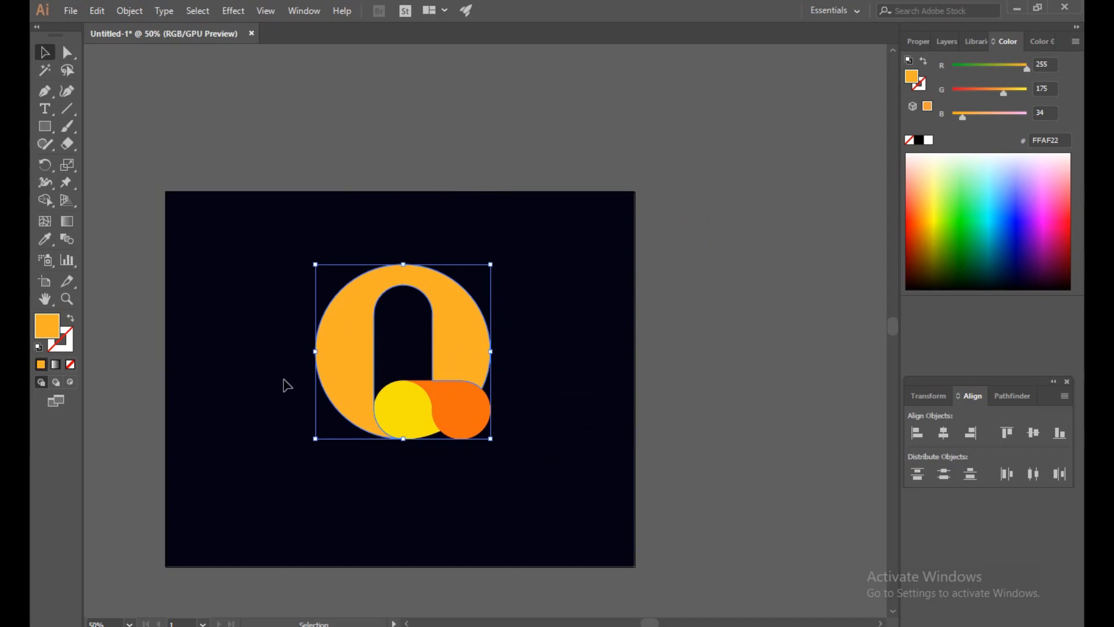
{"action": "double_click", "coordinate": [48, 326]}
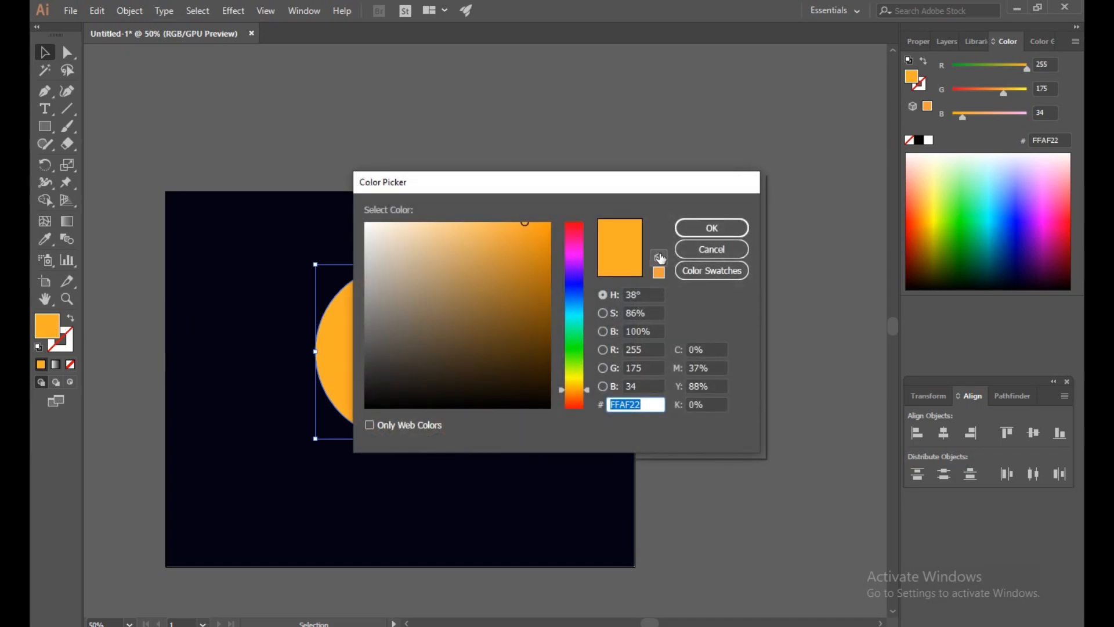
{"action": "left_click", "coordinate": [693, 249]}
- Change the fill of the Q's orange tail to red #F20A0A and deselect it
{"action": "left_click", "coordinate": [448, 401]}
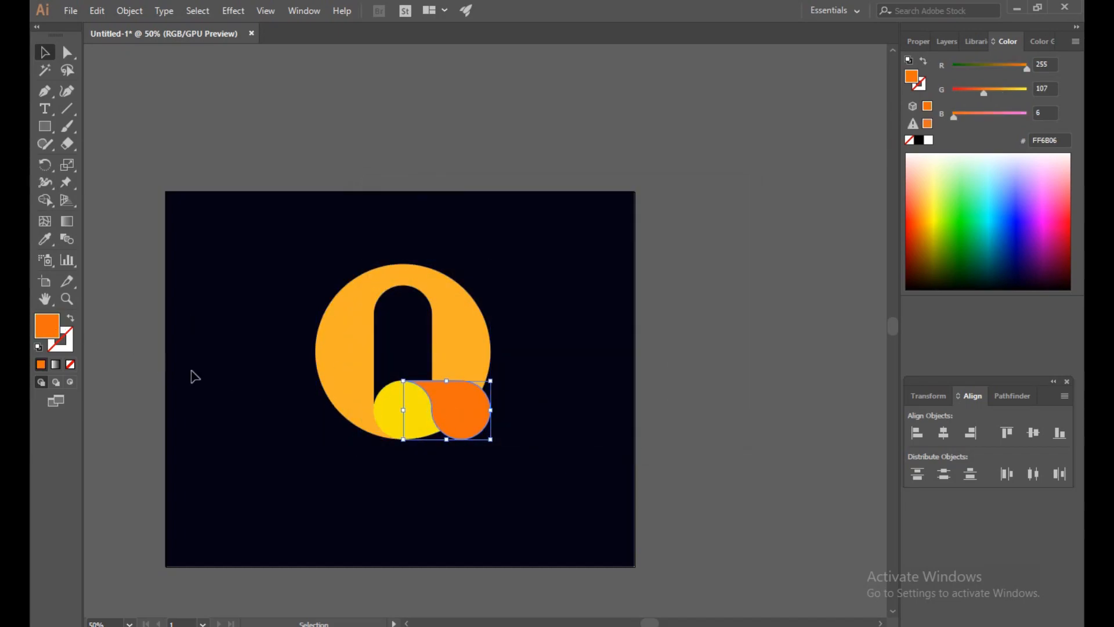
{"action": "double_click", "coordinate": [42, 326]}
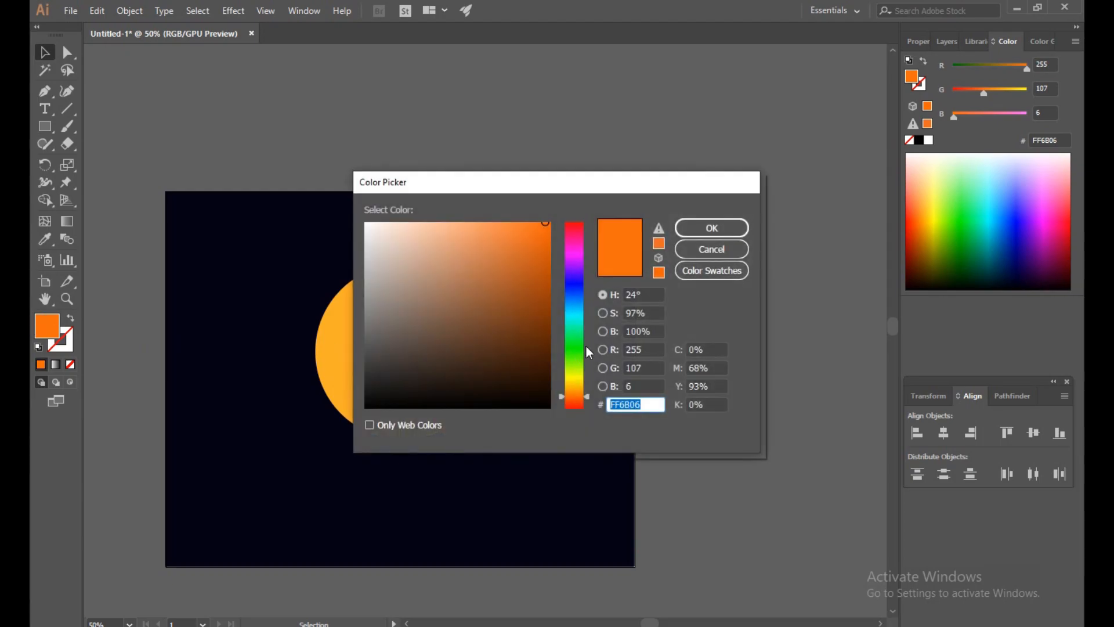
{"action": "left_click_drag", "start_coordinate": [584, 401], "coordinate": [584, 408]}
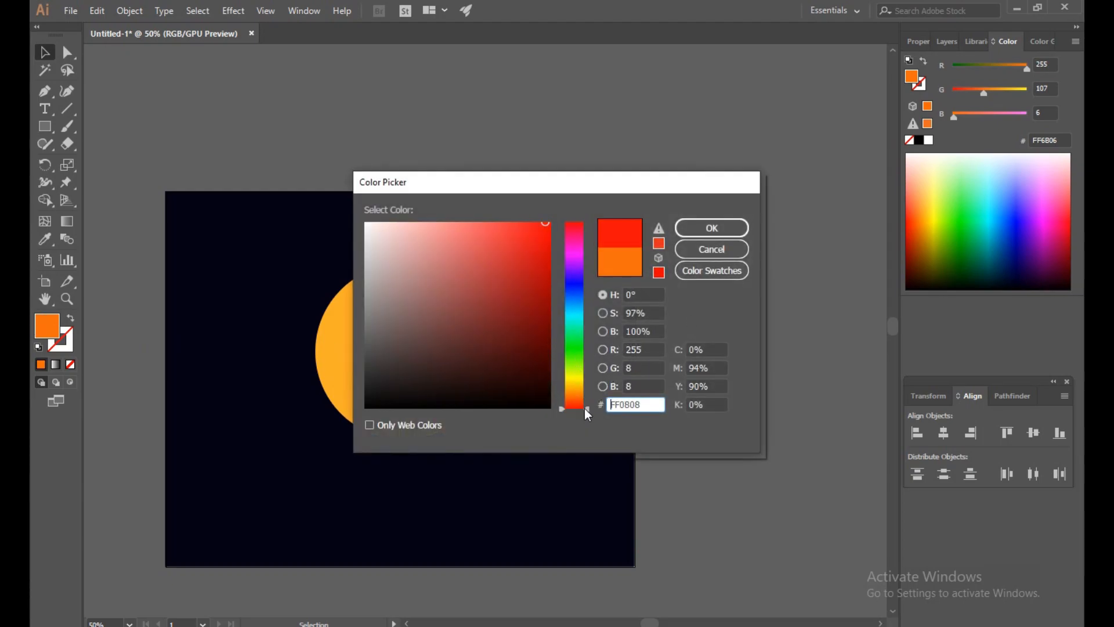
{"action": "mouse_move", "coordinate": [544, 235]}
{"action": "left_mouse_down"}
{"action": "mouse_move", "coordinate": [544, 251]}
{"action": "mouse_move", "coordinate": [542, 227]}
{"action": "left_mouse_up"}
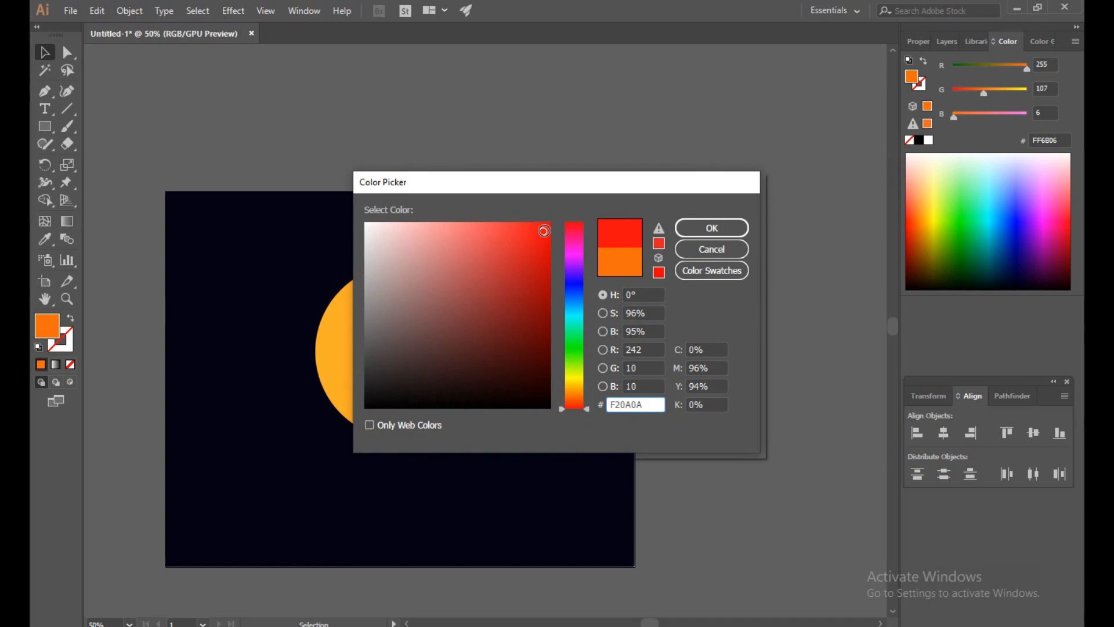
{"action": "left_click", "coordinate": [737, 228]}
{"action": "left_click", "coordinate": [760, 182]}
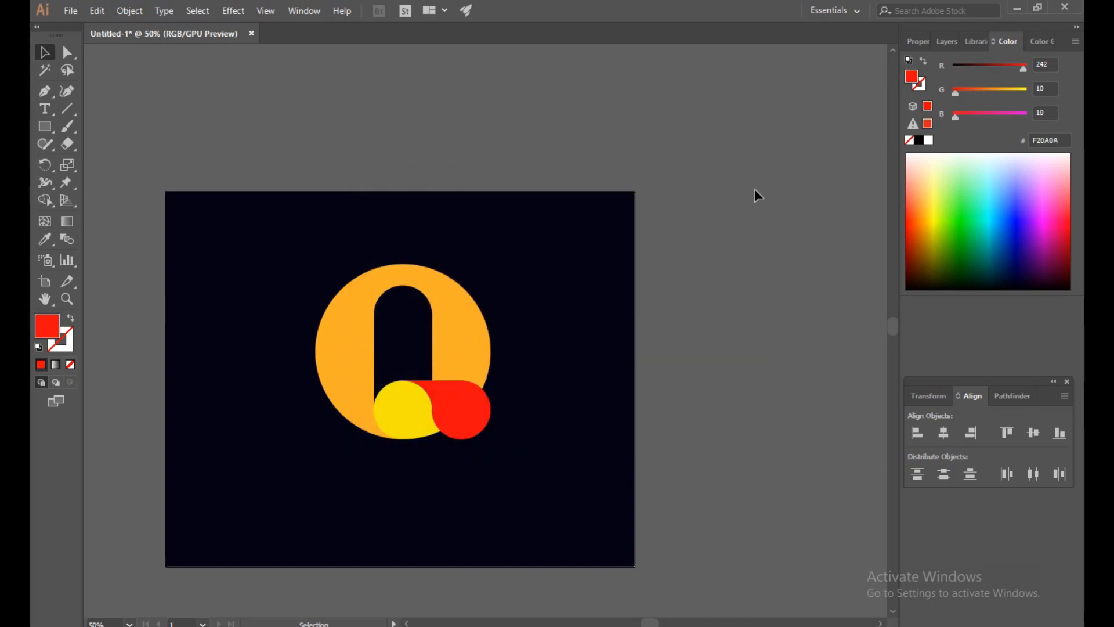
- Set the fill of the Q's large ring shape to golden yellow #F9D606
{"action": "left_click", "coordinate": [355, 406]}
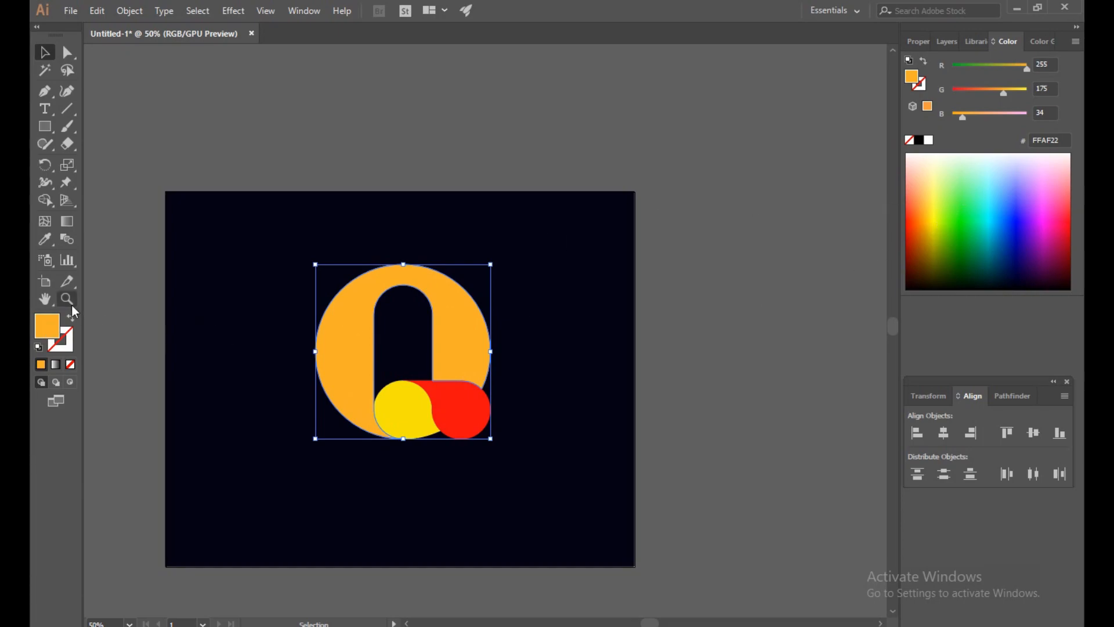
{"action": "double_click", "coordinate": [47, 325]}
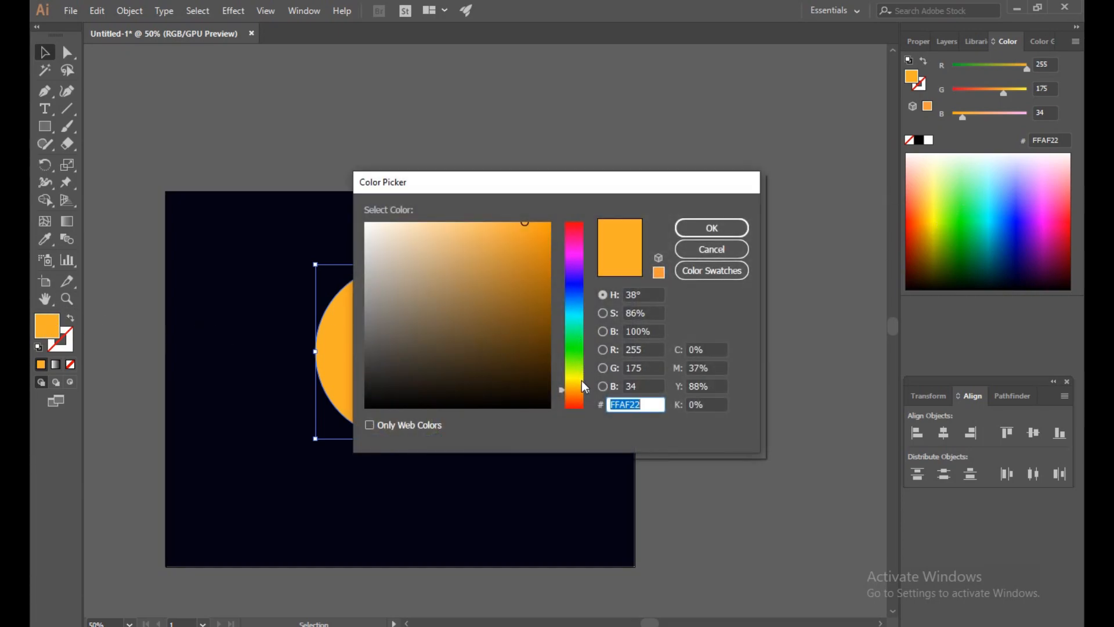
{"action": "left_click_drag", "start_coordinate": [581, 385], "coordinate": [582, 378]}
{"action": "mouse_move", "coordinate": [524, 224]}
{"action": "left_mouse_down"}
{"action": "mouse_move", "coordinate": [540, 242]}
{"action": "mouse_move", "coordinate": [547, 229]}
{"action": "left_mouse_up"}
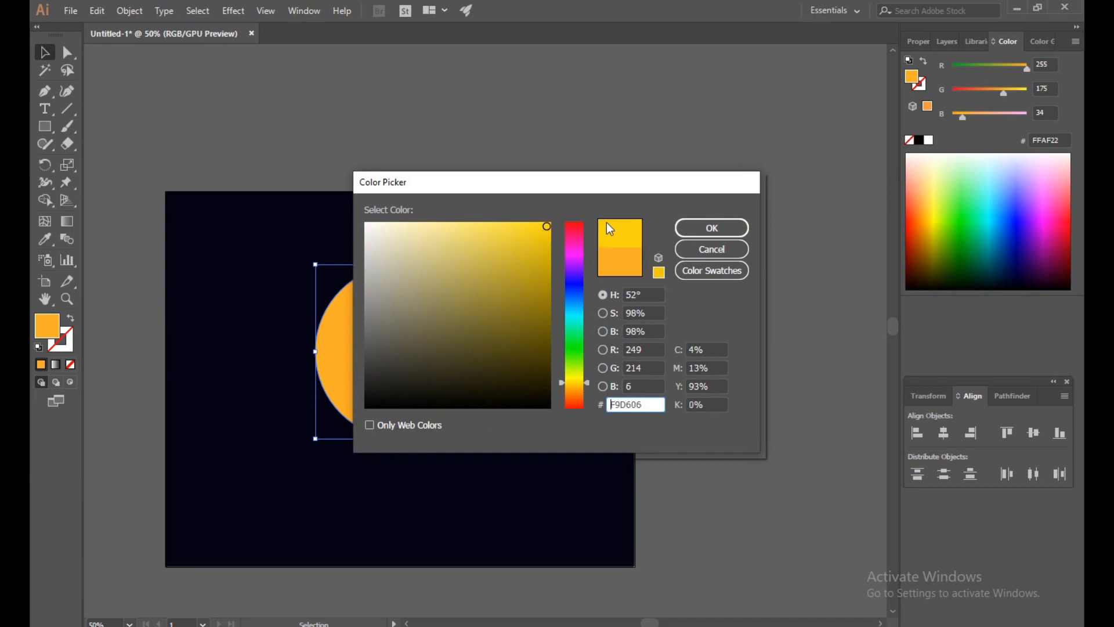
{"action": "left_click", "coordinate": [712, 227]}
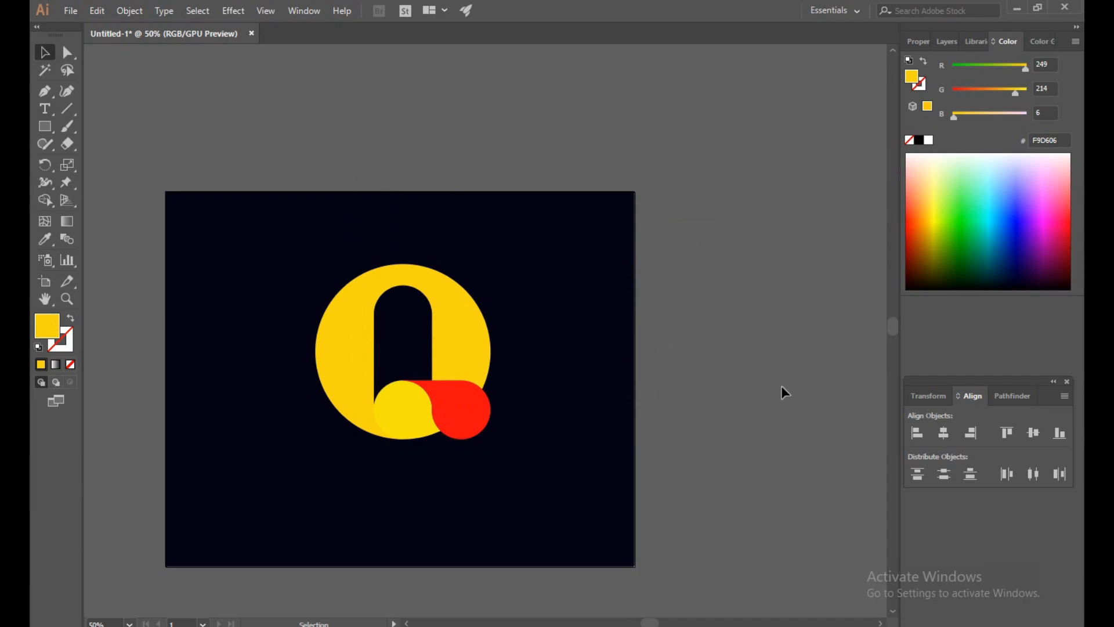
- Unlock all artwork, set the fill of the dark background rectangle to navy #0B0B28, and deselect it
{"action": "left_click", "coordinate": [130, 10]}
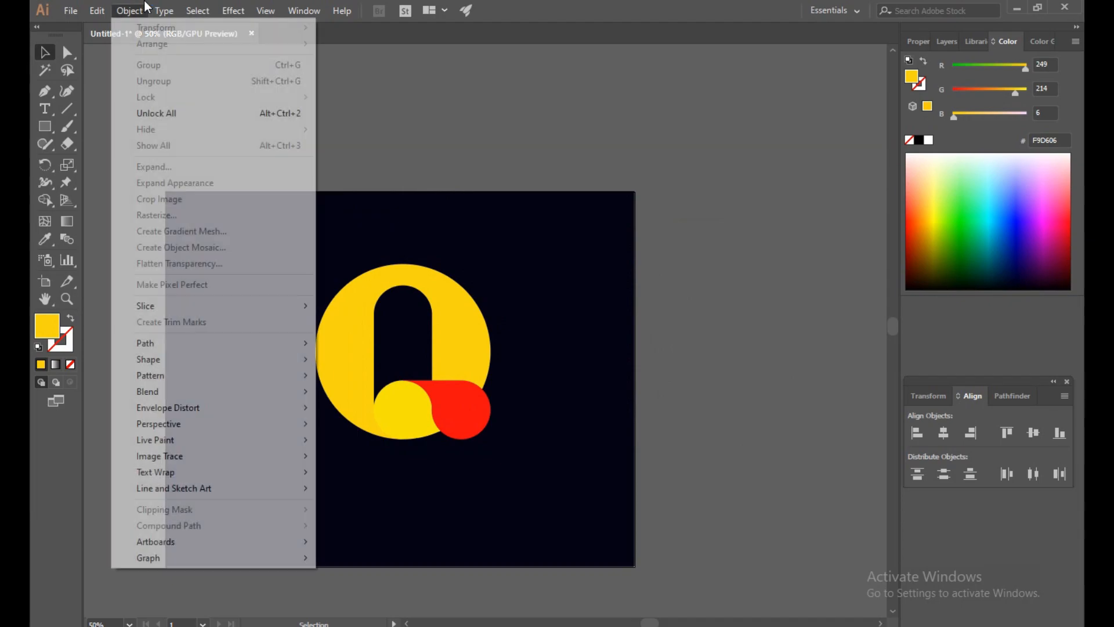
{"action": "left_click", "coordinate": [150, 115]}
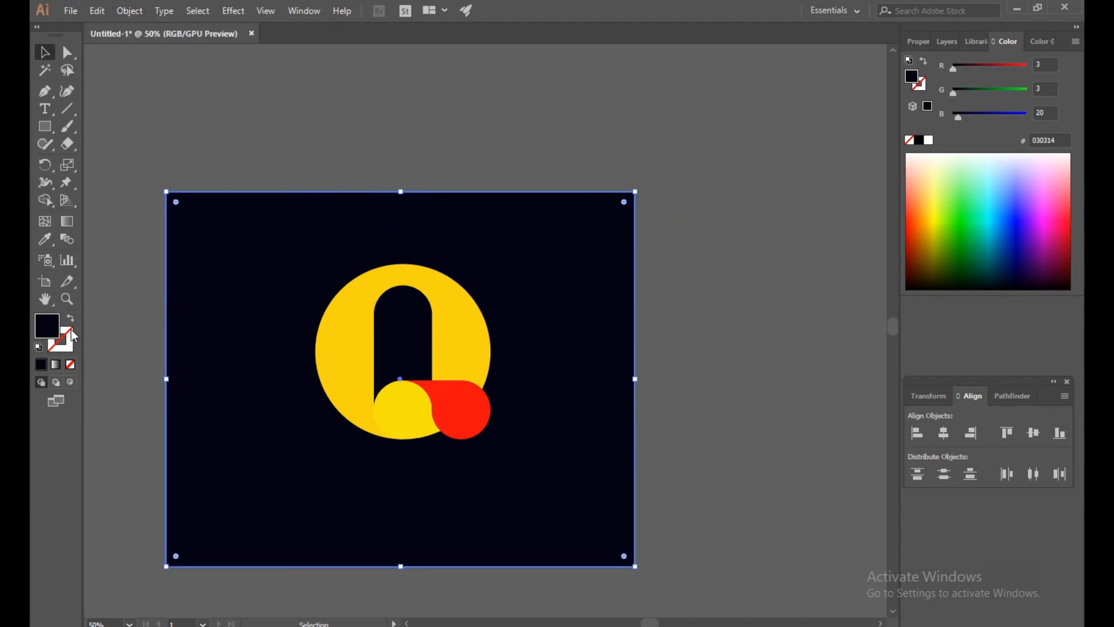
{"action": "double_click", "coordinate": [51, 335]}
{"action": "left_click_drag", "start_coordinate": [521, 395], "coordinate": [503, 378]}
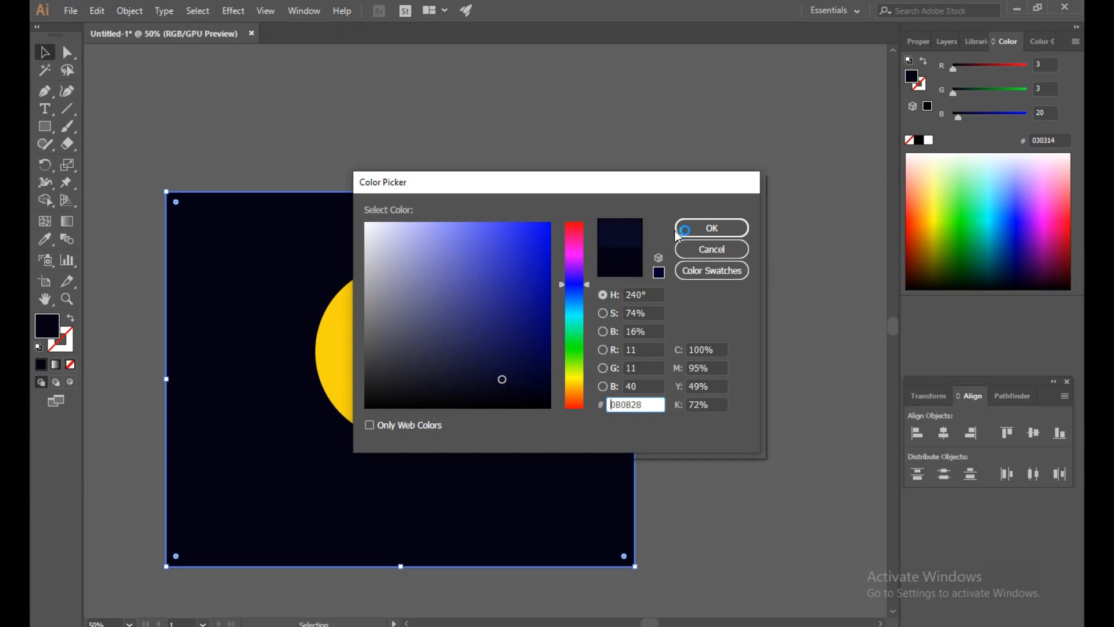
{"action": "left_click", "coordinate": [683, 229]}
{"action": "left_click", "coordinate": [729, 194]}
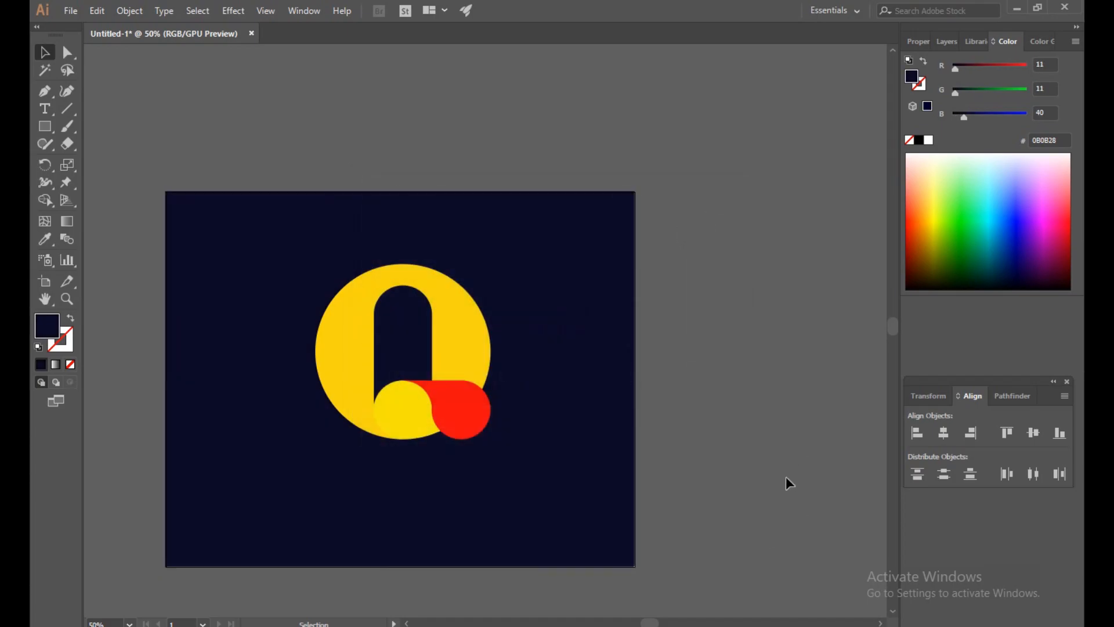
- Lock the navy background rectangle in place
{"action": "left_click", "coordinate": [231, 267]}
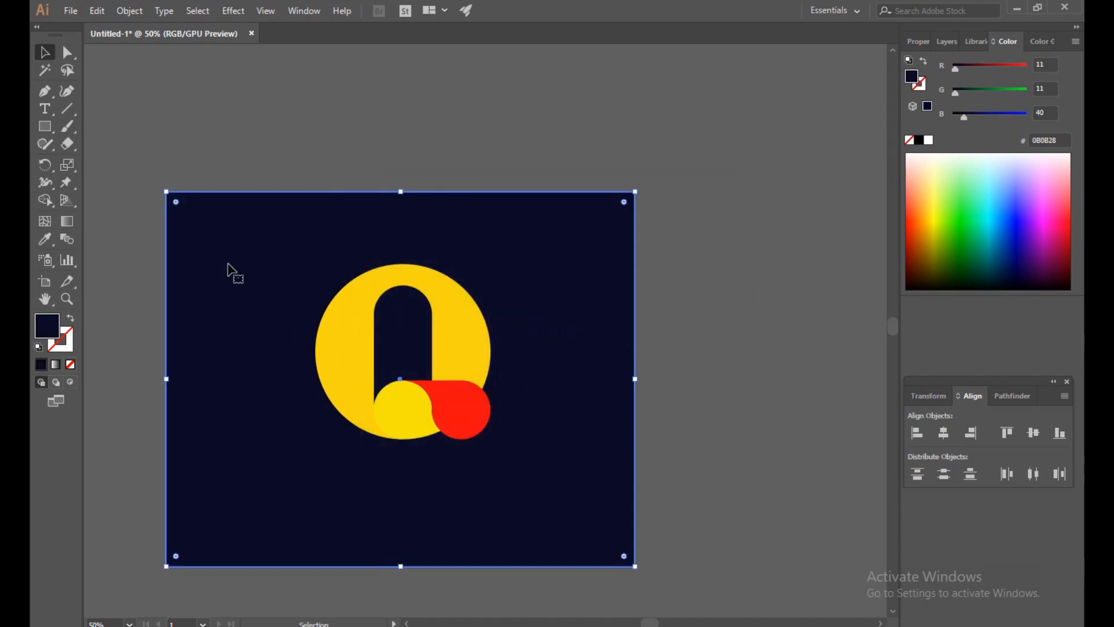
{"action": "left_click", "coordinate": [129, 10]}
{"action": "left_click", "coordinate": [157, 168]}
{"action": "mouse_move", "coordinate": [171, 100]}
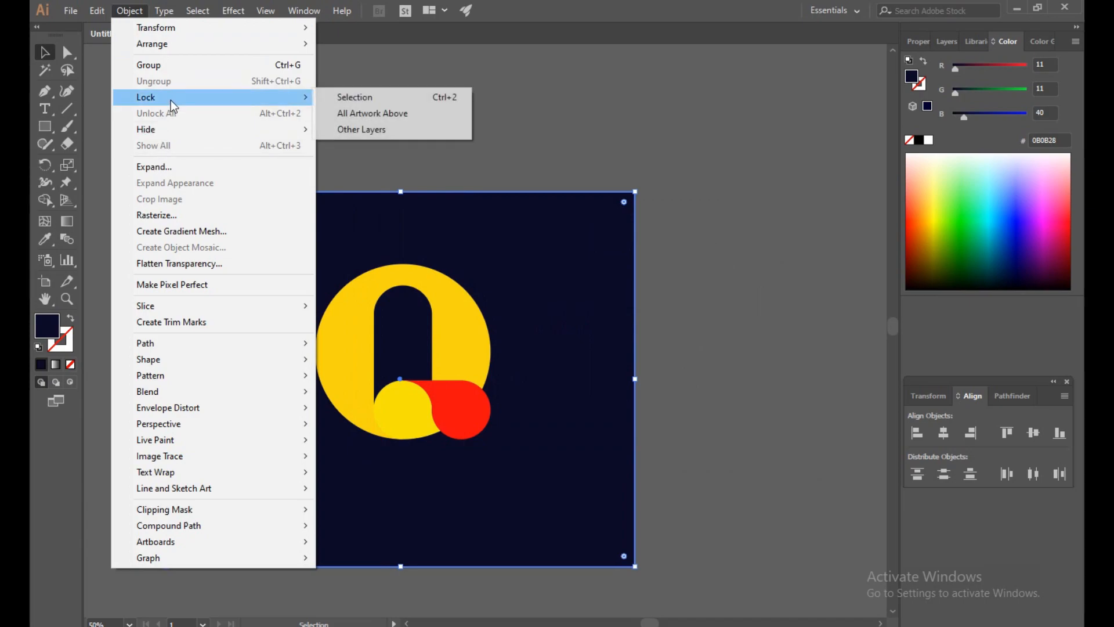
{"action": "left_click", "coordinate": [348, 97]}
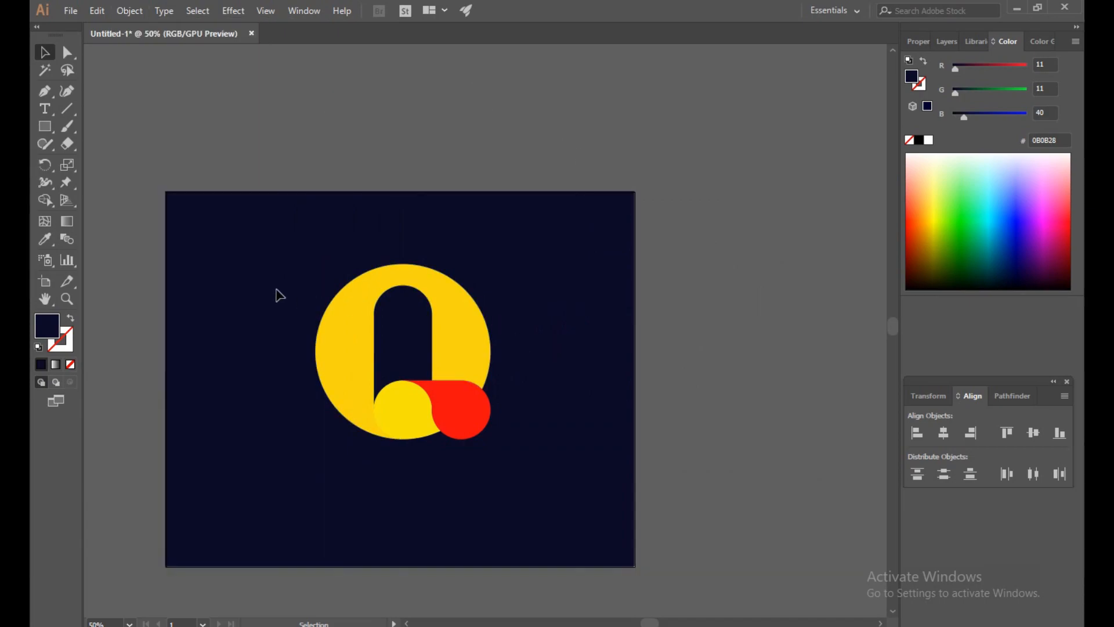
{"action": "left_click", "coordinate": [470, 426]}
{"action": "key", "text": "a"}
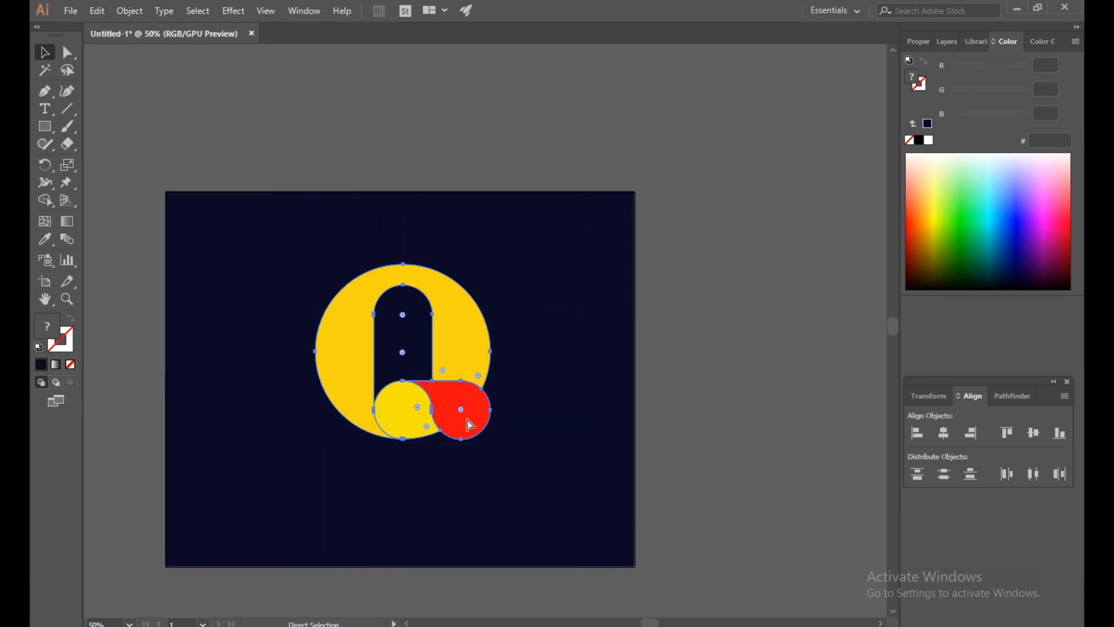
{"action": "key", "text": "v"}
{"action": "left_click", "coordinate": [752, 279]}
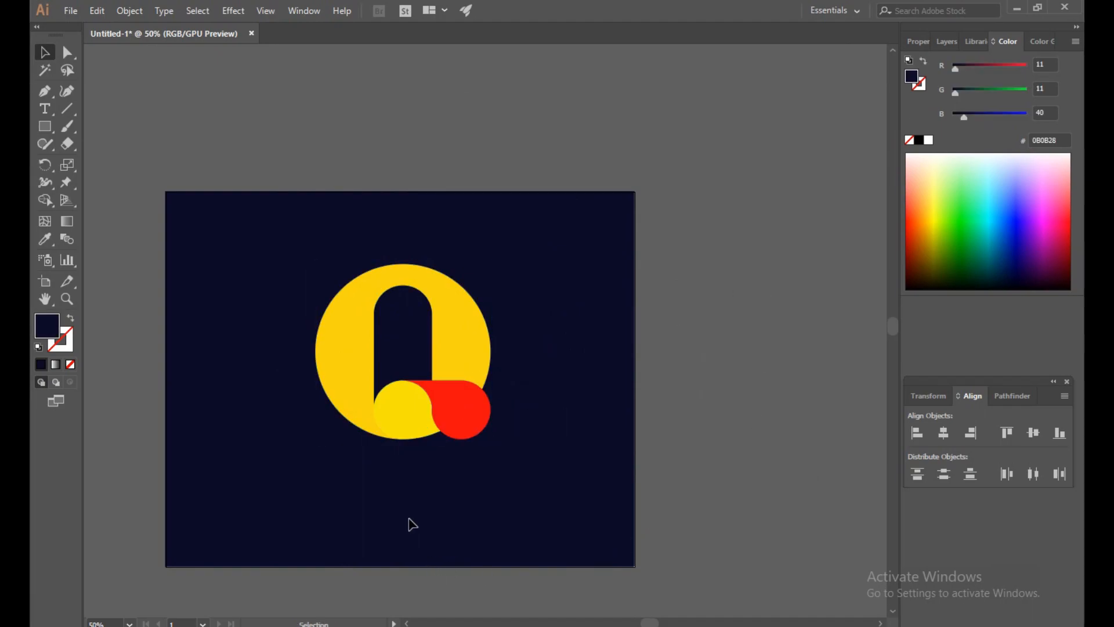
- Move the Q logo slightly upward on the navy background and deselect it
{"action": "left_click_drag", "start_coordinate": [412, 524], "coordinate": [518, 486]}
{"action": "left_click_drag", "start_coordinate": [413, 216], "coordinate": [525, 243]}
{"action": "left_click_drag", "start_coordinate": [578, 368], "coordinate": [587, 340]}
{"action": "left_click", "coordinate": [769, 280]}
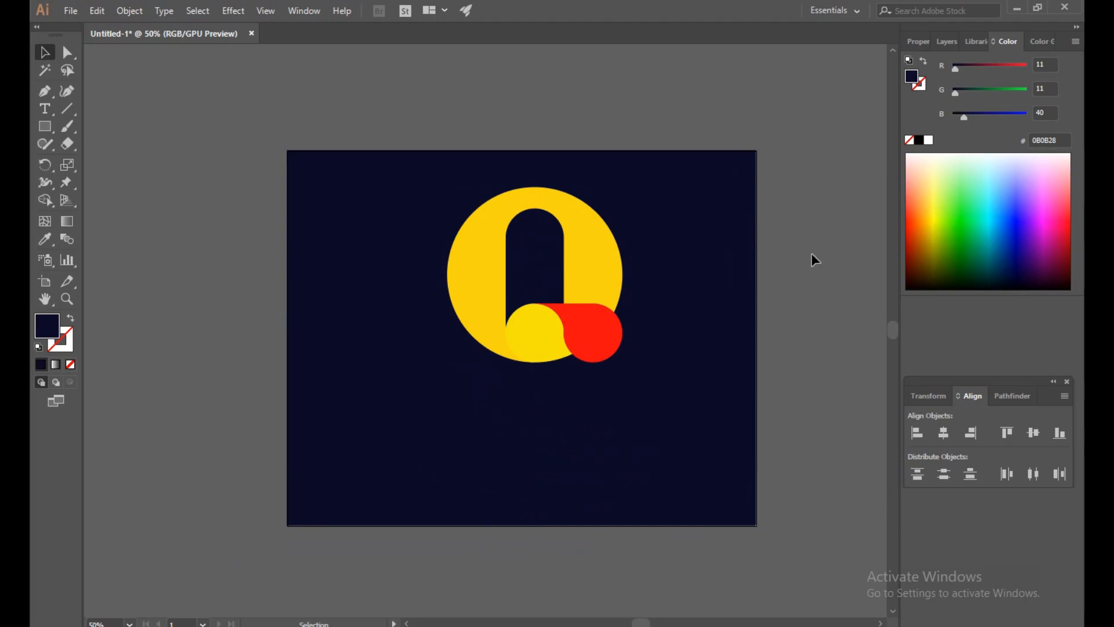
{"action": "left_click_drag", "start_coordinate": [423, 204], "coordinate": [577, 388]}
{"action": "left_click", "coordinate": [790, 271]}
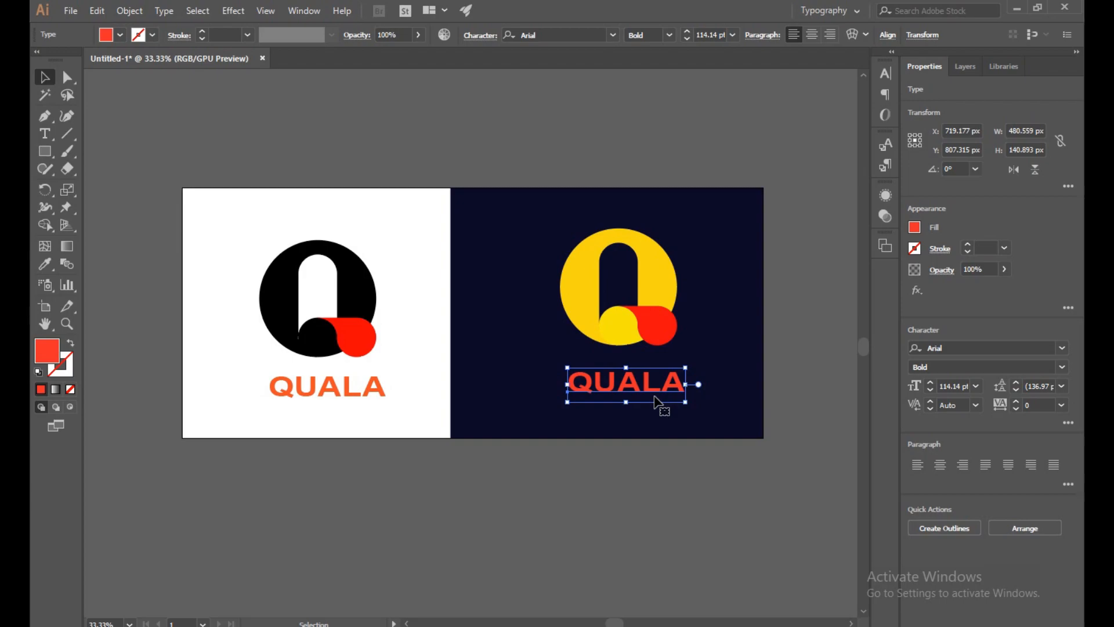
- Move the QUALA text on the navy background about 18 px down to line up with the QUALA text on white
{"action": "left_click", "coordinate": [523, 548]}
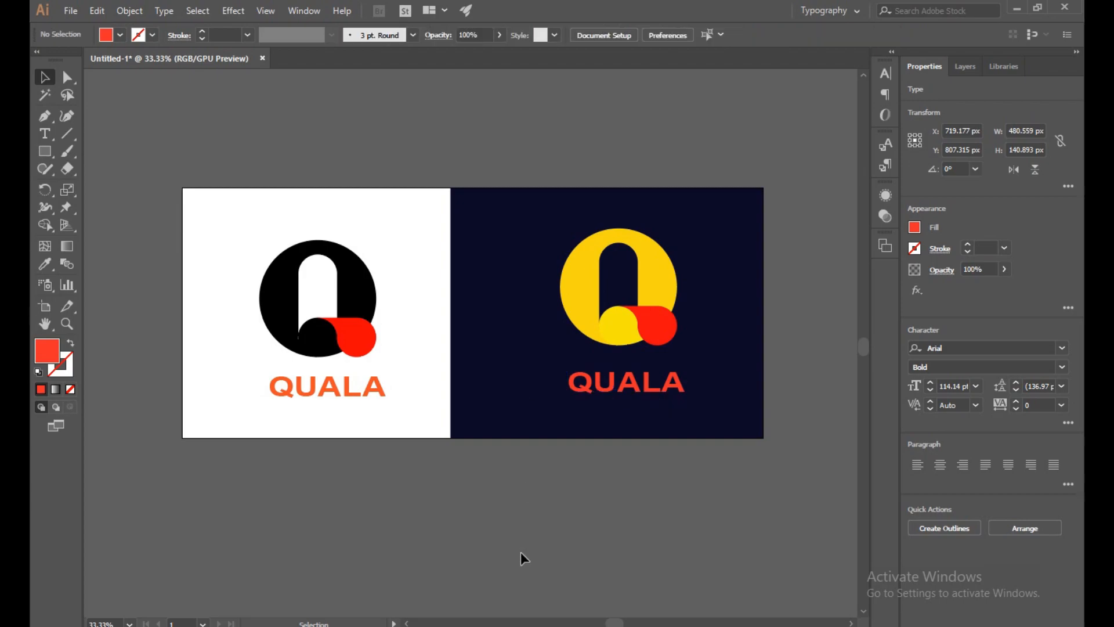
{"action": "left_click_drag", "start_coordinate": [641, 392], "coordinate": [644, 387]}
{"action": "left_click", "coordinate": [676, 452]}
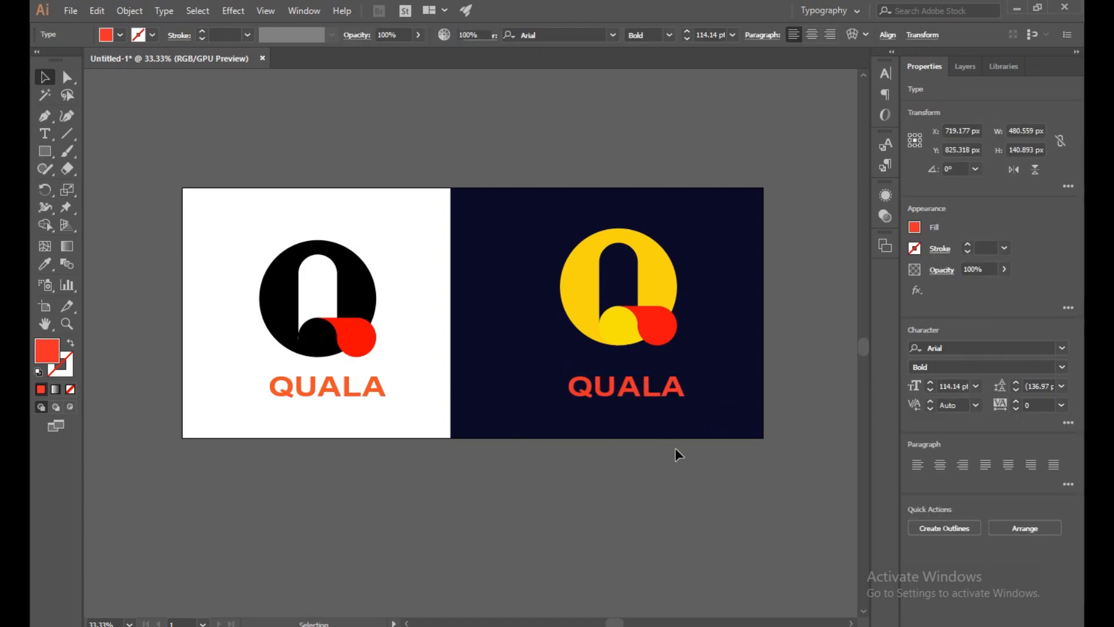
- Set the fill of the QUALA text on the navy background to light red #EF3F3F and deselect it
{"action": "left_click", "coordinate": [659, 393]}
{"action": "double_click", "coordinate": [60, 352]}
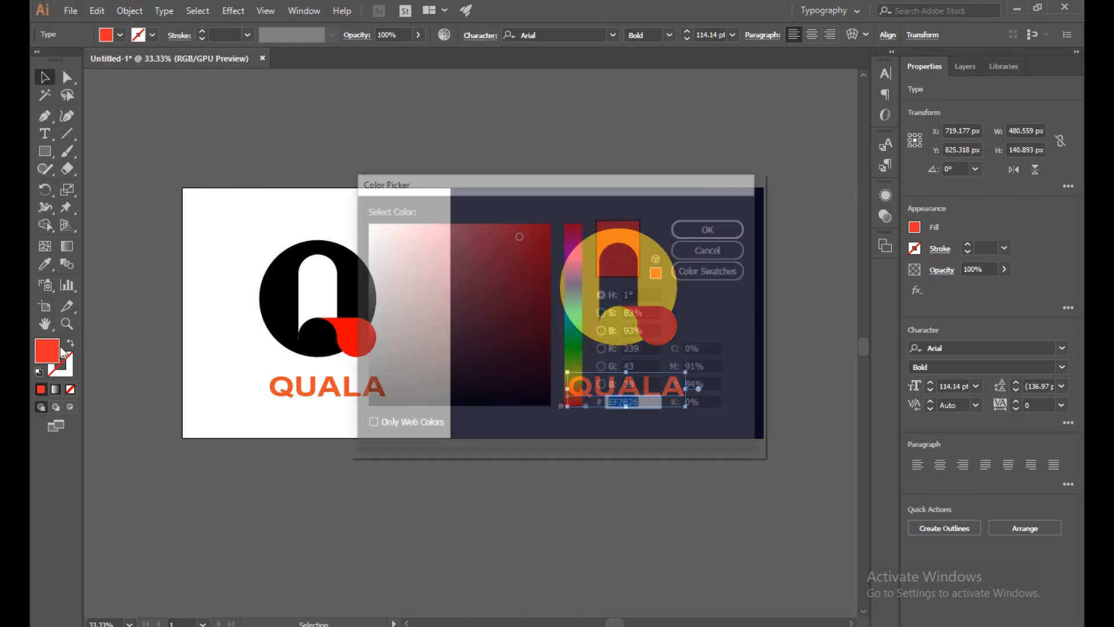
{"action": "left_click_drag", "start_coordinate": [517, 235], "coordinate": [502, 233]}
{"action": "left_click", "coordinate": [712, 229]}
{"action": "left_click", "coordinate": [545, 572]}
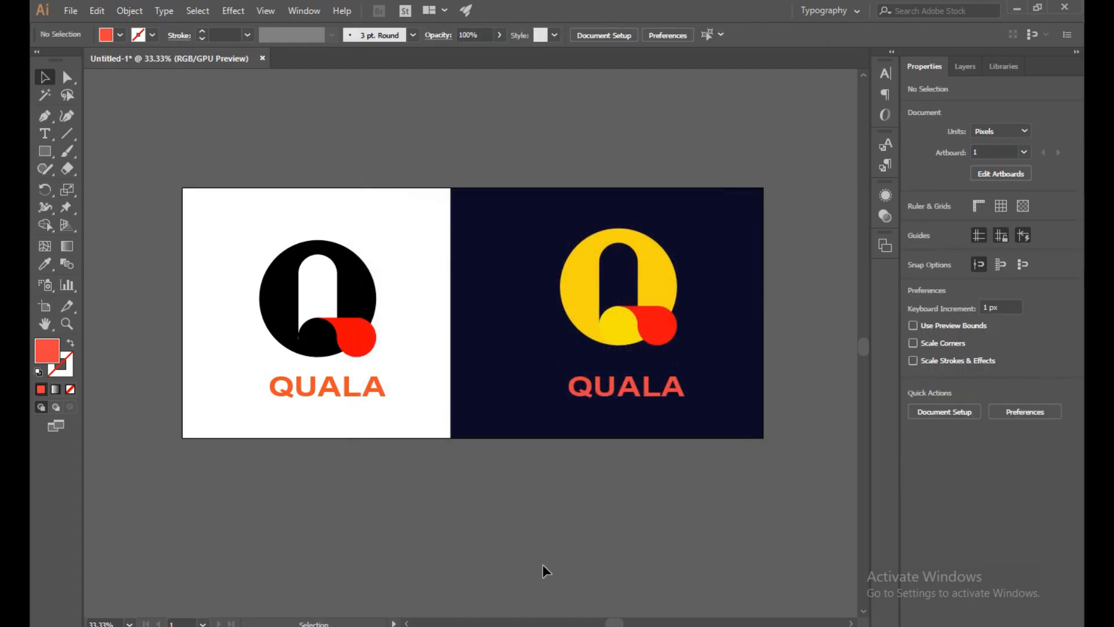
{"action": "left_click", "coordinate": [616, 394]}
{"action": "double_click", "coordinate": [53, 353]}
{"action": "left_click", "coordinate": [725, 251]}
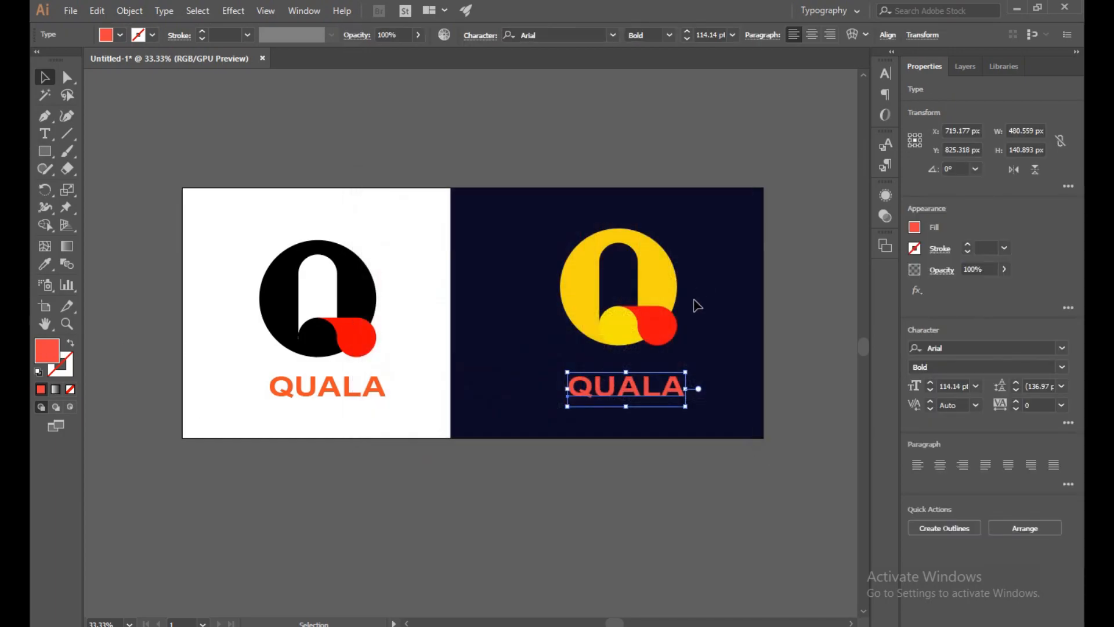
- Ungroup the Q logo on the navy background and deselect its parts
{"action": "left_click", "coordinate": [662, 331]}
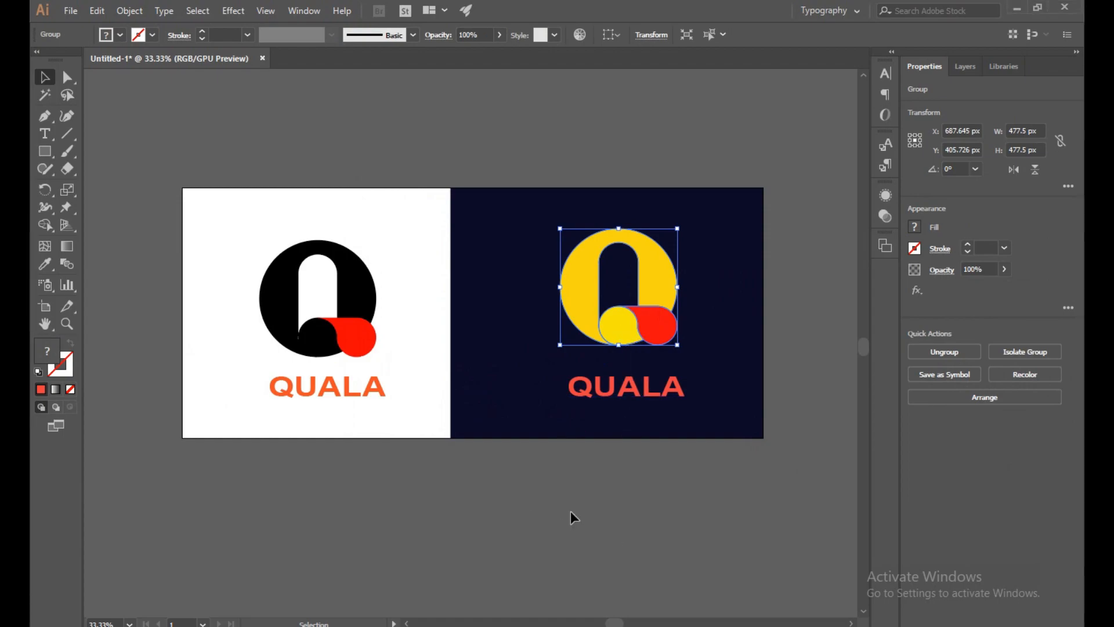
{"action": "left_click", "coordinate": [530, 551]}
{"action": "left_click", "coordinate": [626, 314]}
{"action": "right_click", "coordinate": [626, 314]}
{"action": "left_click", "coordinate": [661, 428]}
{"action": "left_click", "coordinate": [545, 567]}
- Change the fill of the Q's tail on the navy background to orange and deselect it
{"action": "left_click", "coordinate": [653, 337]}
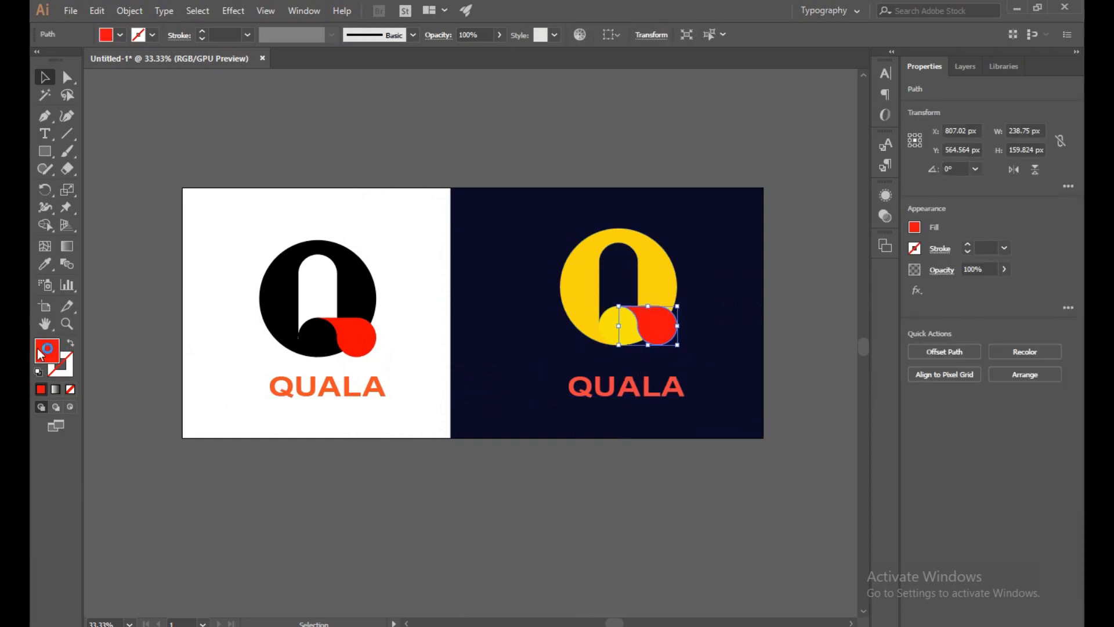
{"action": "double_click", "coordinate": [39, 352]}
{"action": "left_click", "coordinate": [576, 396]}
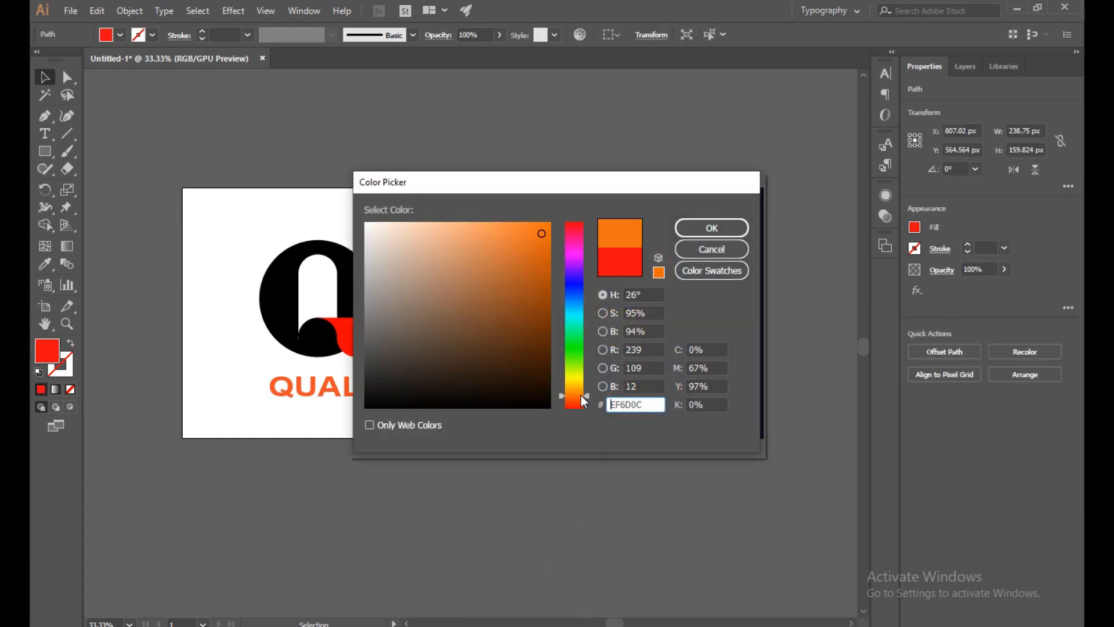
{"action": "left_click_drag", "start_coordinate": [549, 243], "coordinate": [547, 234]}
{"action": "left_click", "coordinate": [712, 228]}
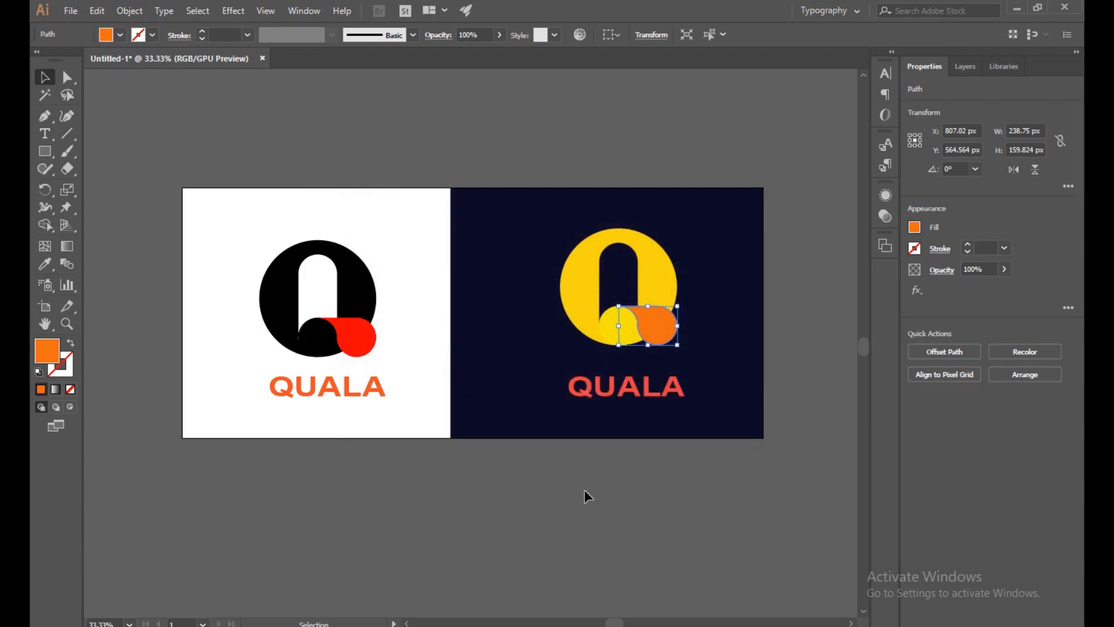
{"action": "left_click", "coordinate": [585, 504]}
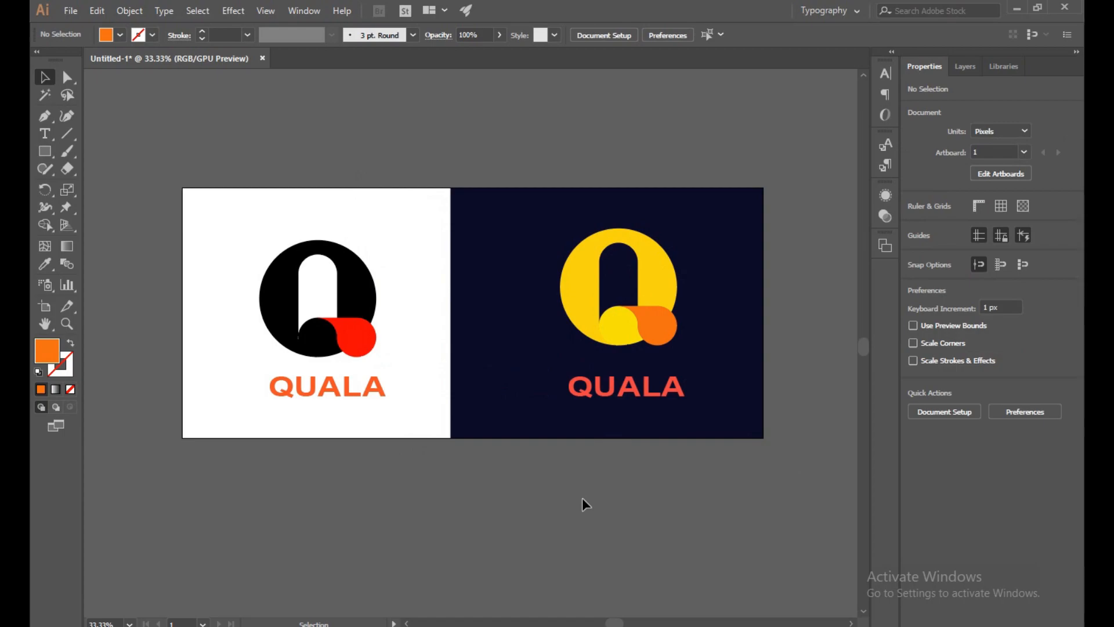
- Set the fill of the QUALA text on the navy background to amber #E29A0A and deselect it
{"action": "left_click", "coordinate": [651, 400]}
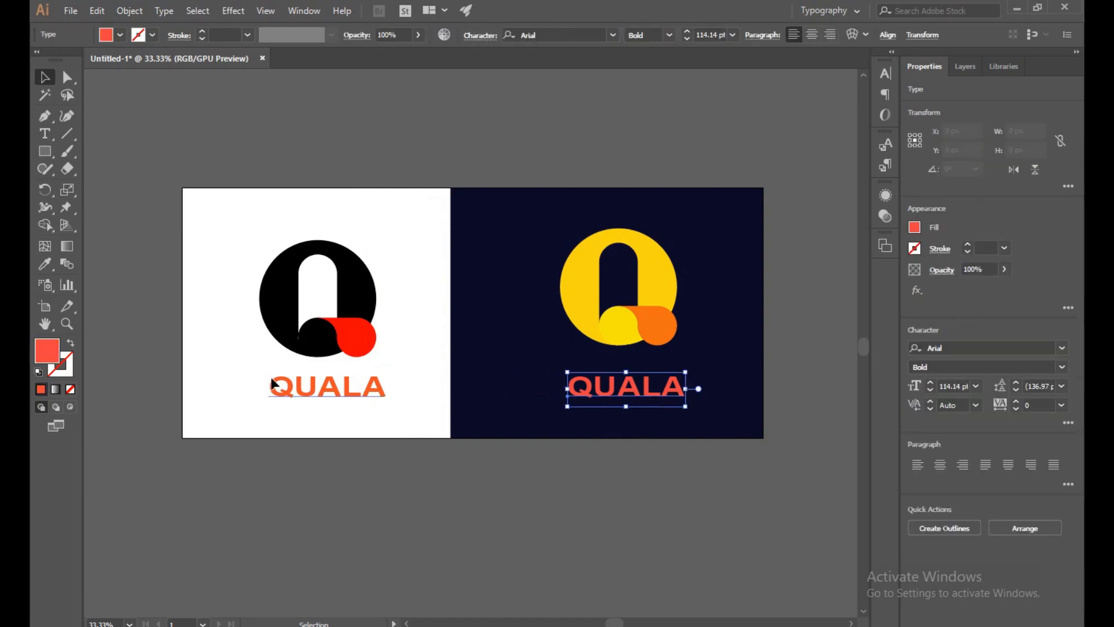
{"action": "double_click", "coordinate": [49, 352]}
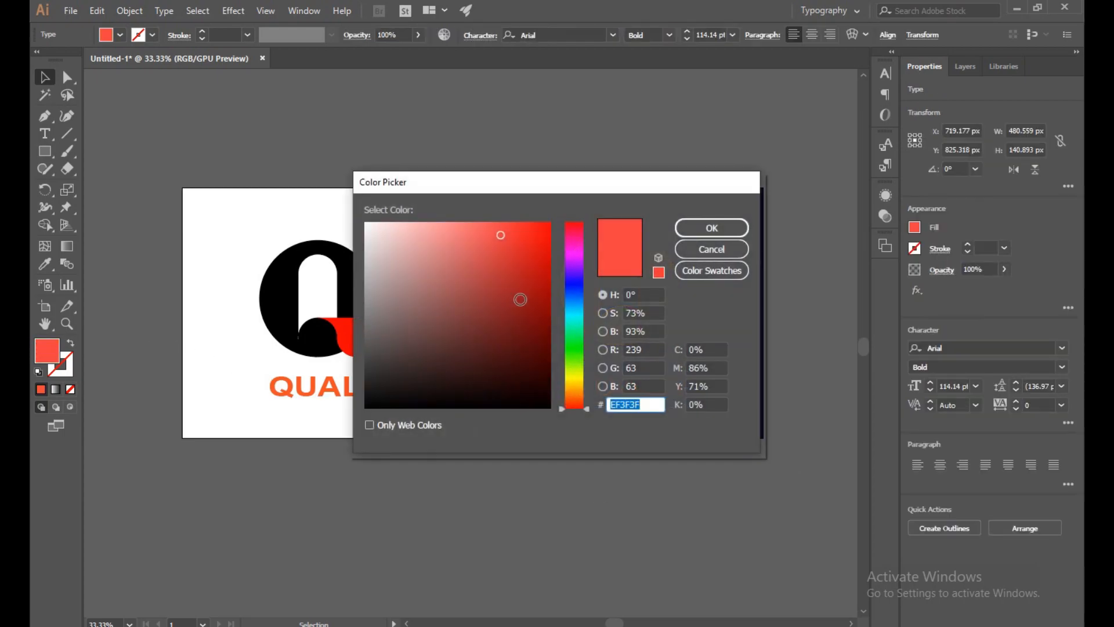
{"action": "left_click", "coordinate": [579, 389]}
{"action": "mouse_move", "coordinate": [500, 235]}
{"action": "left_mouse_down"}
{"action": "mouse_move", "coordinate": [525, 227]}
{"action": "mouse_move", "coordinate": [544, 243]}
{"action": "left_mouse_up"}
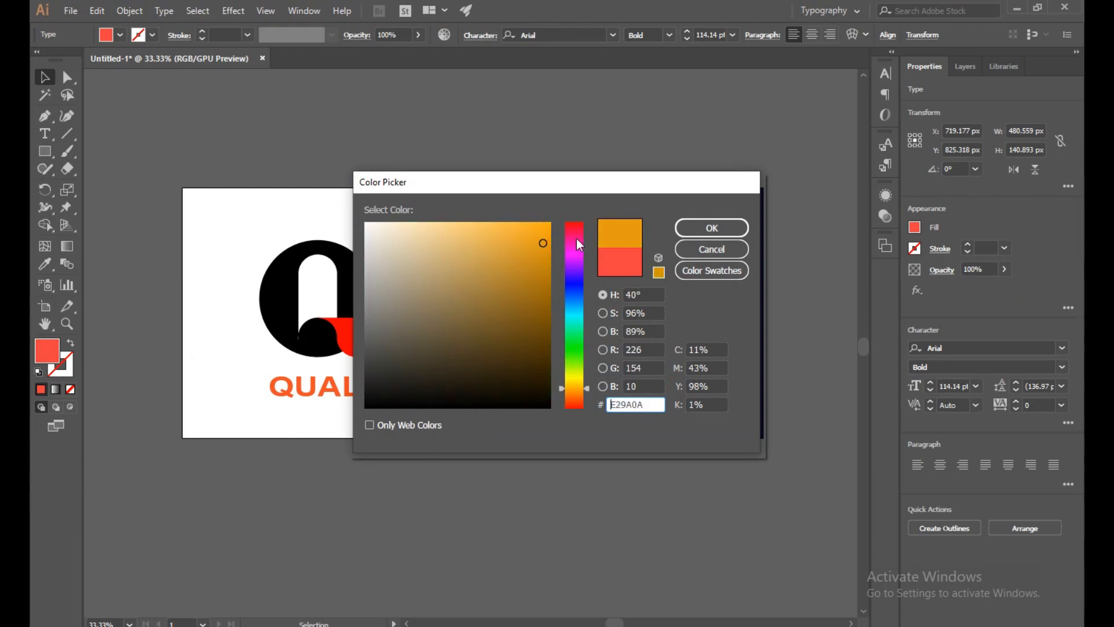
{"action": "left_click", "coordinate": [685, 228]}
{"action": "left_click", "coordinate": [677, 513]}
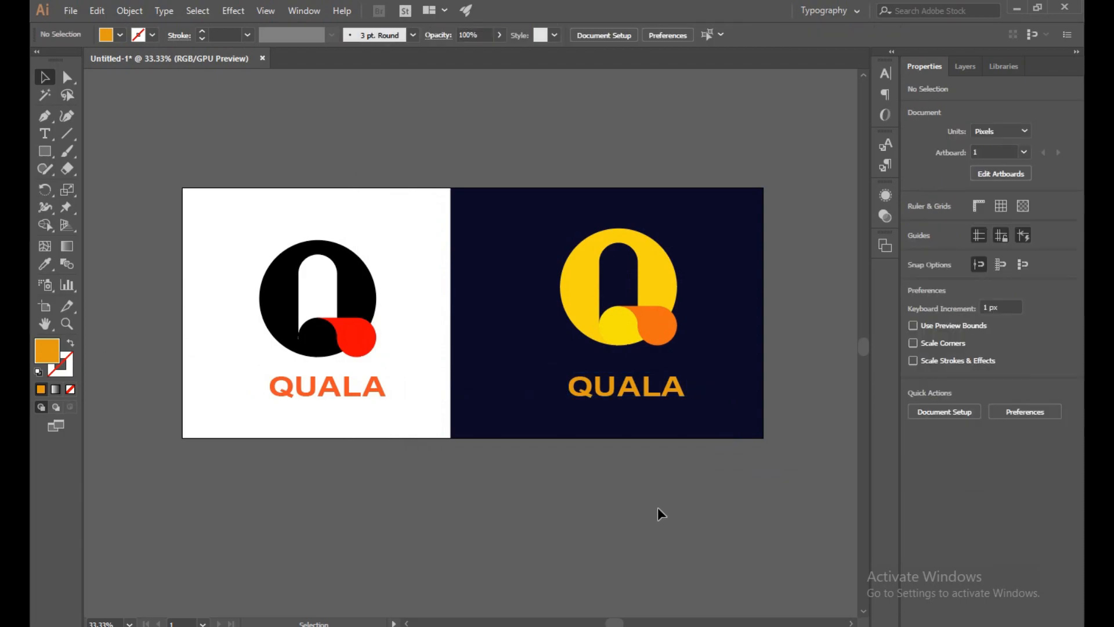
- Set the fill of the Q's large ring on the navy background to warm yellow #F4C70C and deselect it
{"action": "left_click", "coordinate": [580, 278]}
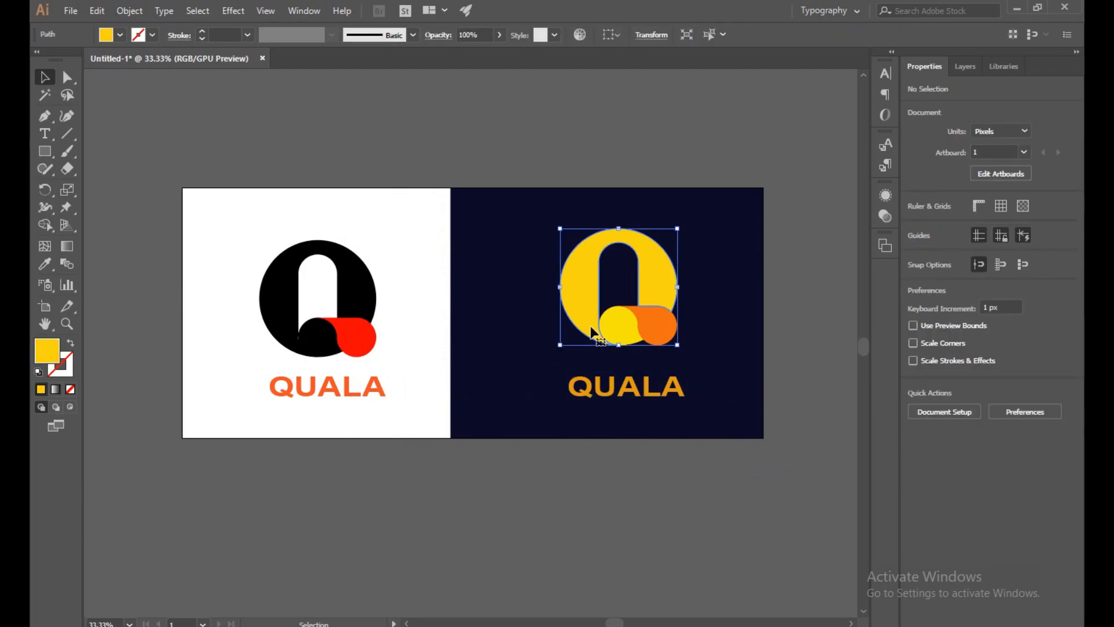
{"action": "left_click", "coordinate": [432, 563]}
{"action": "left_click", "coordinate": [582, 298]}
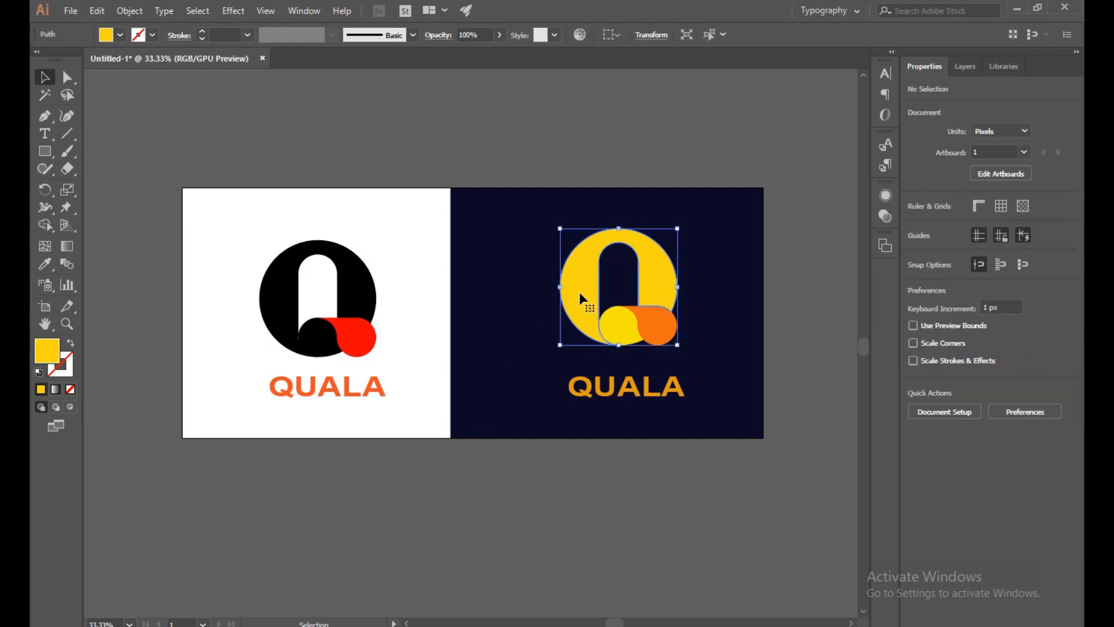
{"action": "double_click", "coordinate": [46, 351]}
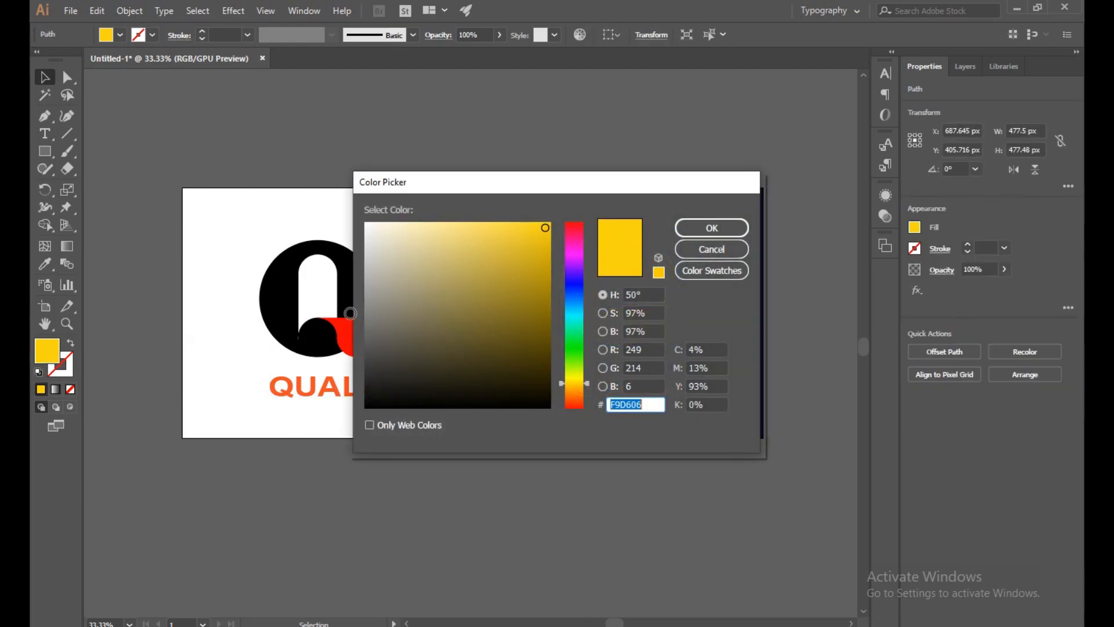
{"action": "left_click_drag", "start_coordinate": [574, 380], "coordinate": [575, 384]}
{"action": "mouse_move", "coordinate": [545, 229]}
{"action": "left_mouse_down"}
{"action": "mouse_move", "coordinate": [544, 244]}
{"action": "mouse_move", "coordinate": [543, 230]}
{"action": "mouse_move", "coordinate": [520, 228]}
{"action": "mouse_move", "coordinate": [541, 228]}
{"action": "left_mouse_up"}
{"action": "left_click", "coordinate": [584, 381]}
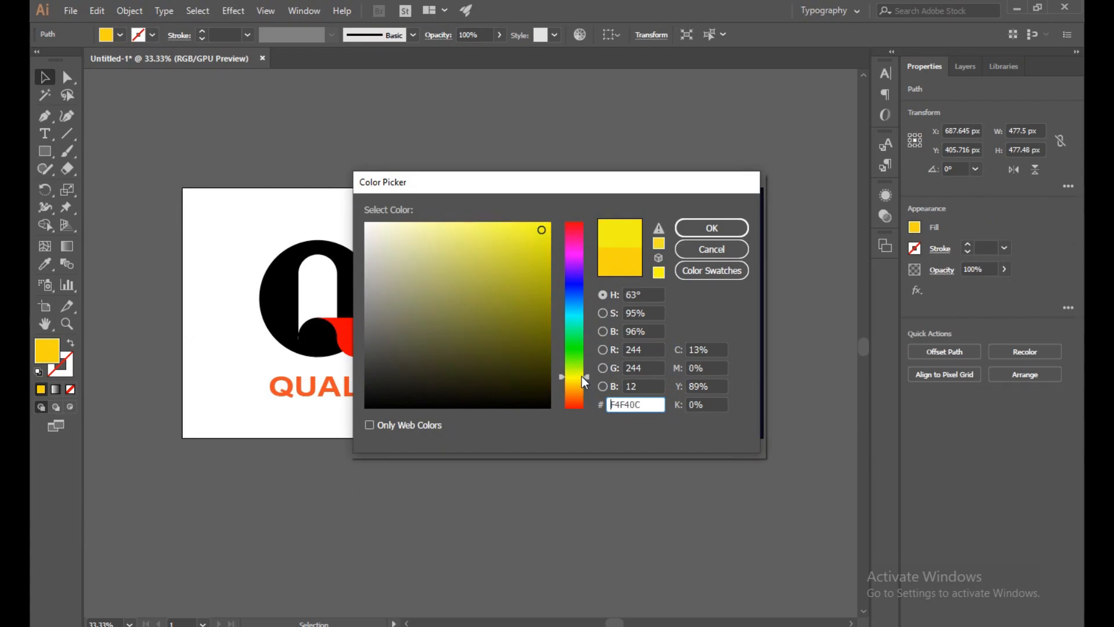
{"action": "left_click_drag", "start_coordinate": [583, 381], "coordinate": [583, 383]}
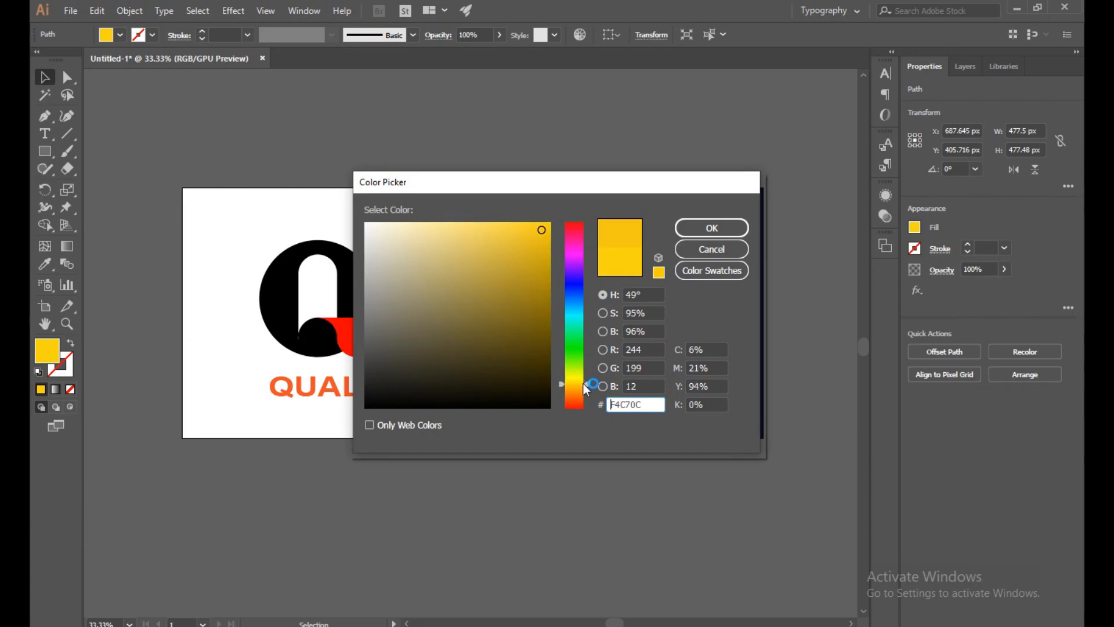
{"action": "left_click", "coordinate": [678, 229]}
{"action": "left_click", "coordinate": [583, 490]}
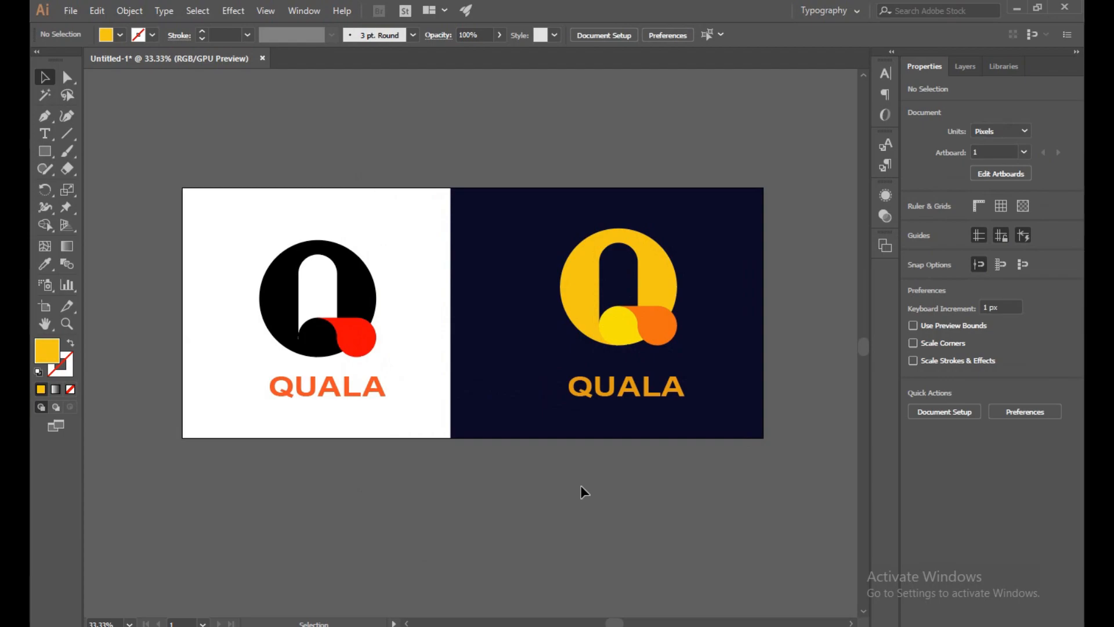
- Match the Q's lower curl shape to the large ring's yellow with the Eyedropper tool, and deselect it
{"action": "left_click", "coordinate": [614, 326]}
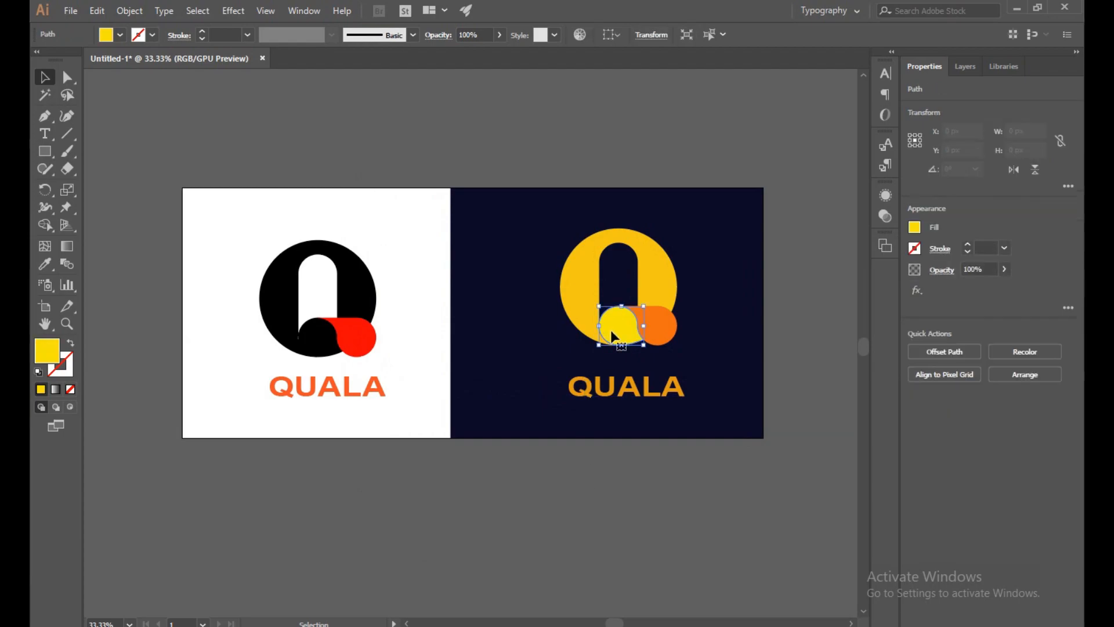
{"action": "left_click", "coordinate": [45, 265]}
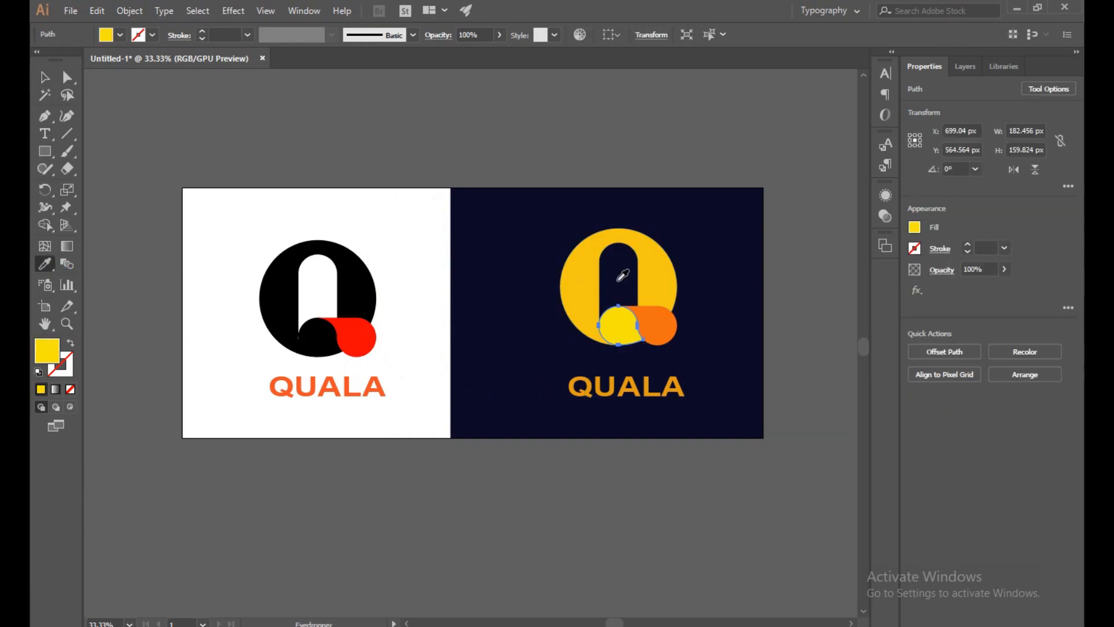
{"action": "left_click", "coordinate": [570, 273]}
{"action": "left_click", "coordinate": [53, 79]}
{"action": "left_click", "coordinate": [264, 95]}
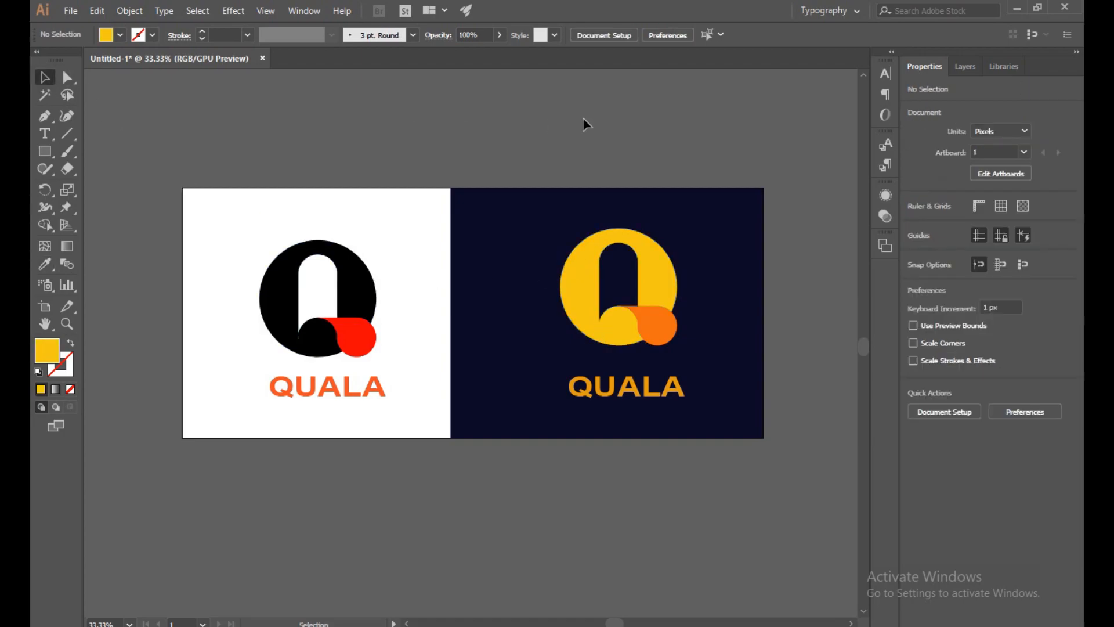
- Shift the QUALA text on the navy background slightly left to centre it under the Q, and deselect it
{"action": "left_click_drag", "start_coordinate": [638, 388], "coordinate": [630, 387]}
{"action": "left_click", "coordinate": [618, 521]}
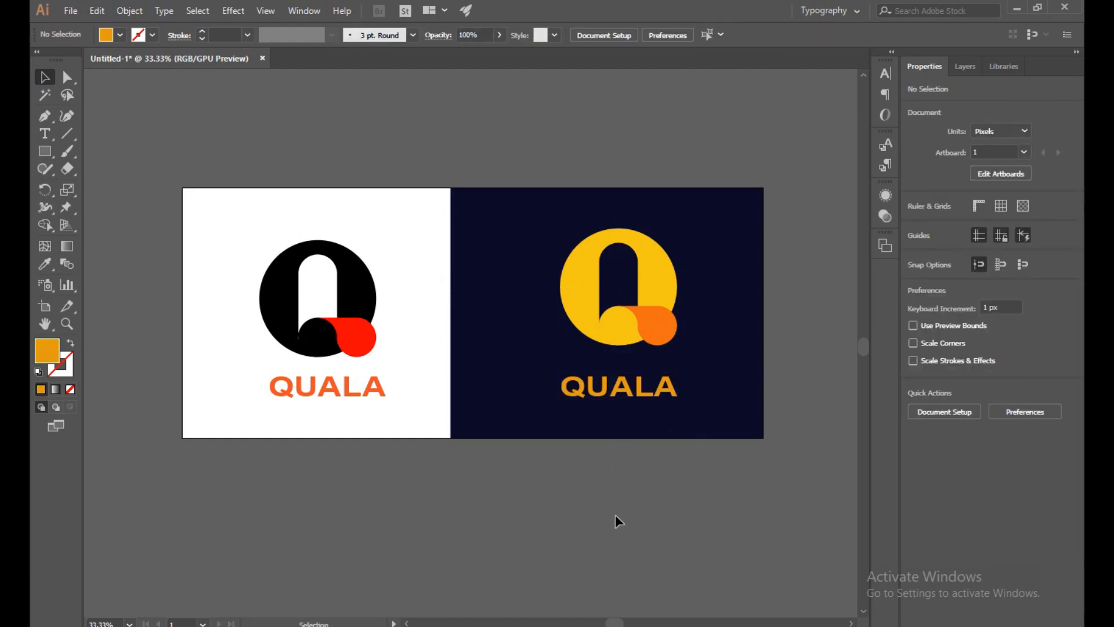
- Shift the QUALA text on the white background slightly left to centre it under the Q, and deselect it
{"action": "left_click_drag", "start_coordinate": [365, 397], "coordinate": [360, 398]}
{"action": "left_click", "coordinate": [620, 534]}
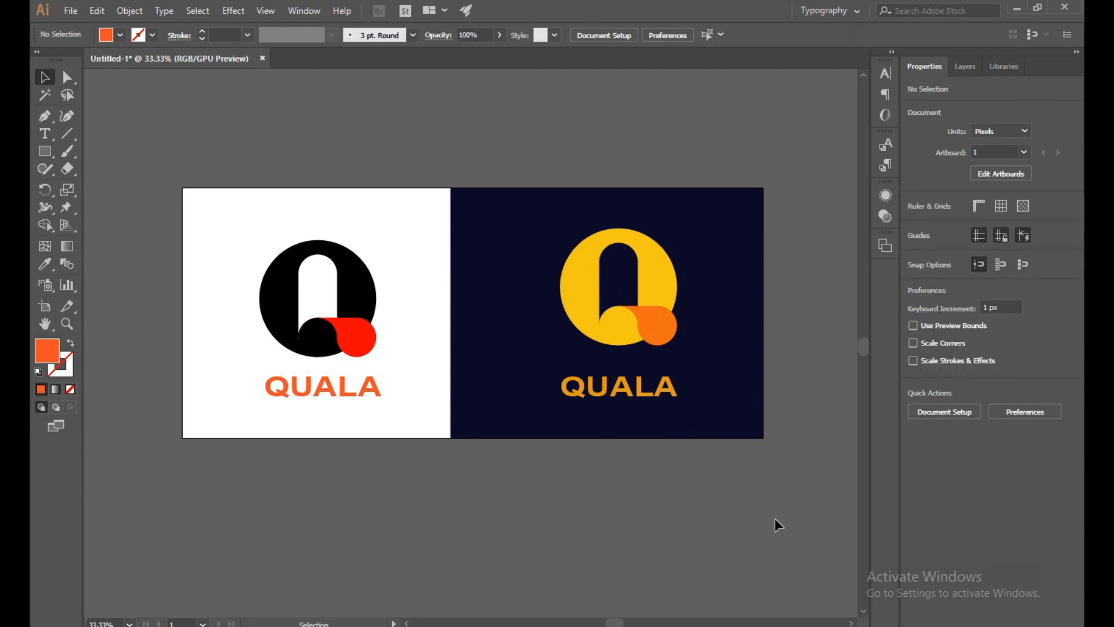
- Set the fill of the Q's tail on the navy background to bright orange #FF6B06 and deselect it
{"action": "left_click", "coordinate": [659, 328]}
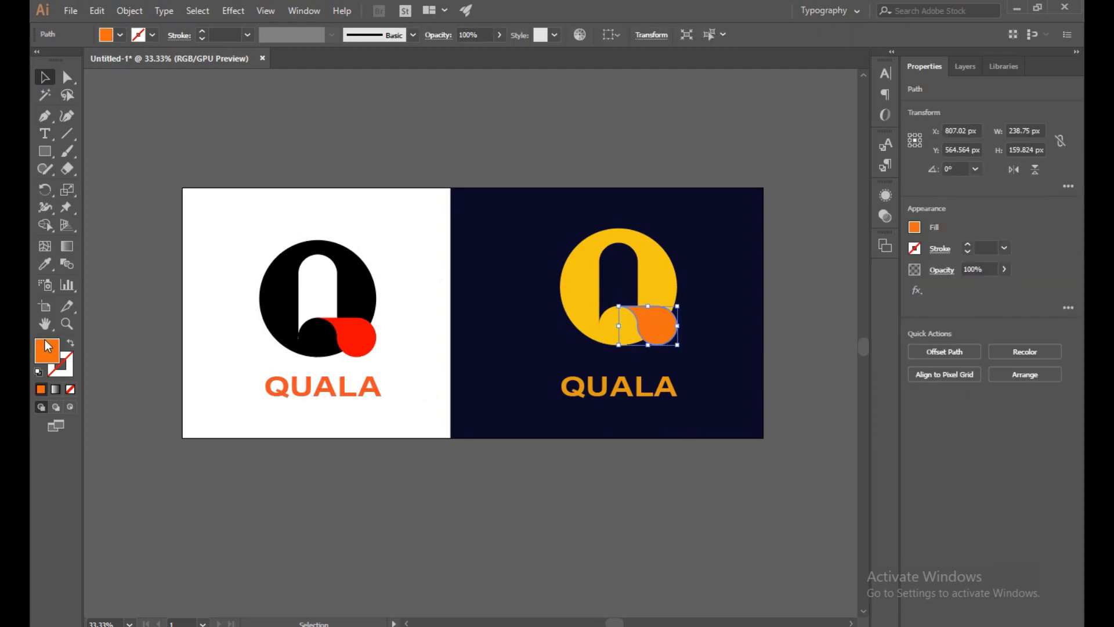
{"action": "double_click", "coordinate": [47, 347]}
{"action": "left_click_drag", "start_coordinate": [540, 234], "coordinate": [548, 220]}
{"action": "left_click", "coordinate": [684, 232]}
{"action": "left_click", "coordinate": [549, 481]}
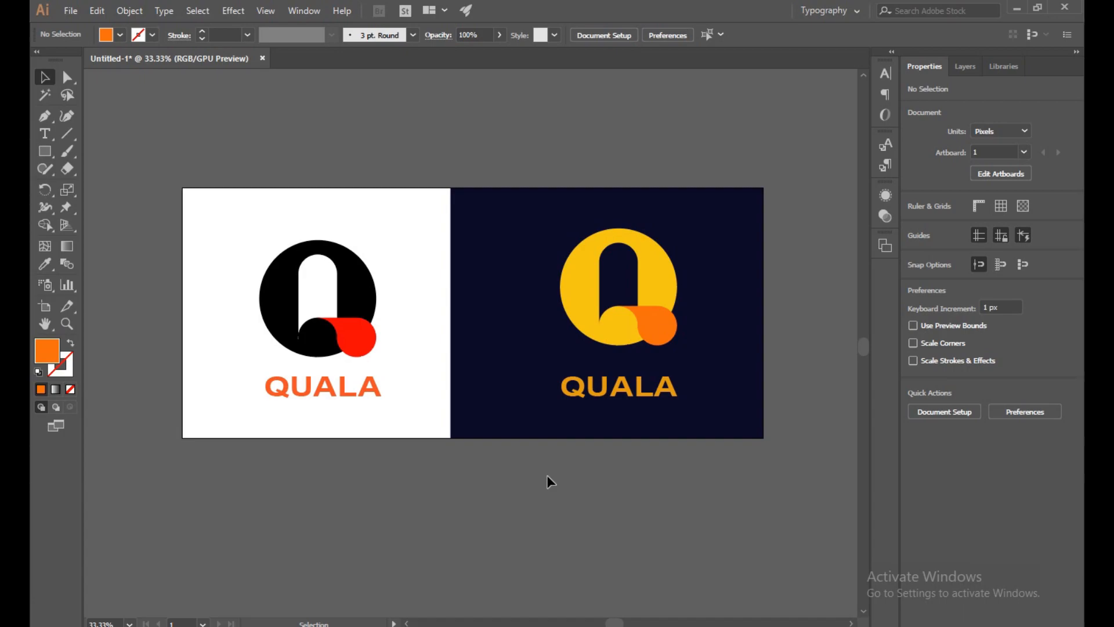
- Set the fill of the QUALA text on the navy background to dark brown #493004 and deselect it
{"action": "left_click", "coordinate": [599, 398]}
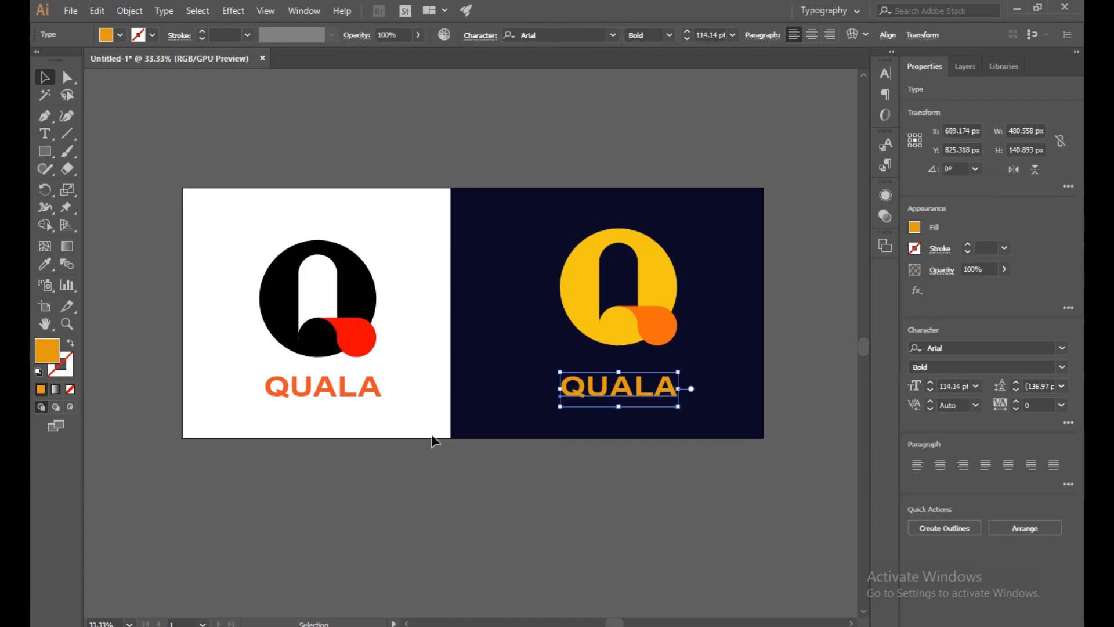
{"action": "double_click", "coordinate": [47, 351]}
{"action": "mouse_move", "coordinate": [544, 294]}
{"action": "left_mouse_down"}
{"action": "mouse_move", "coordinate": [529, 367]}
{"action": "mouse_move", "coordinate": [541, 353]}
{"action": "left_mouse_up"}
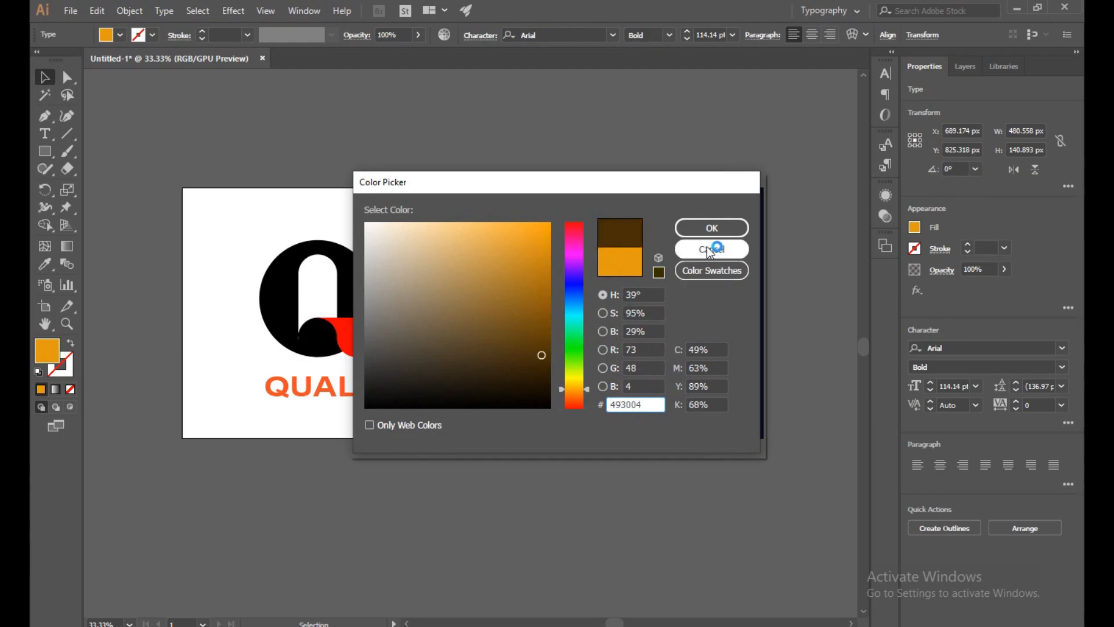
{"action": "left_click", "coordinate": [711, 227]}
{"action": "left_click", "coordinate": [655, 508]}
- Set the fill of the QUALA text on the navy background to light beige #DBD4CA and deselect it
{"action": "left_click", "coordinate": [634, 393]}
{"action": "double_click", "coordinate": [47, 352]}
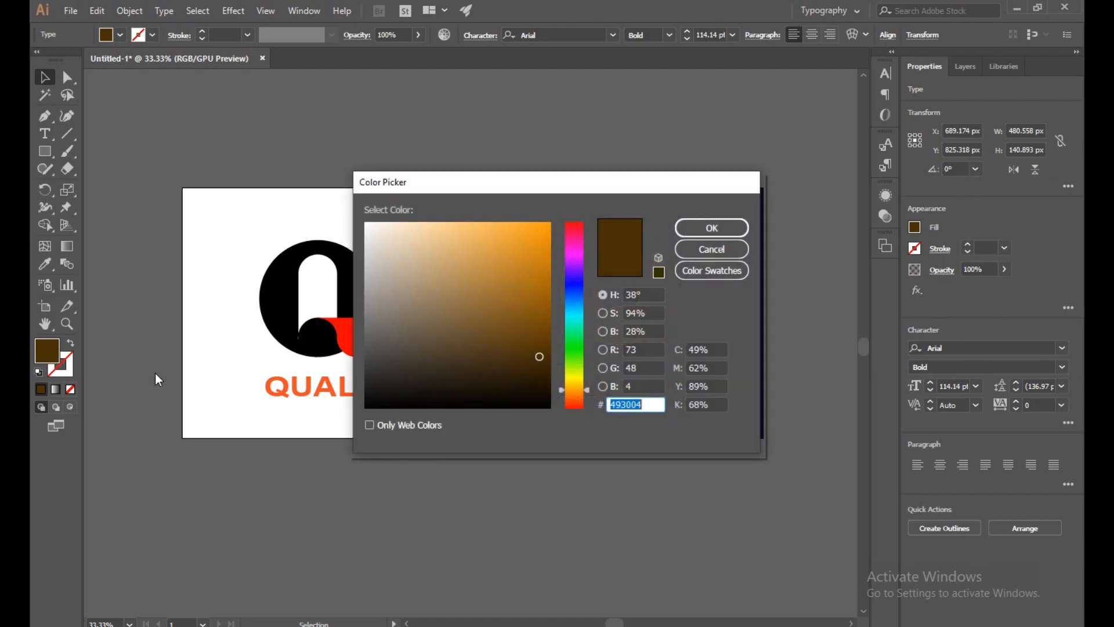
{"action": "key", "text": "ctrl+v"}
{"action": "left_click", "coordinate": [711, 227]}
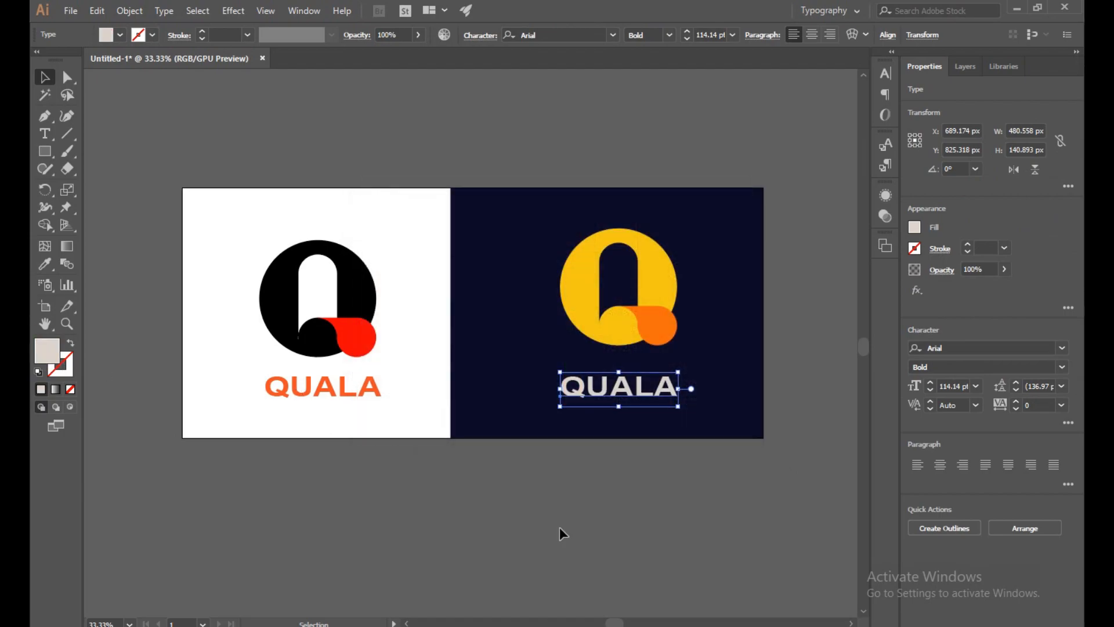
{"action": "left_click", "coordinate": [562, 532]}
{"action": "left_click", "coordinate": [649, 401]}
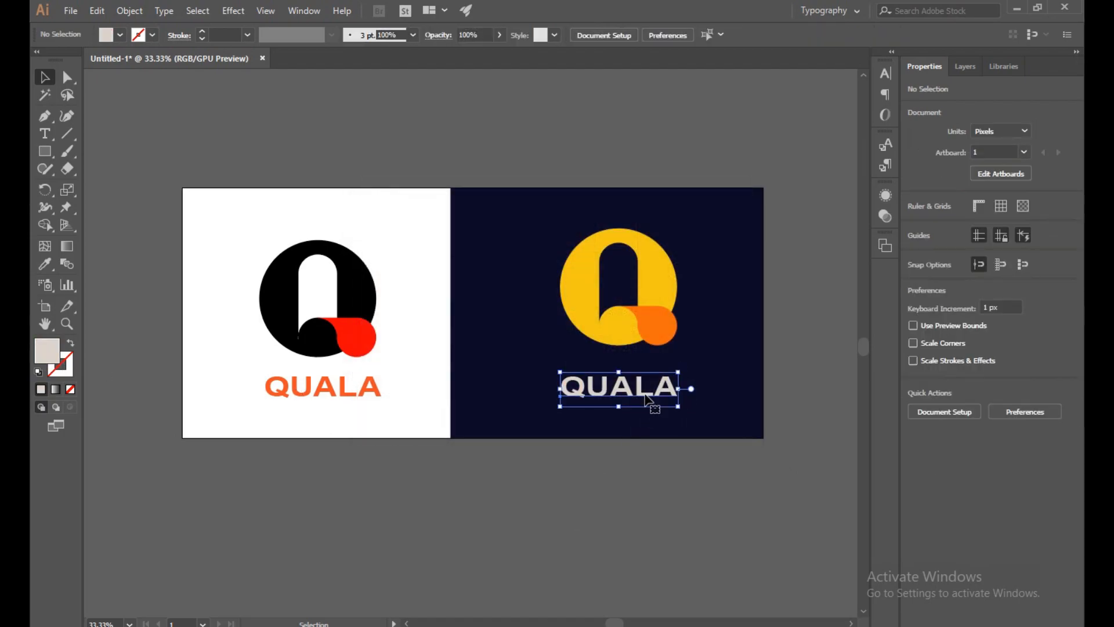
{"action": "left_click", "coordinate": [608, 500]}
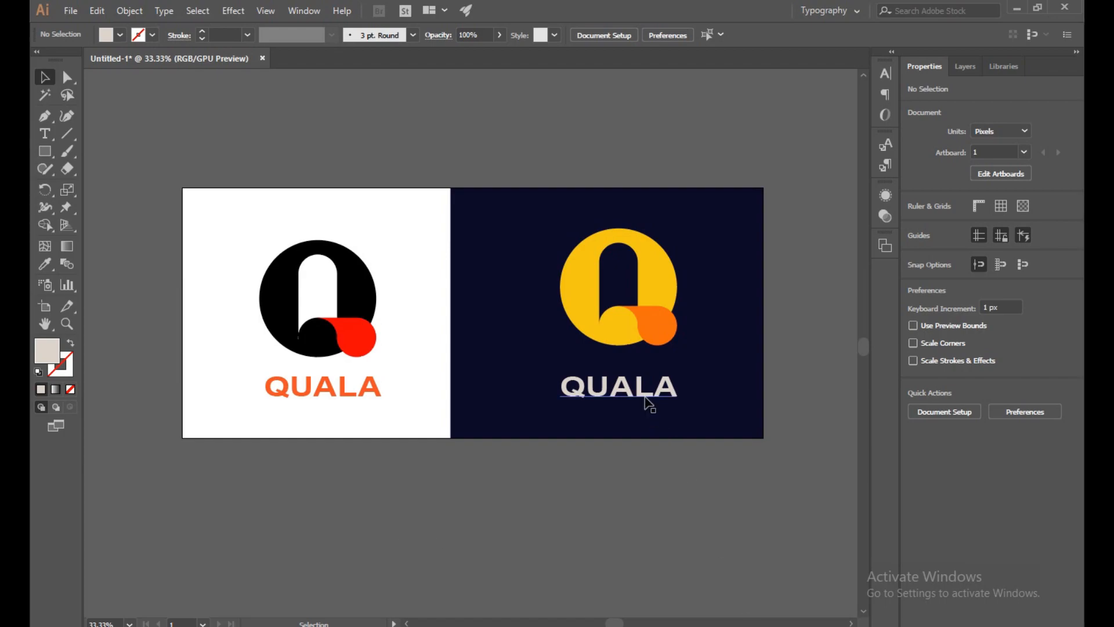
- Set the fill of the QUALA text on the navy background to golden orange #F4A414 and deselect it
{"action": "left_click", "coordinate": [645, 401]}
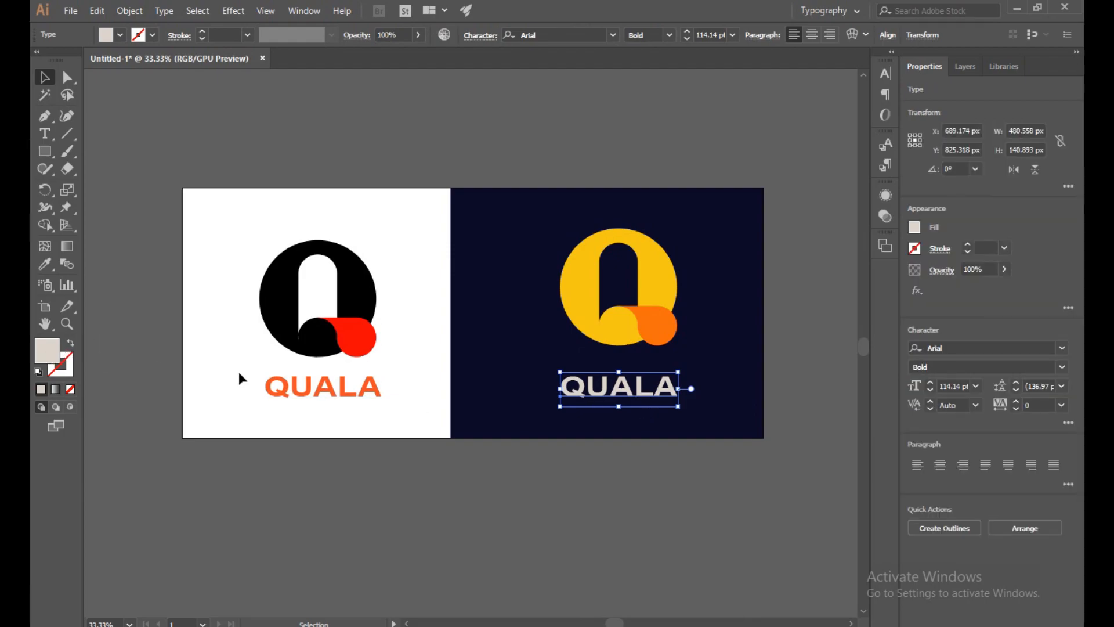
{"action": "double_click", "coordinate": [46, 351]}
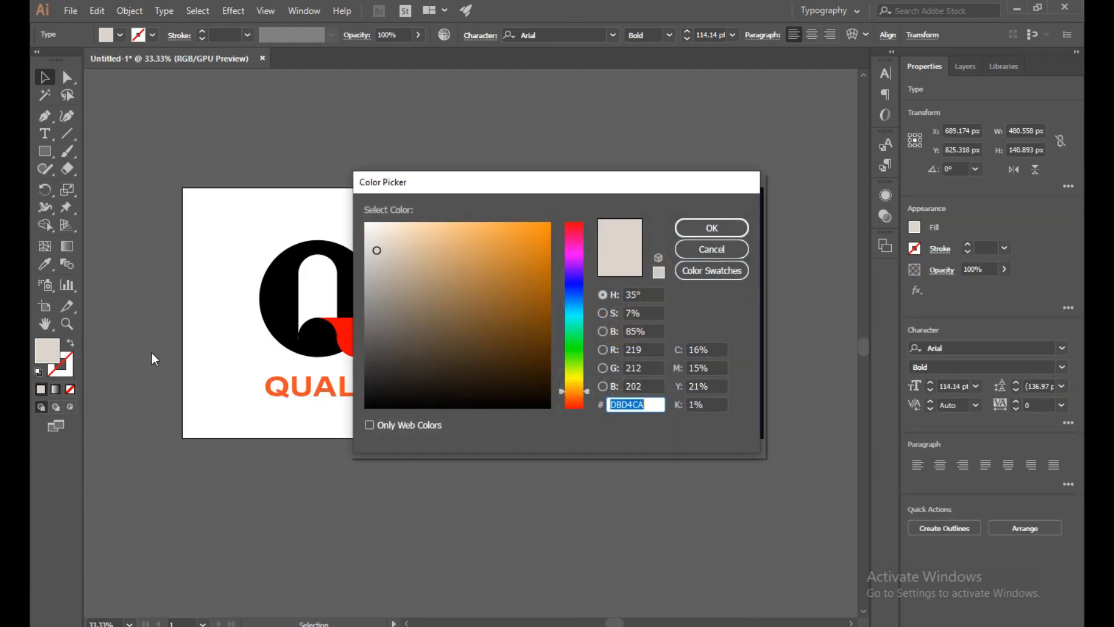
{"action": "mouse_move", "coordinate": [385, 291]}
{"action": "left_mouse_down"}
{"action": "mouse_move", "coordinate": [403, 243]}
{"action": "mouse_move", "coordinate": [416, 307]}
{"action": "mouse_move", "coordinate": [462, 313]}
{"action": "mouse_move", "coordinate": [466, 335]}
{"action": "left_mouse_up"}
{"action": "mouse_move", "coordinate": [572, 399]}
{"action": "left_mouse_down"}
{"action": "mouse_move", "coordinate": [586, 239]}
{"action": "mouse_move", "coordinate": [583, 401]}
{"action": "left_mouse_up"}
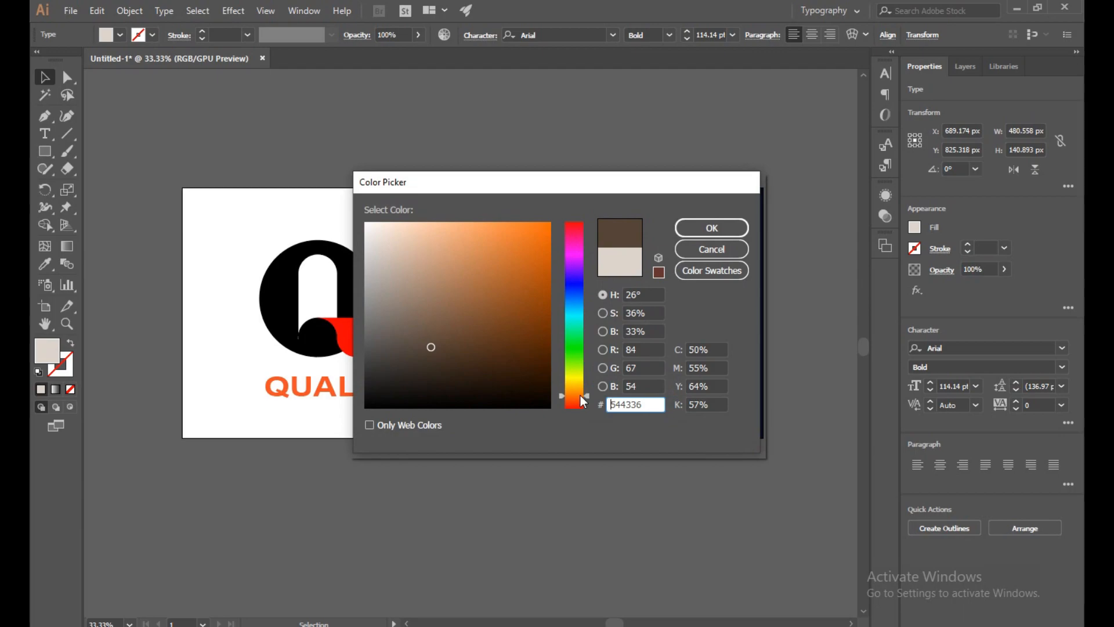
{"action": "mouse_move", "coordinate": [584, 400]}
{"action": "left_mouse_down"}
{"action": "mouse_move", "coordinate": [587, 412]}
{"action": "mouse_move", "coordinate": [598, 398]}
{"action": "mouse_move", "coordinate": [592, 411]}
{"action": "mouse_move", "coordinate": [597, 224]}
{"action": "mouse_move", "coordinate": [589, 391]}
{"action": "left_mouse_up"}
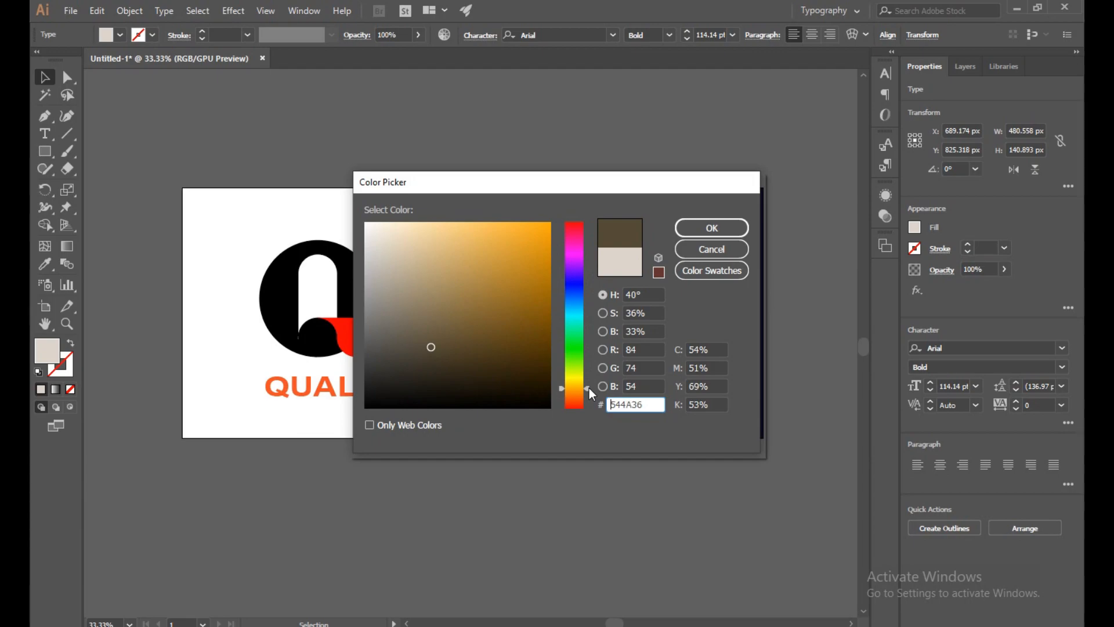
{"action": "left_click", "coordinate": [544, 238]}
{"action": "left_click_drag", "start_coordinate": [543, 239], "coordinate": [538, 228]}
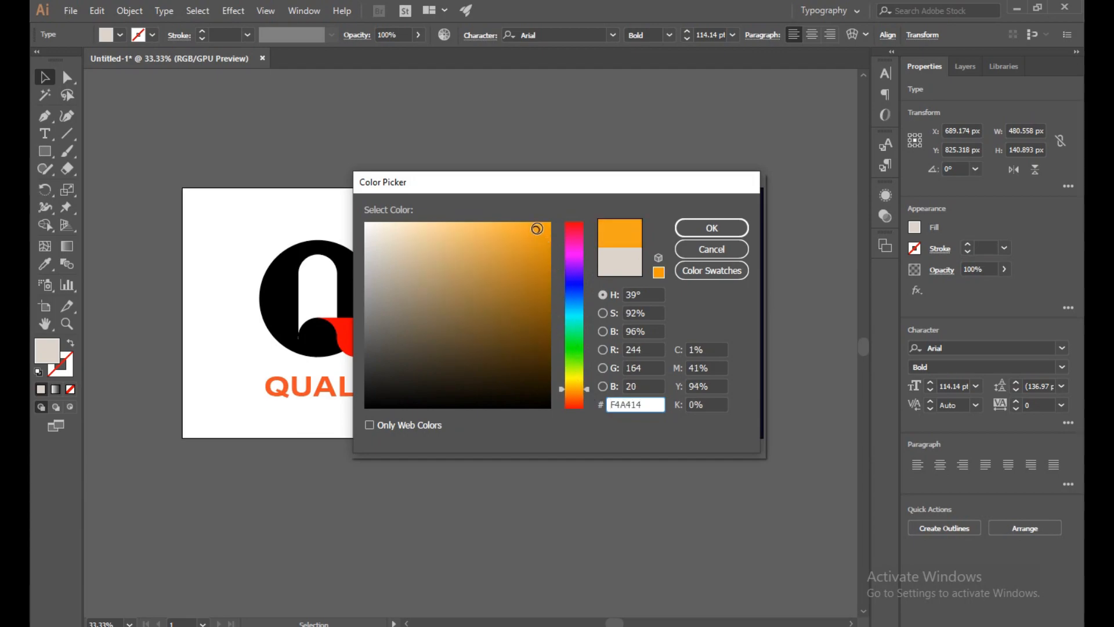
{"action": "left_click", "coordinate": [711, 228]}
{"action": "left_click", "coordinate": [620, 512]}
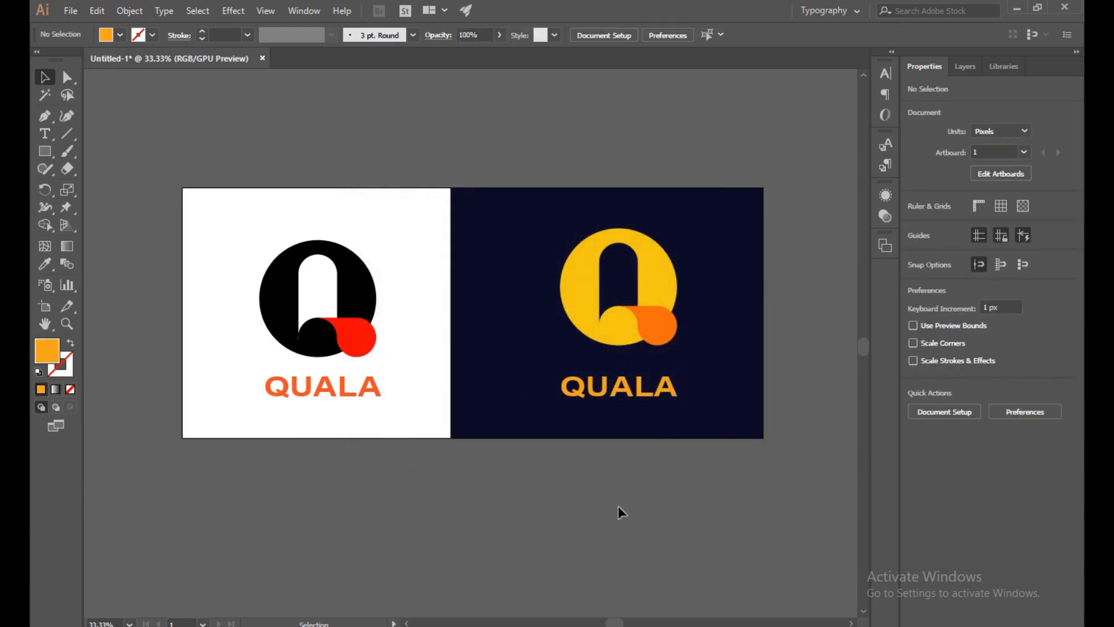
- Set the fill of the Q's tail on the navy background to darker orange #DB6412 and deselect it
{"action": "left_click", "coordinate": [656, 322]}
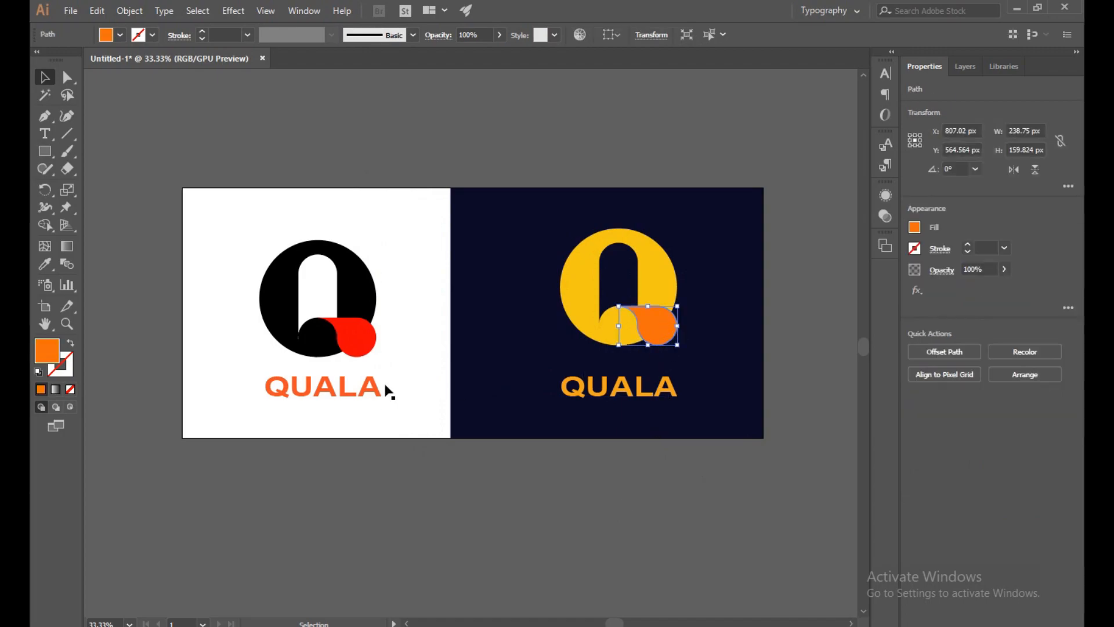
{"action": "double_click", "coordinate": [49, 360]}
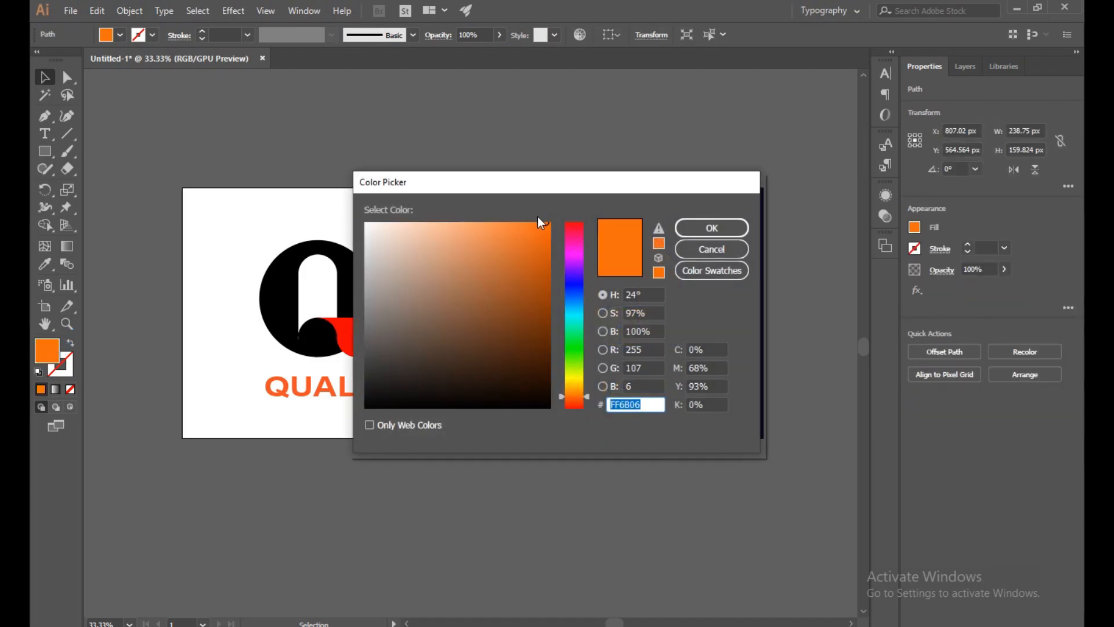
{"action": "mouse_move", "coordinate": [546, 227]}
{"action": "left_mouse_down"}
{"action": "mouse_move", "coordinate": [538, 259]}
{"action": "mouse_move", "coordinate": [539, 248]}
{"action": "left_mouse_up"}
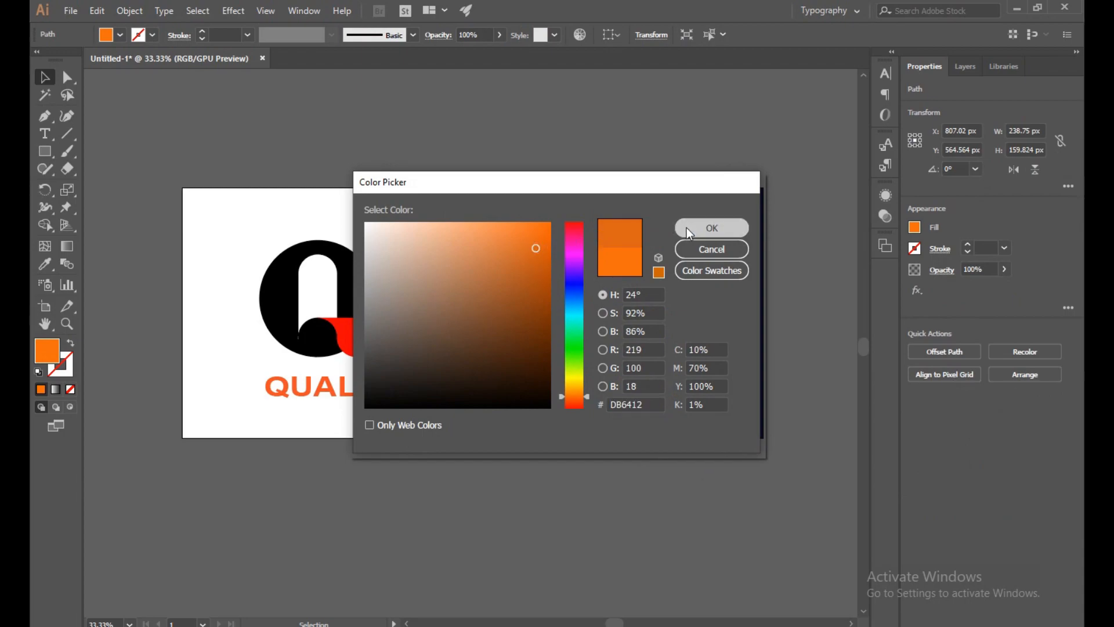
{"action": "left_click", "coordinate": [711, 228]}
{"action": "left_click", "coordinate": [759, 178]}
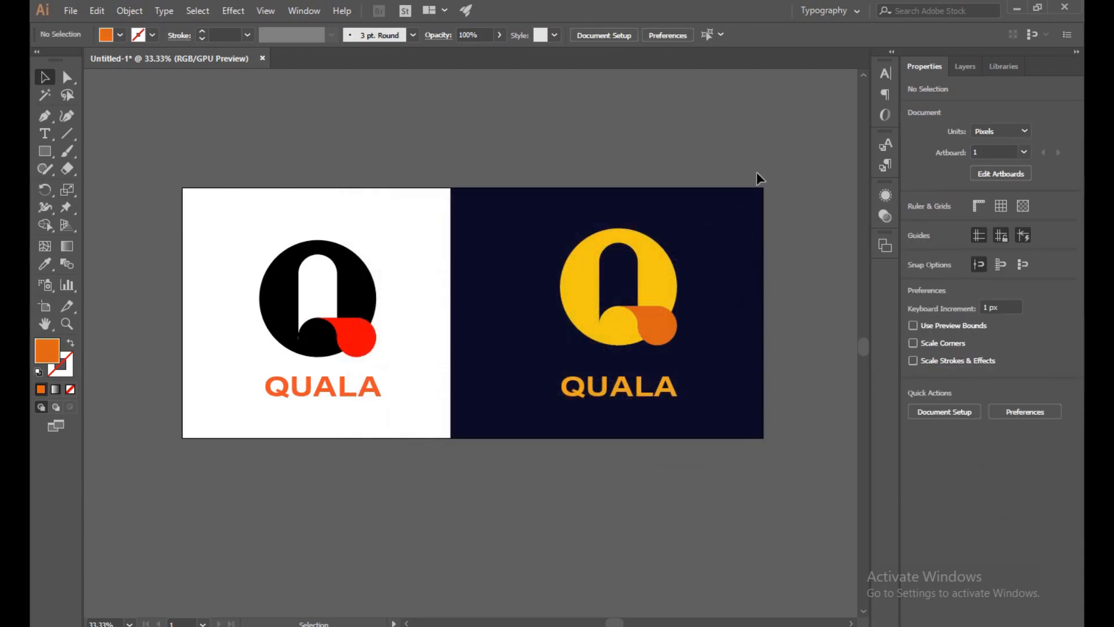